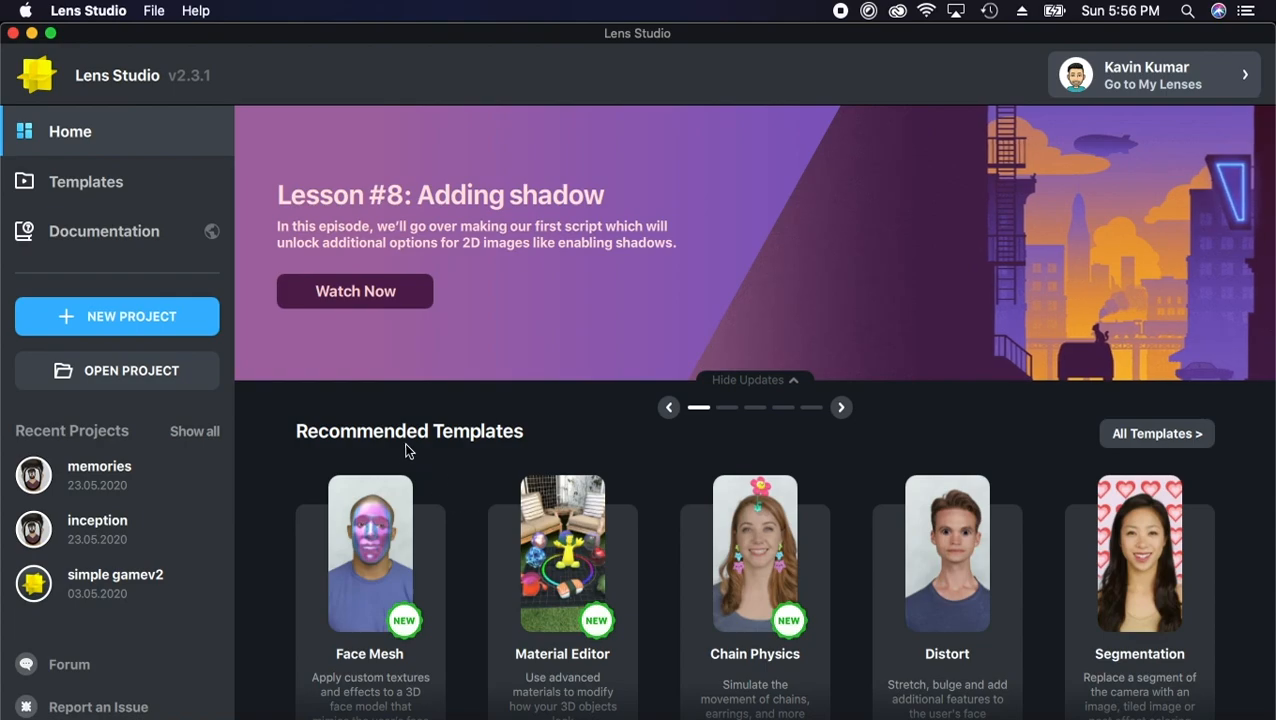
- Create a new project and unlock the panel layout, making the Preview panel narrower
left_click(153, 316)
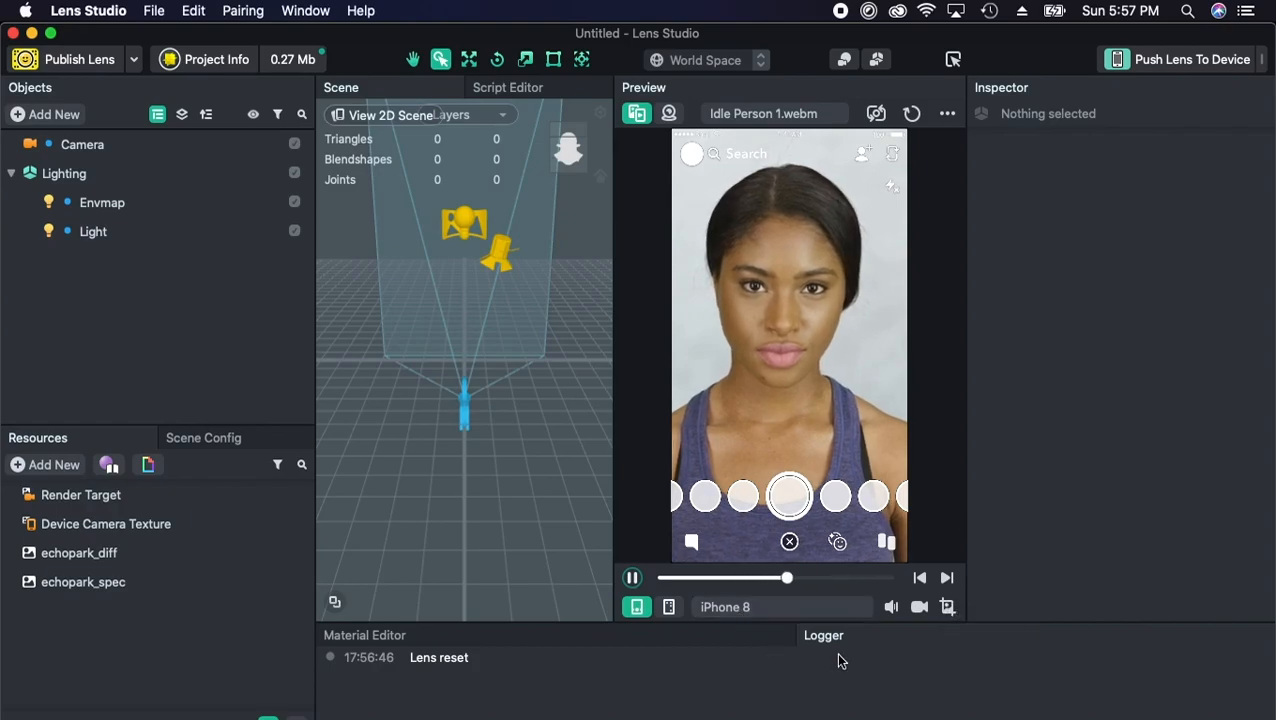
left_click(305, 10)
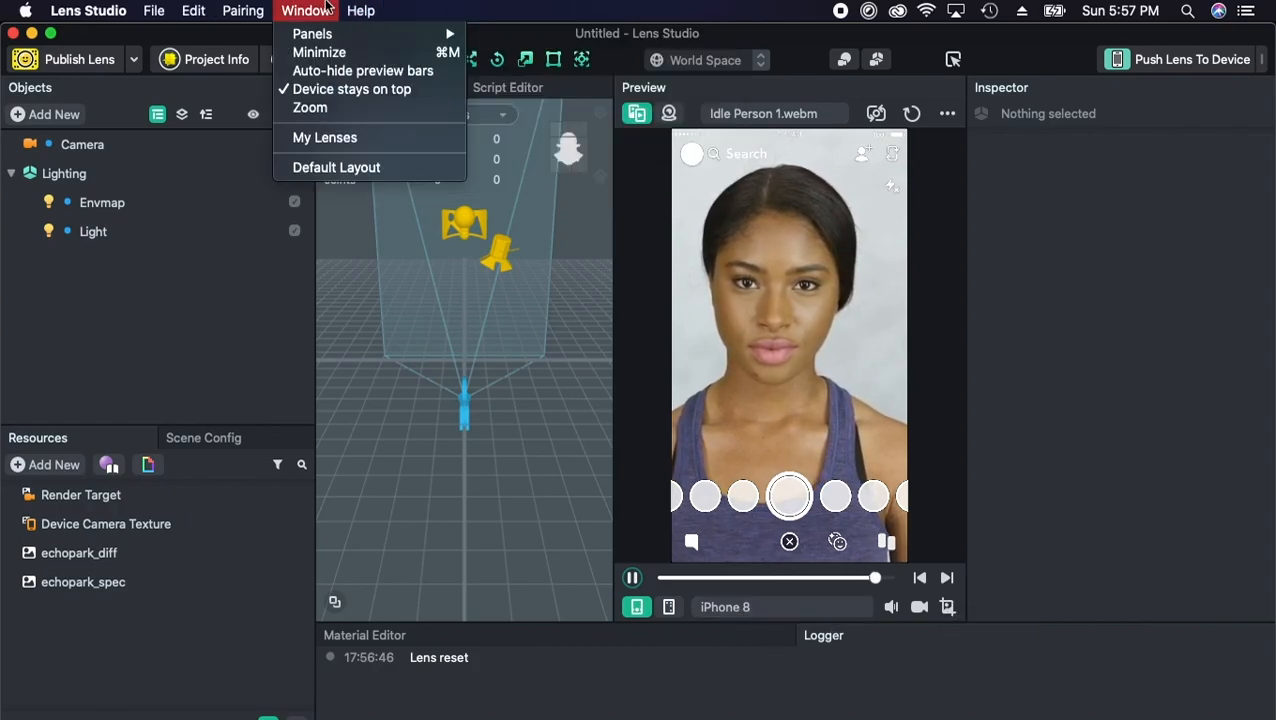
mouse_move(430, 34)
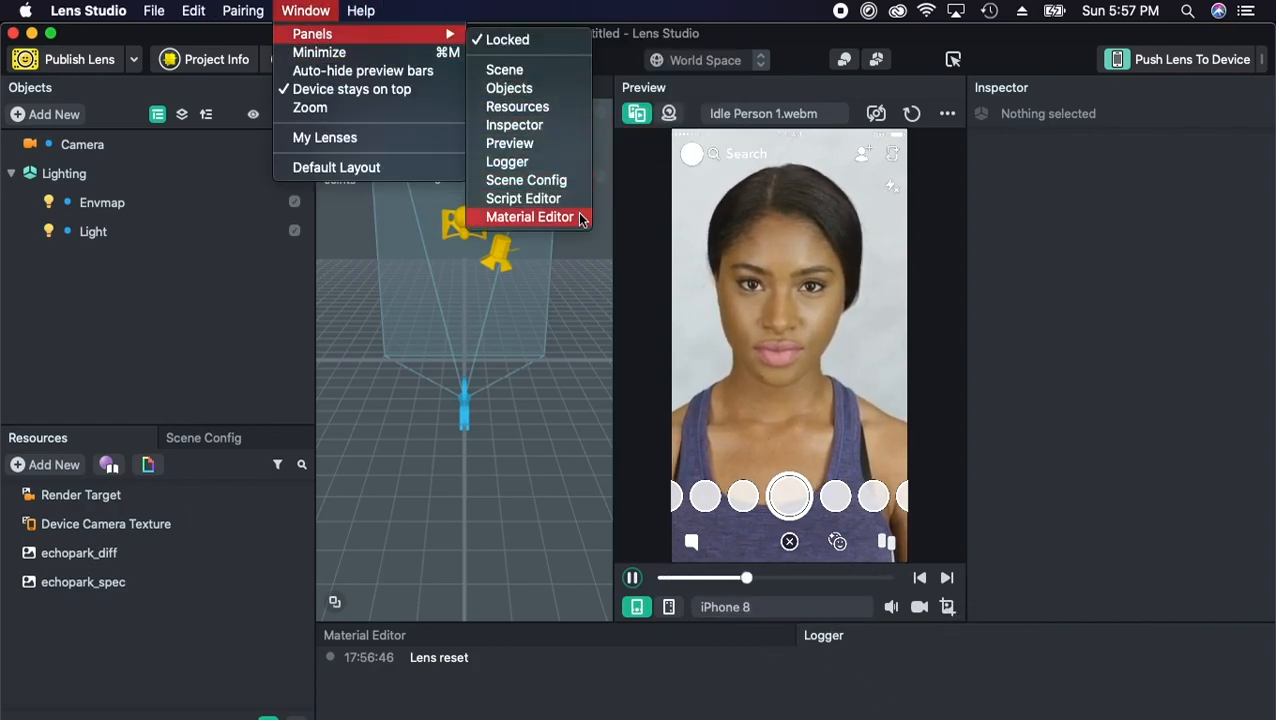
left_click(541, 40)
left_click_drag(660, 88, 775, 281)
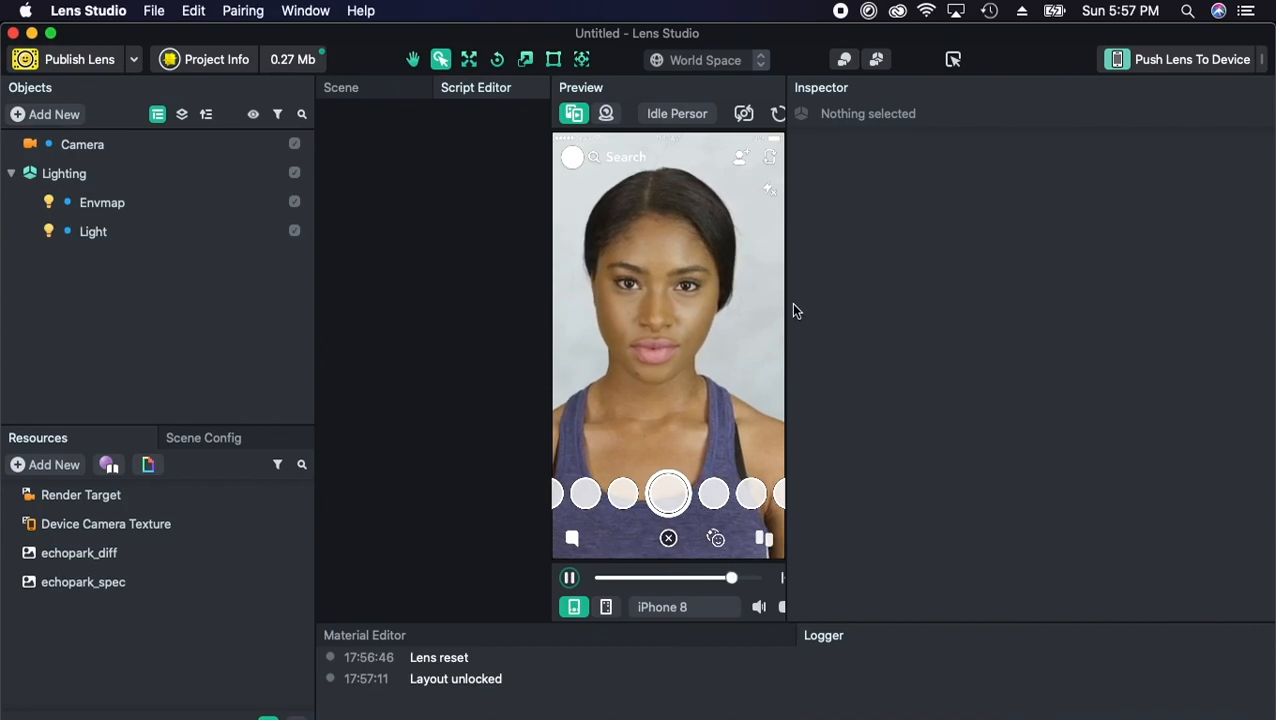
- Open an additional floating Resources panel and close it again
left_click(302, 12)
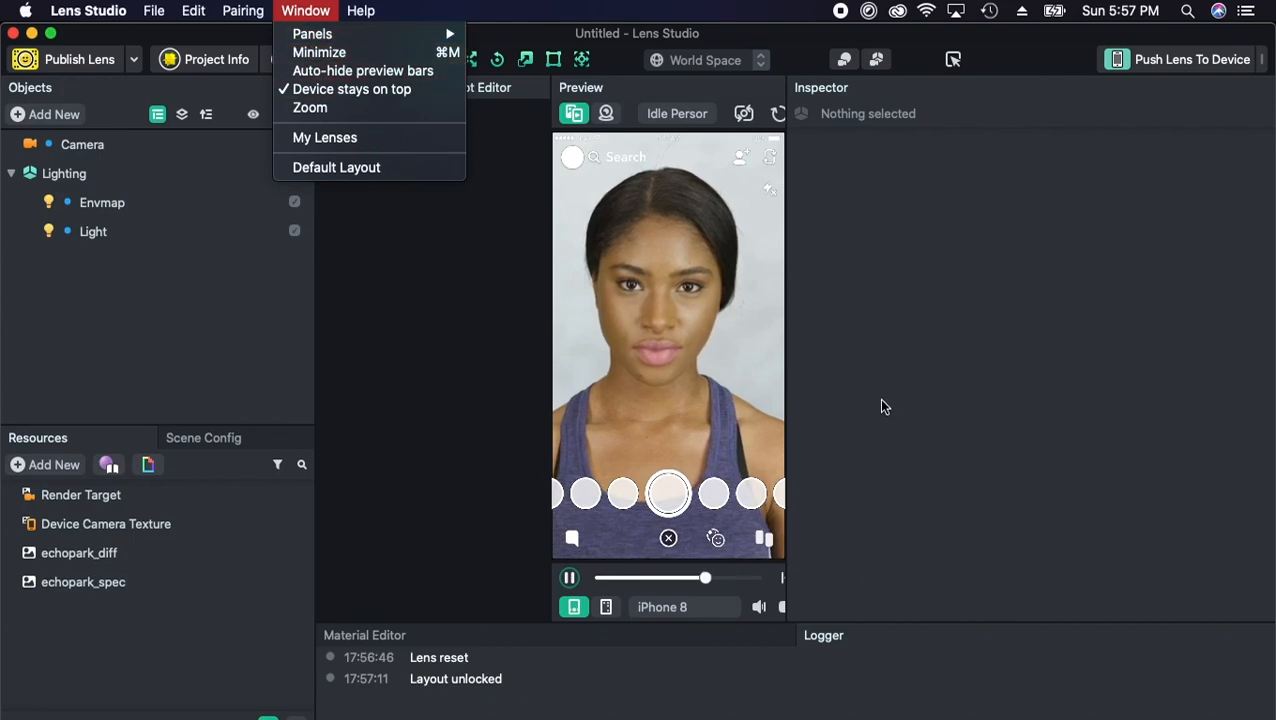
left_click(180, 232)
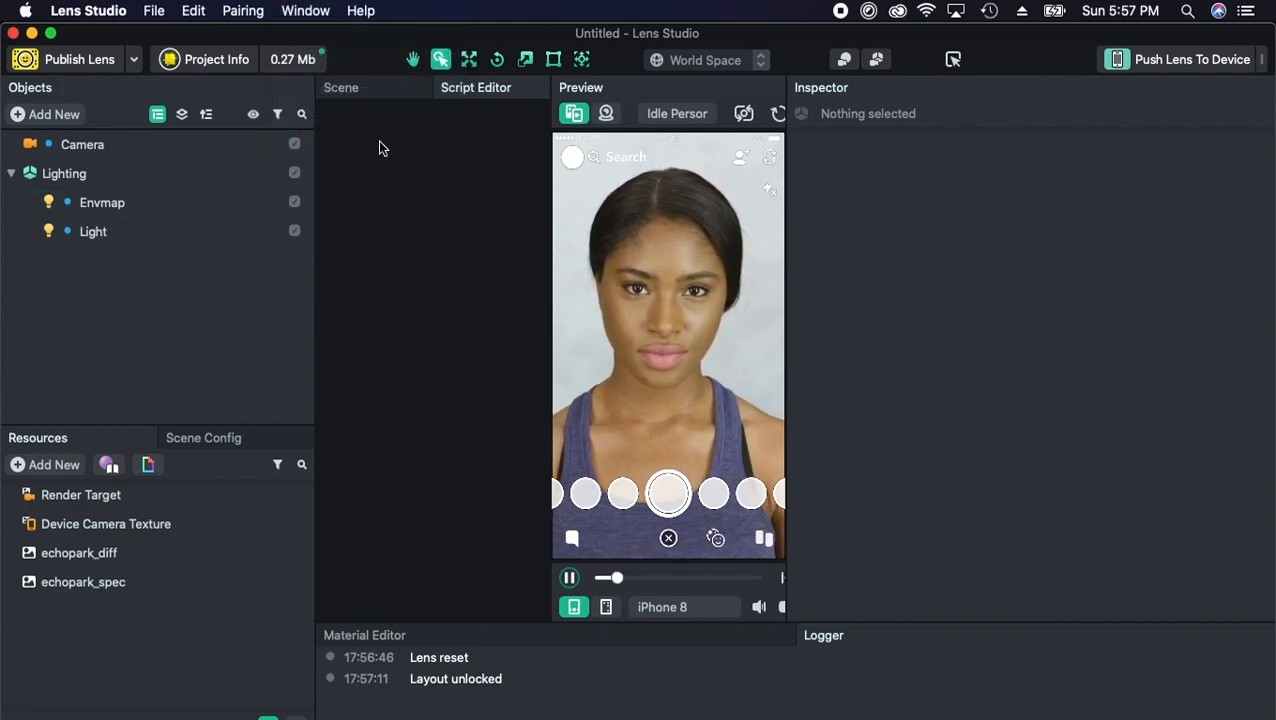
left_click(310, 11)
mouse_move(334, 37)
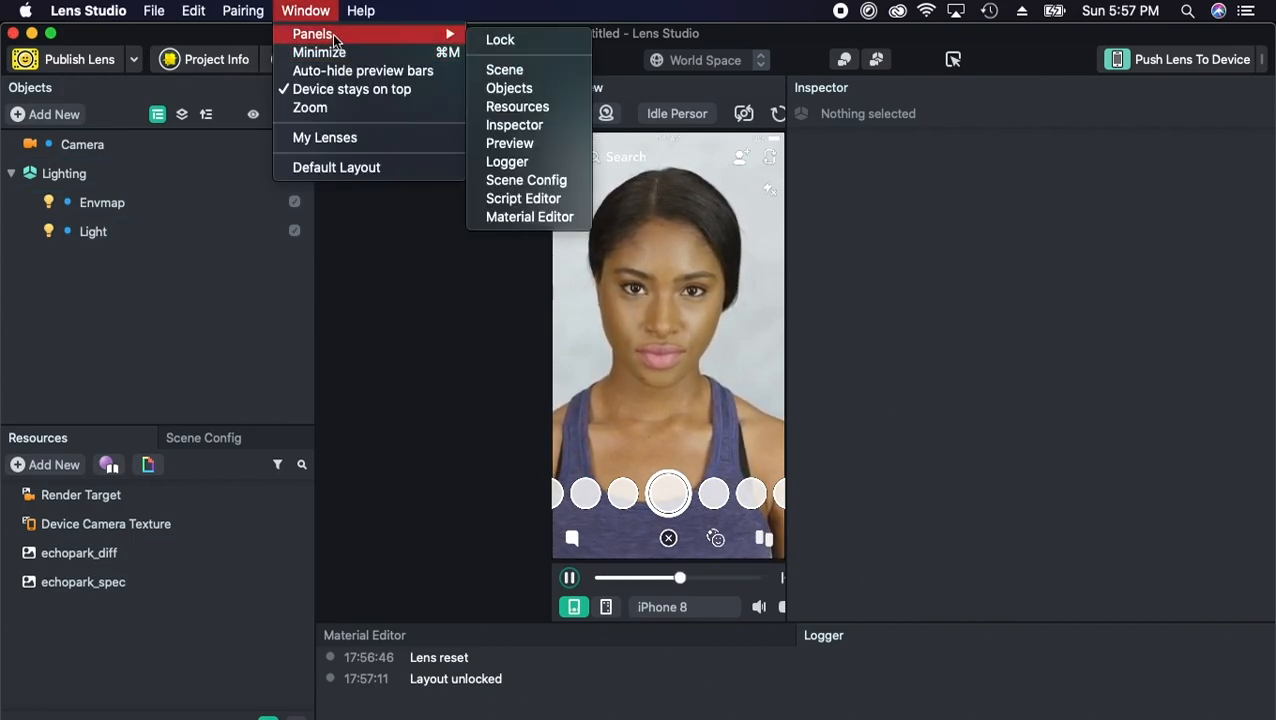
left_click(569, 105)
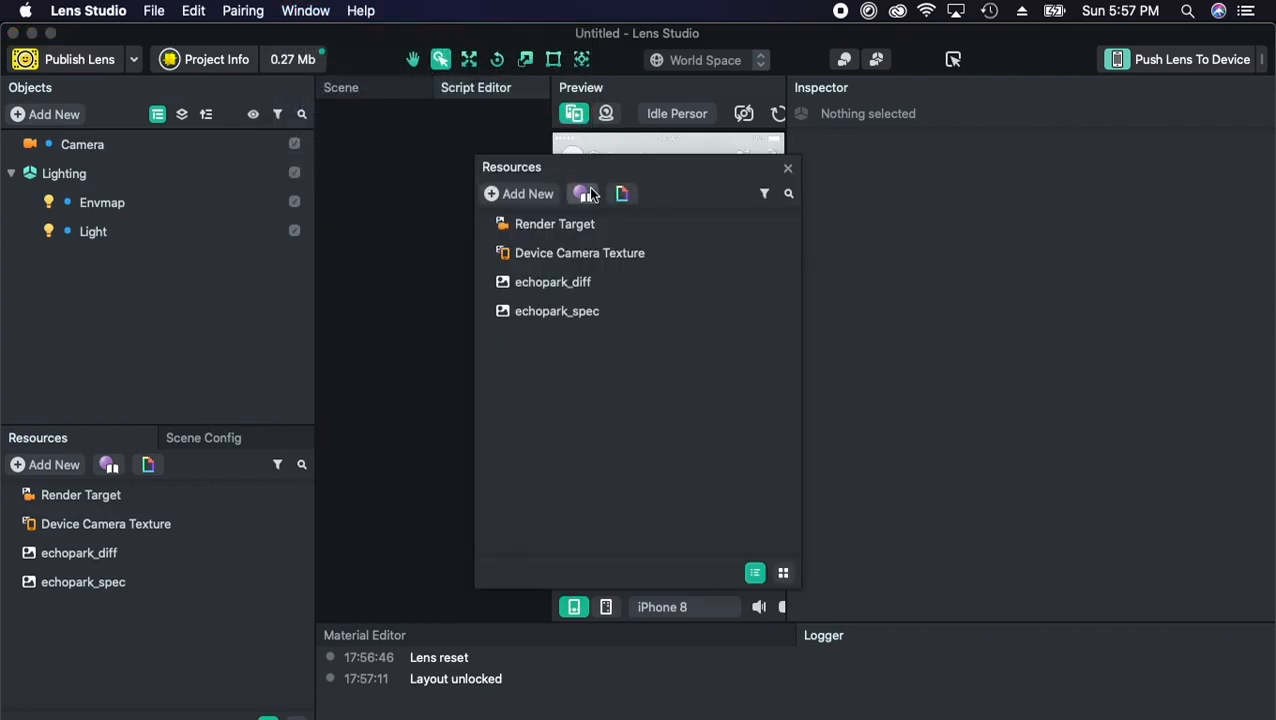
left_click(787, 170)
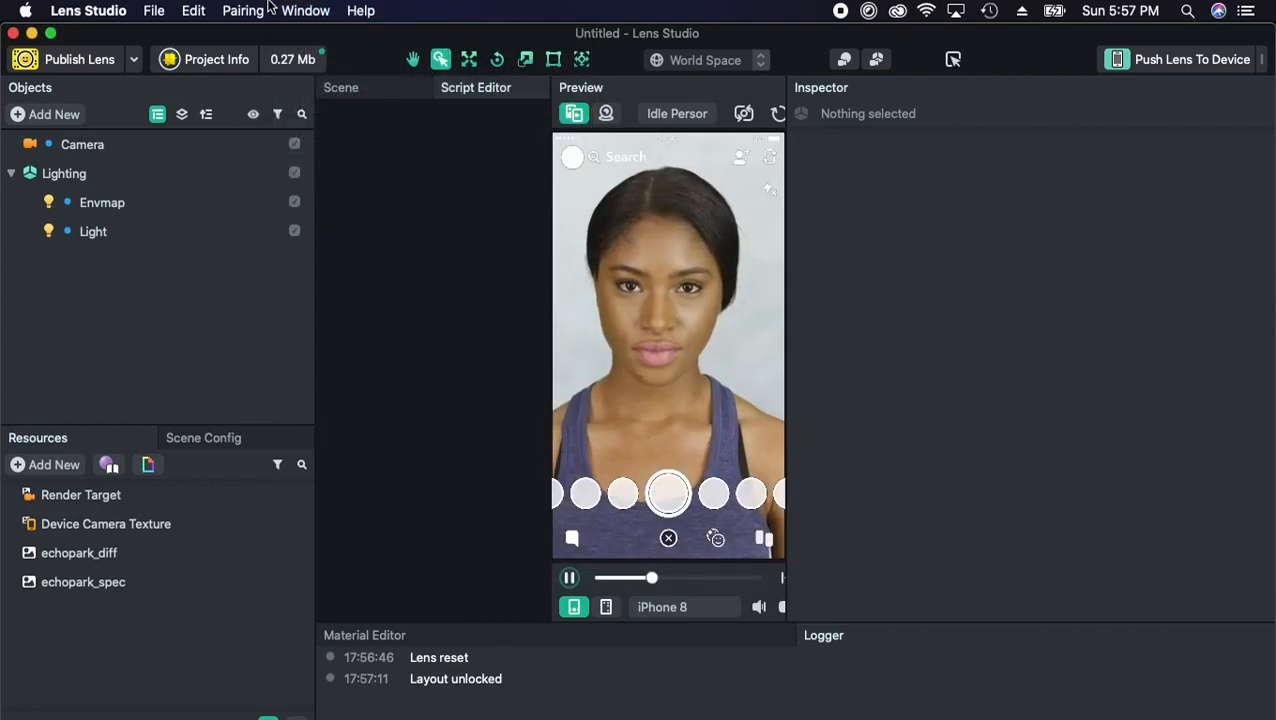
- Lock the panel layout
left_click(305, 11)
mouse_move(437, 38)
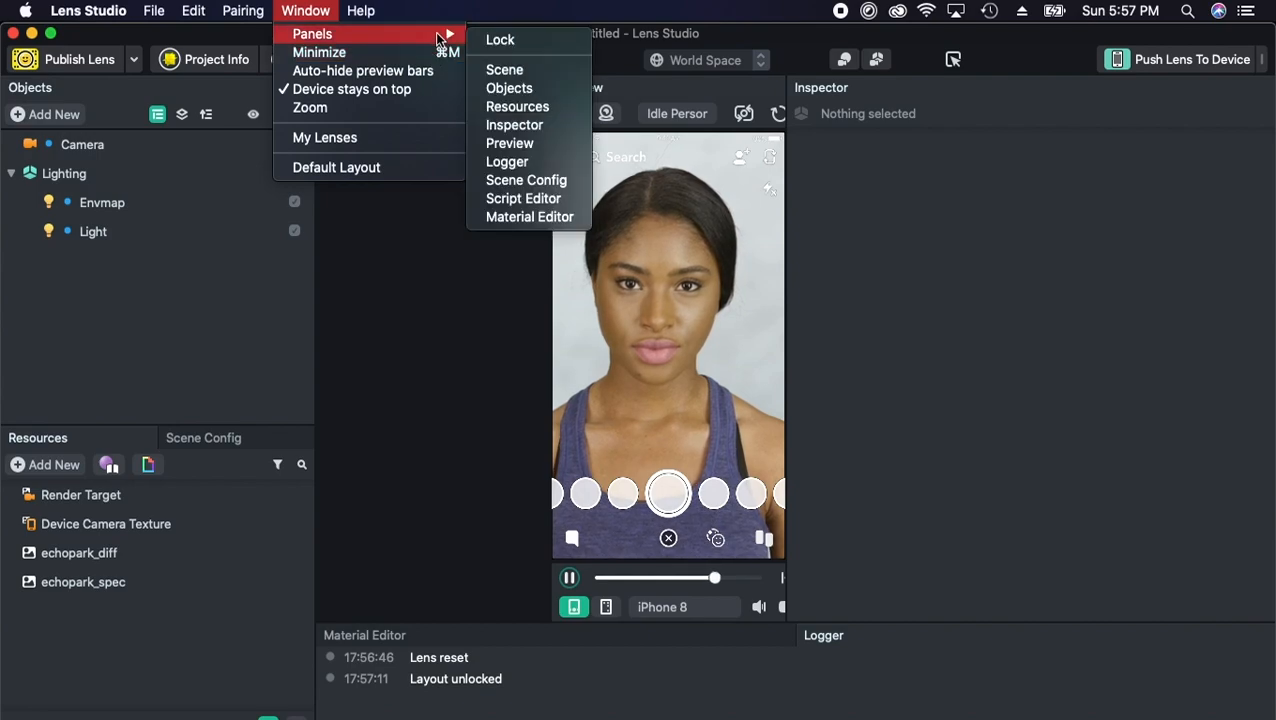
left_click(500, 41)
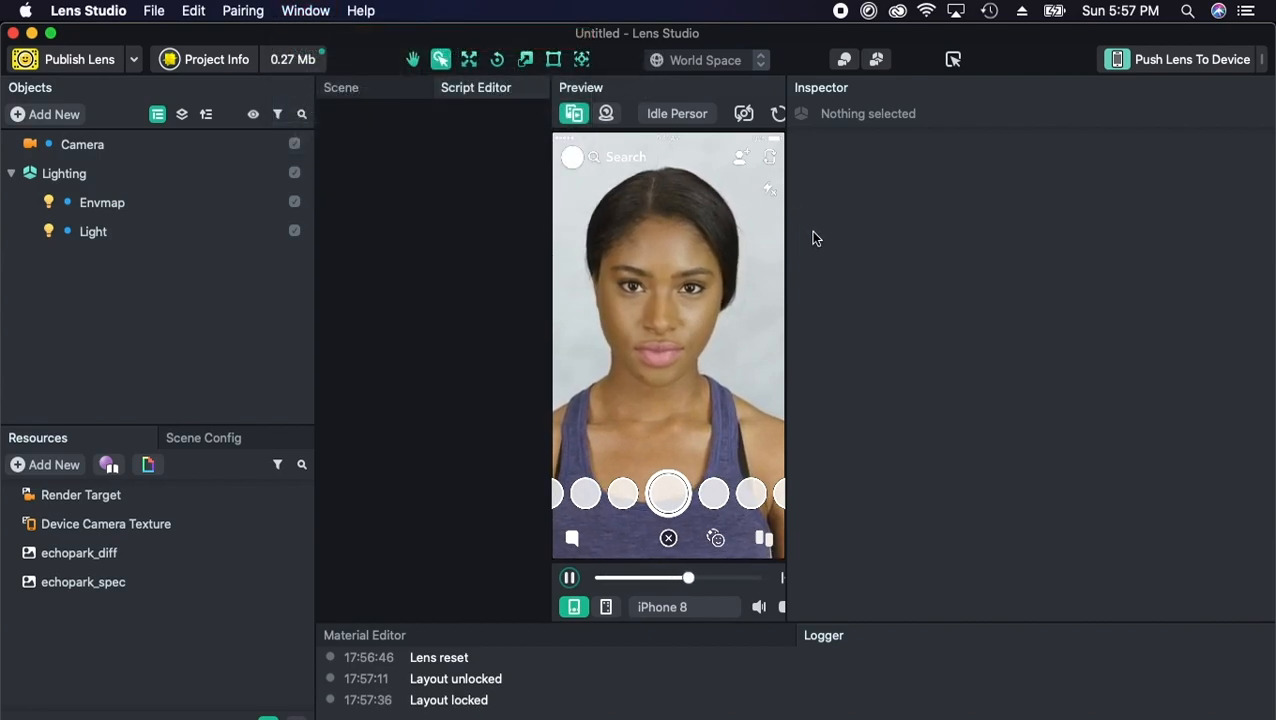
- Widen the Scene panel by narrowing the Inspector and Objects panels, and check the Material Editor before returning to the Logger
left_click_drag(785, 257, 976, 285)
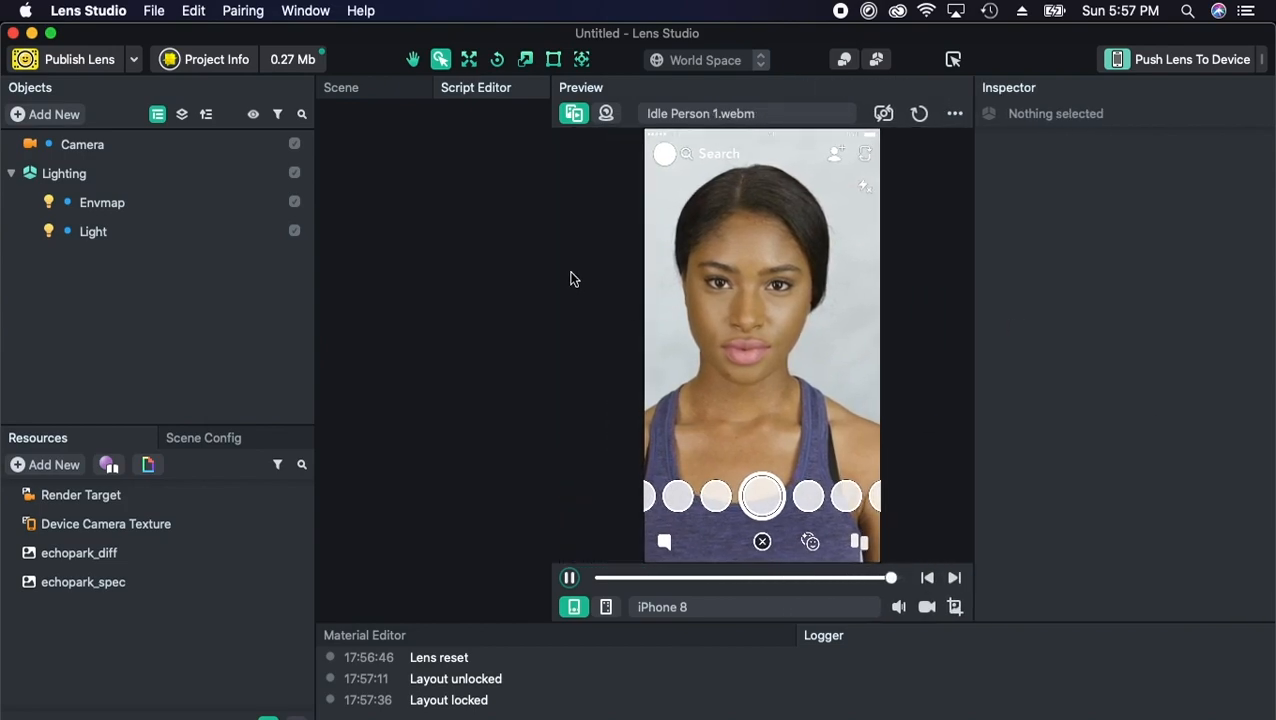
left_click_drag(551, 225, 715, 316)
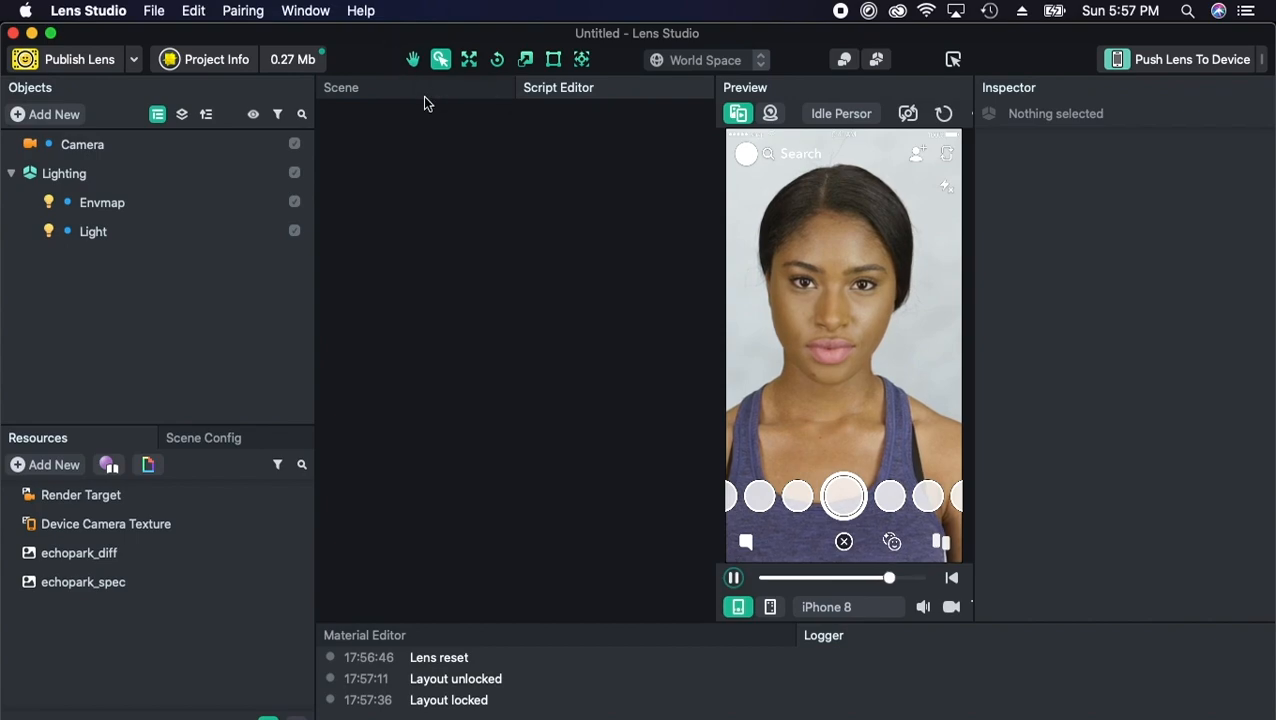
left_click_drag(311, 268, 269, 281)
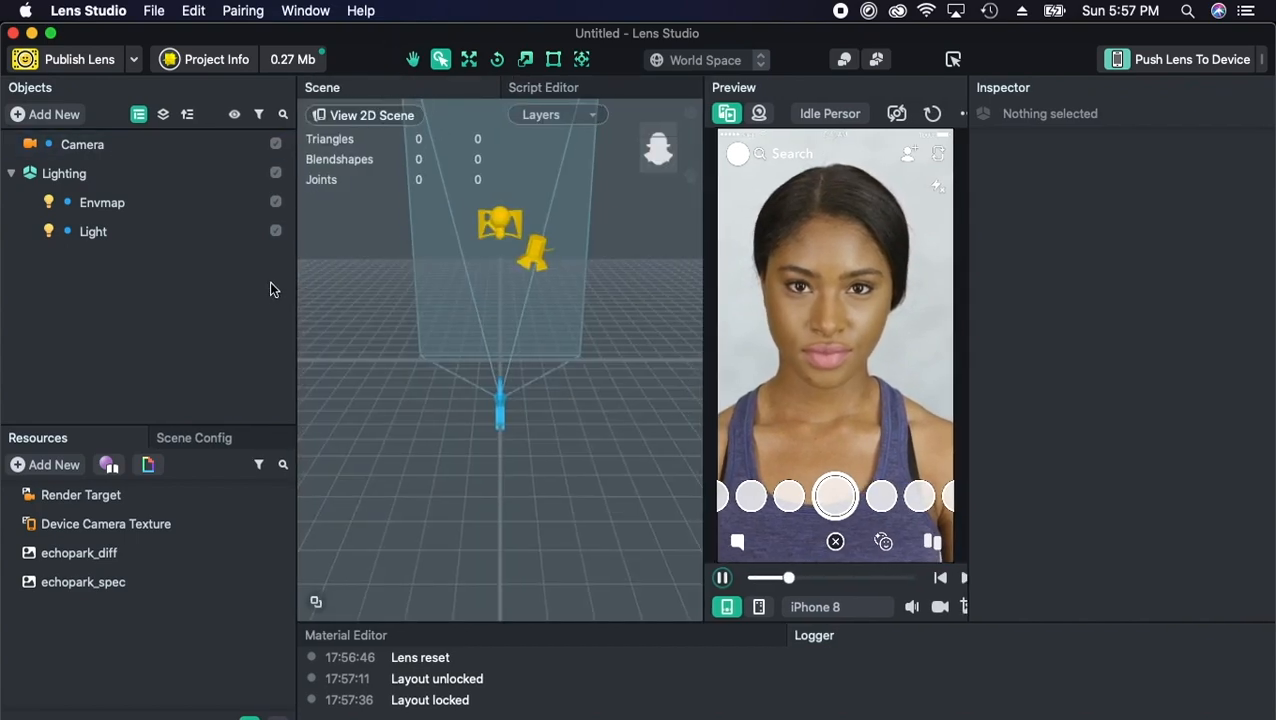
left_click(593, 634)
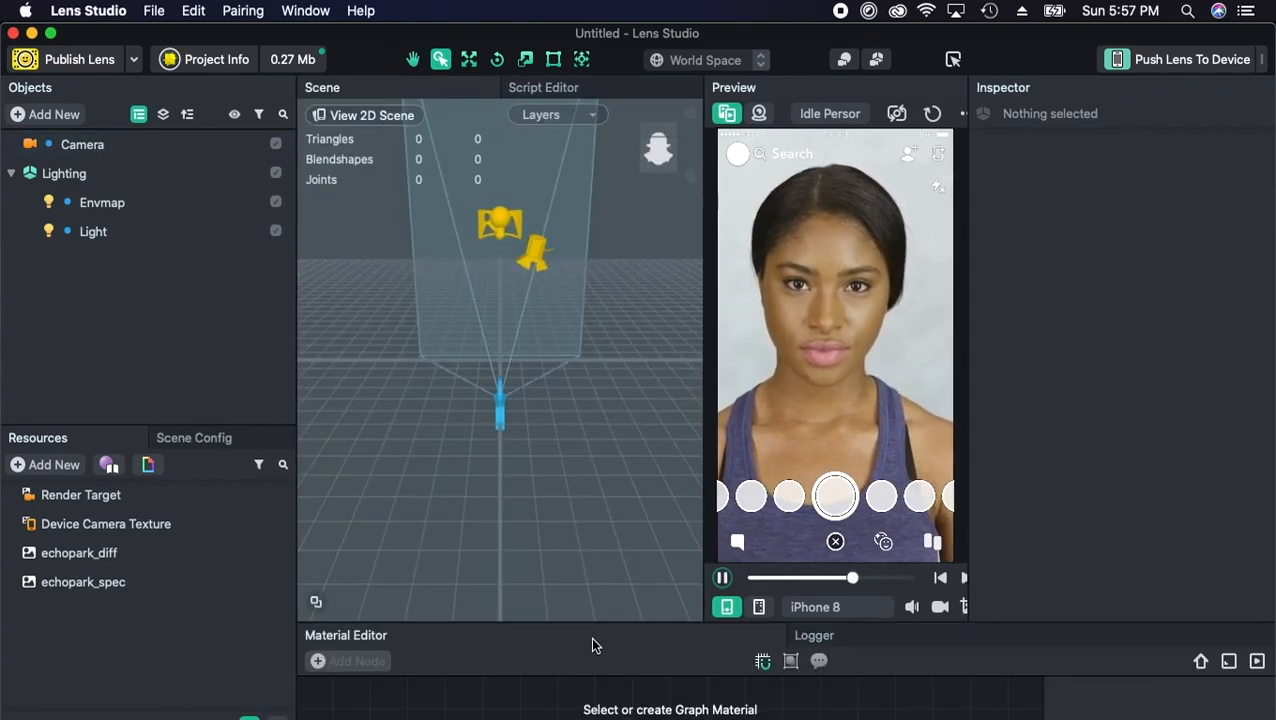
left_click(838, 637)
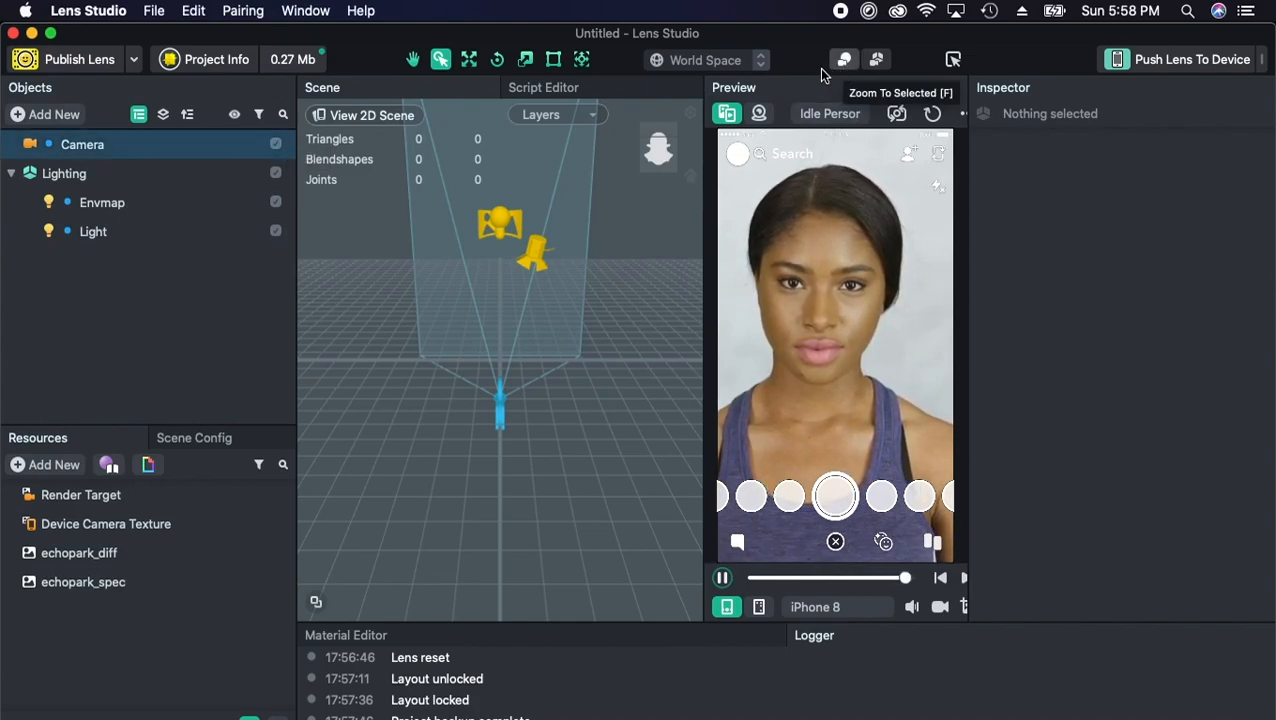
- Set the preview video to Body.webm from the Object Tracking samples
left_click(853, 117)
scroll(780, 272, "down", 10)
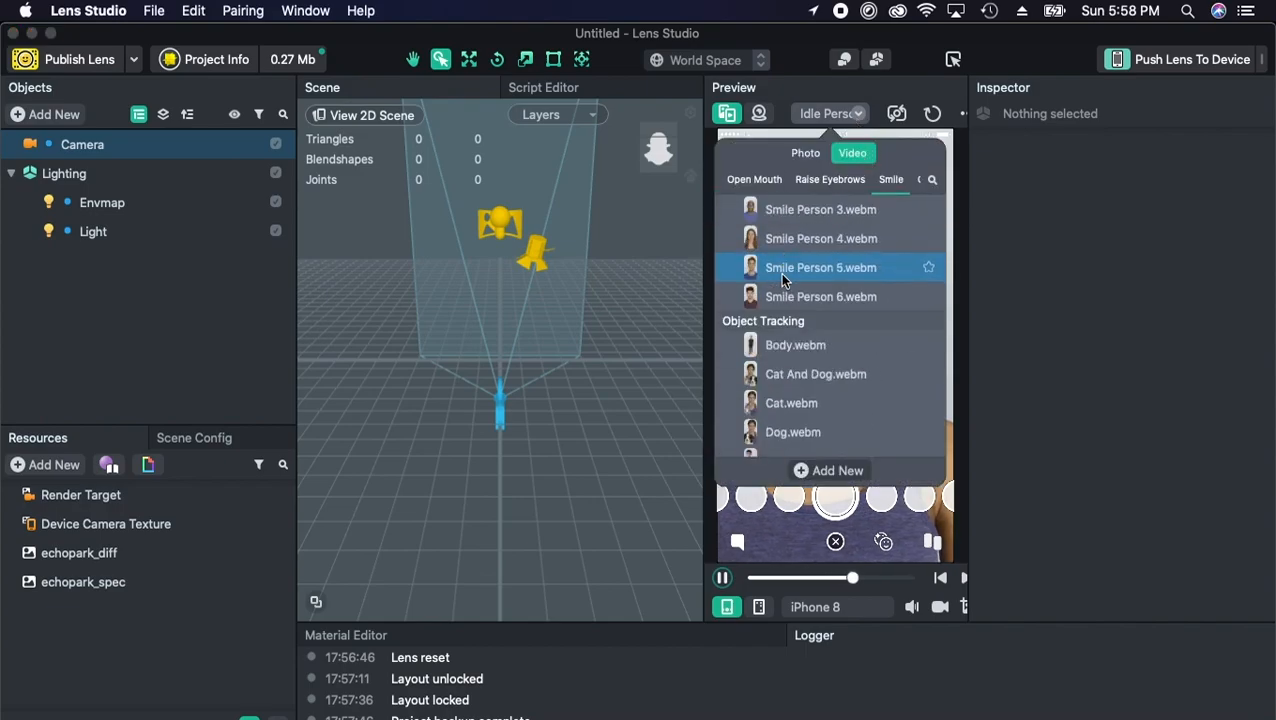
scroll(780, 272, "down", 3)
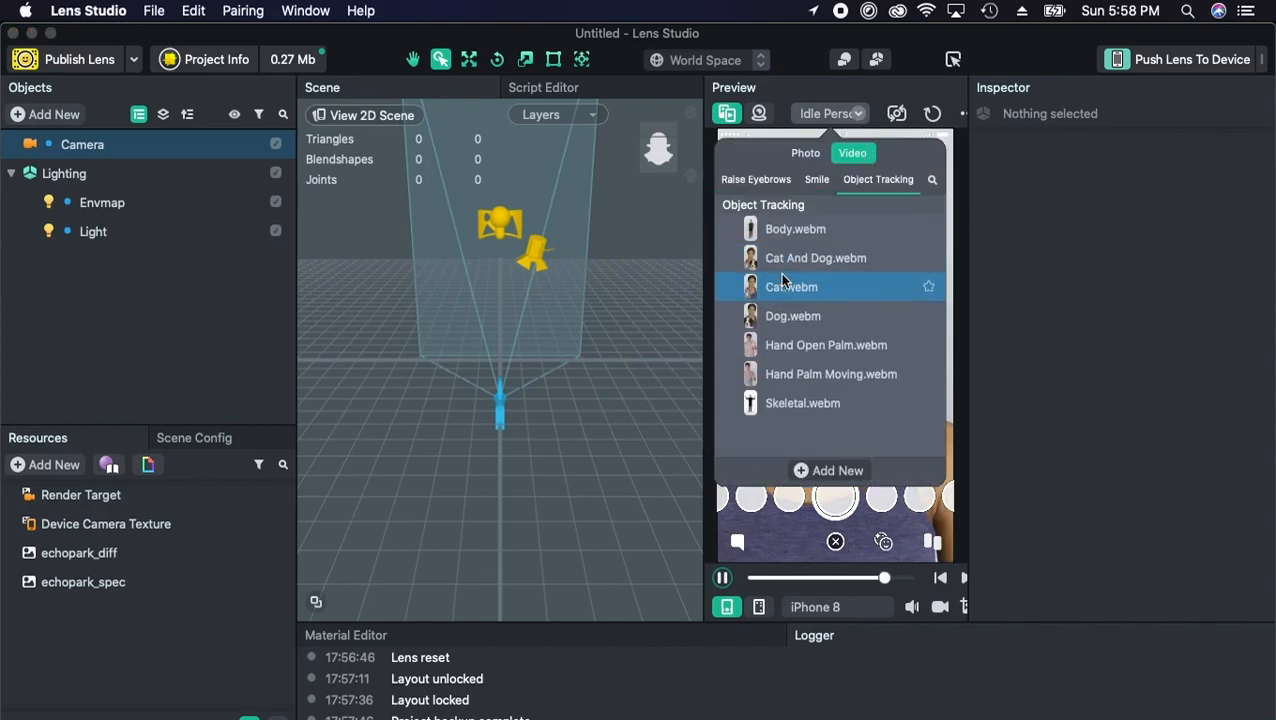
left_click(817, 236)
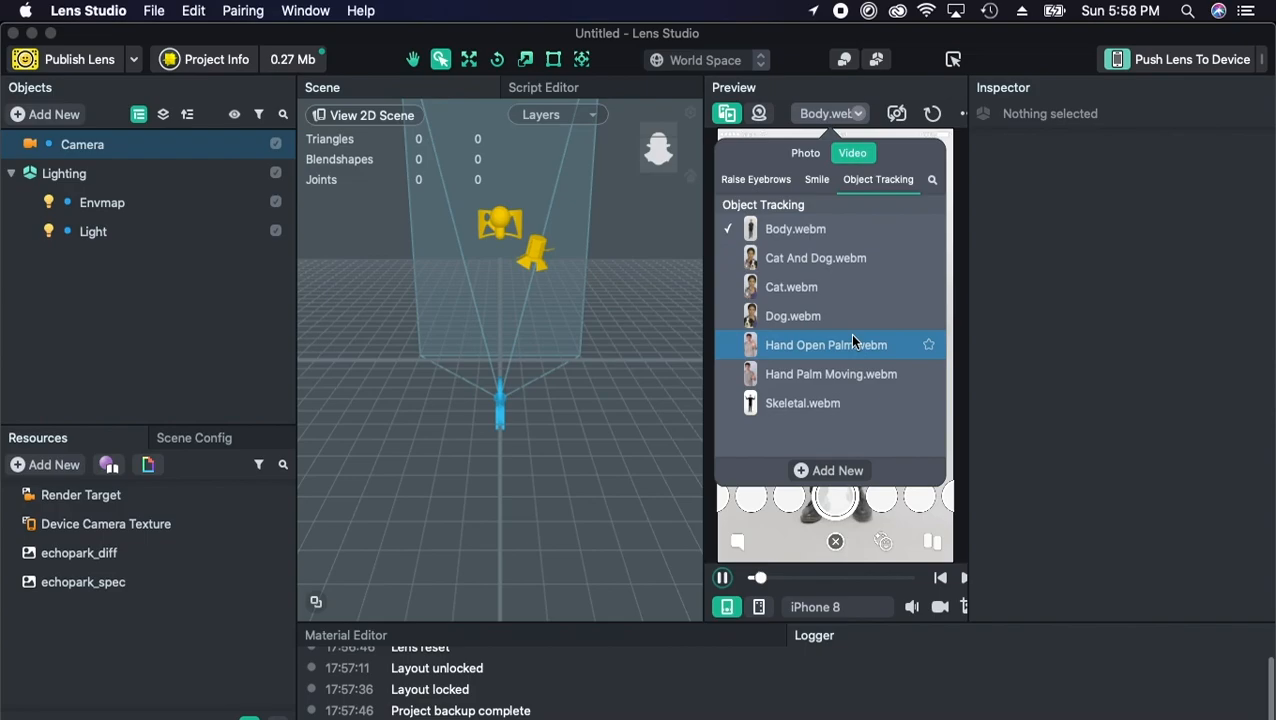
left_click(1048, 390)
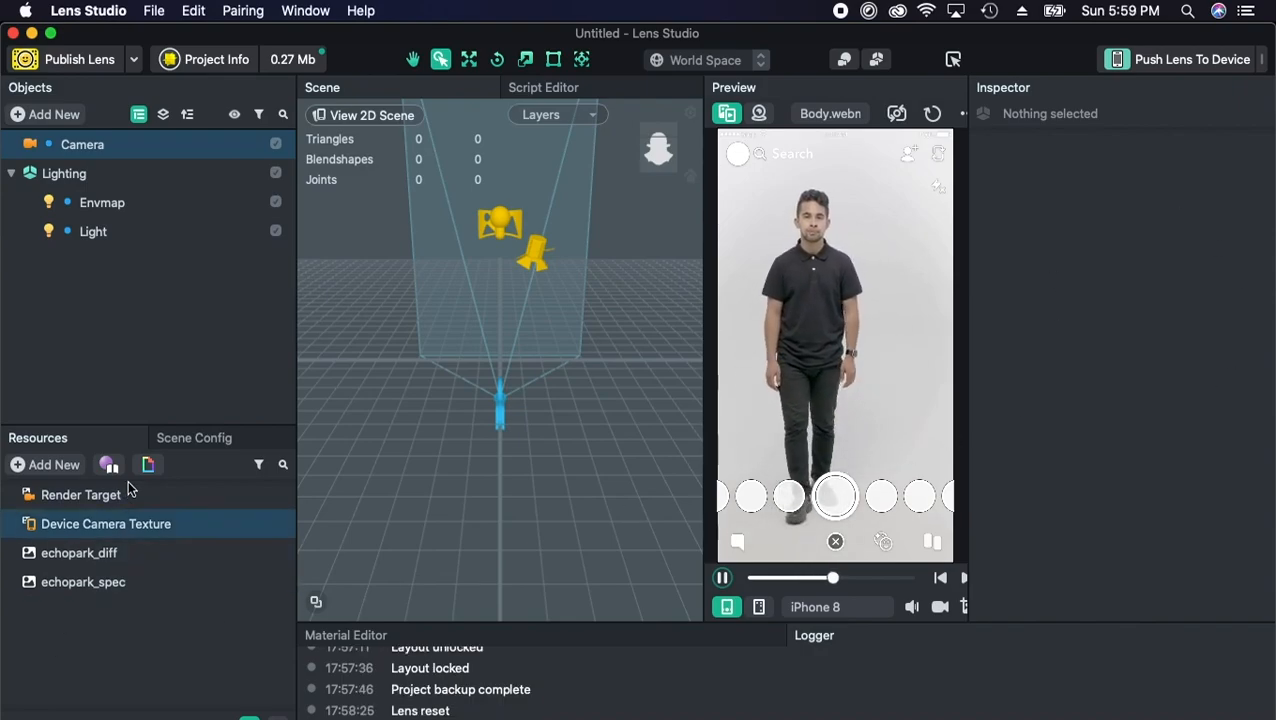
- Add a Screen Image object to the scene and switch the scene to the 3D view
left_click(106, 354)
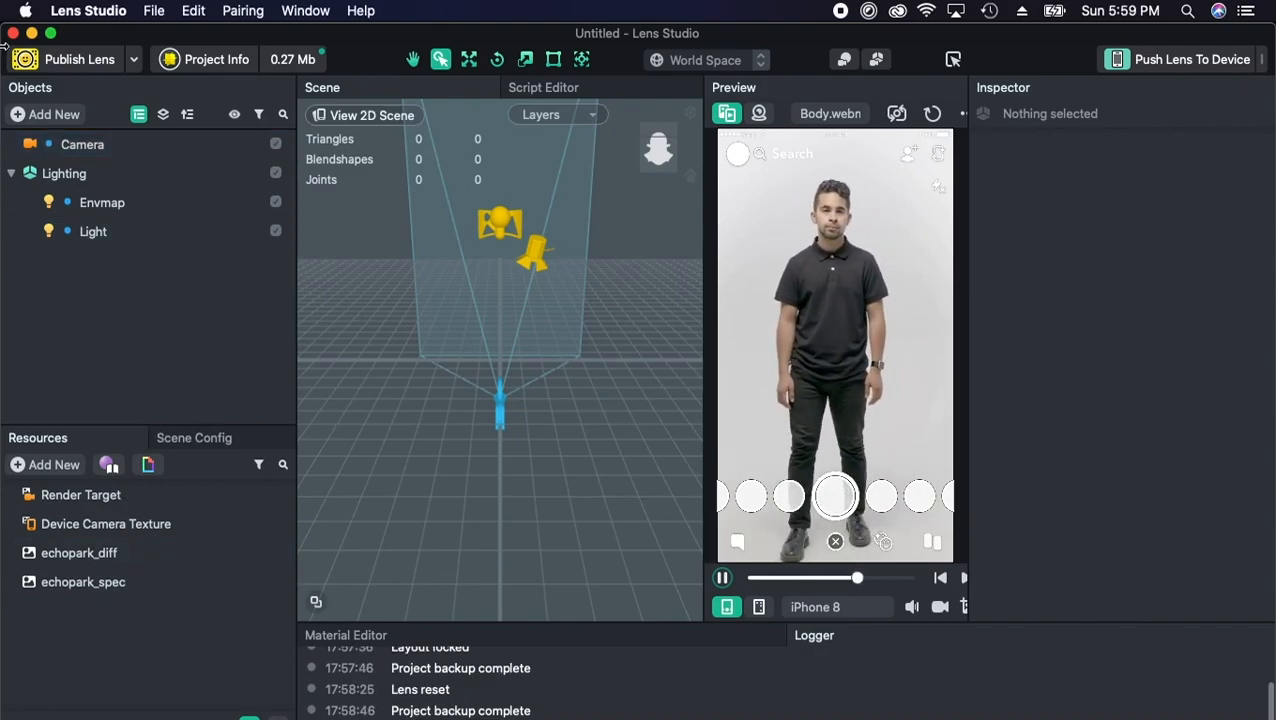
left_click(42, 115)
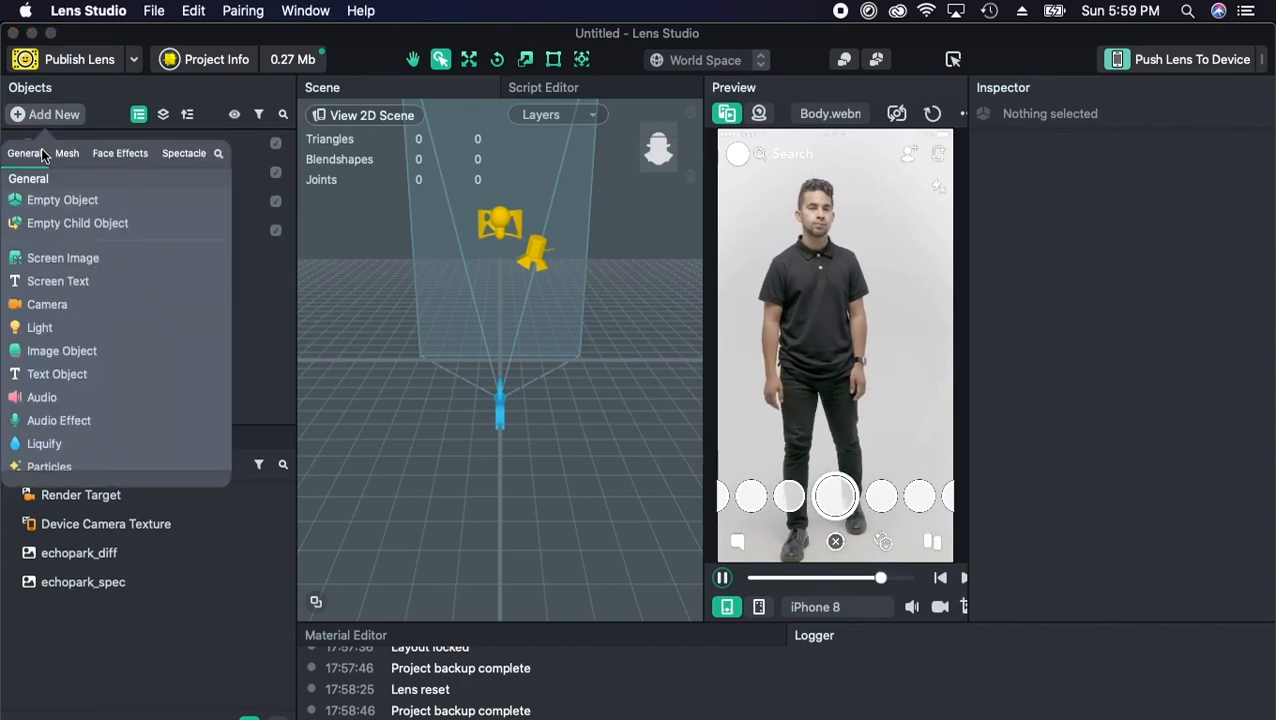
left_click(78, 266)
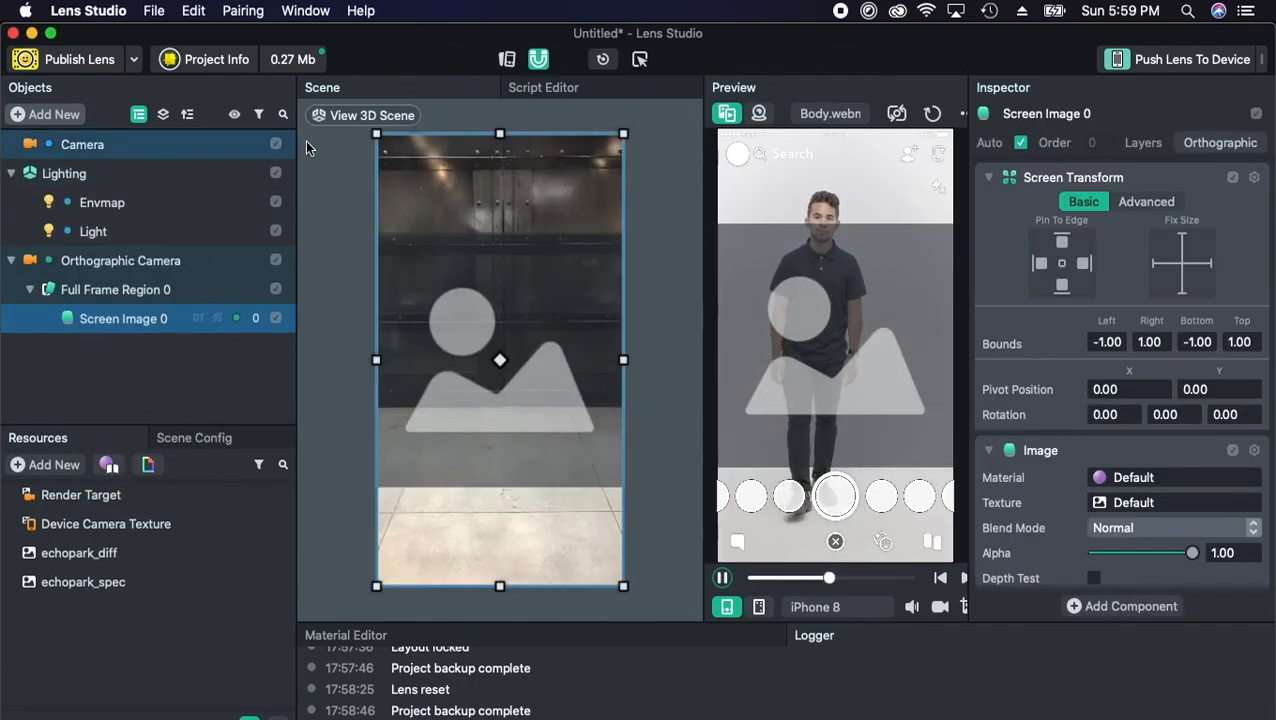
left_click(360, 115)
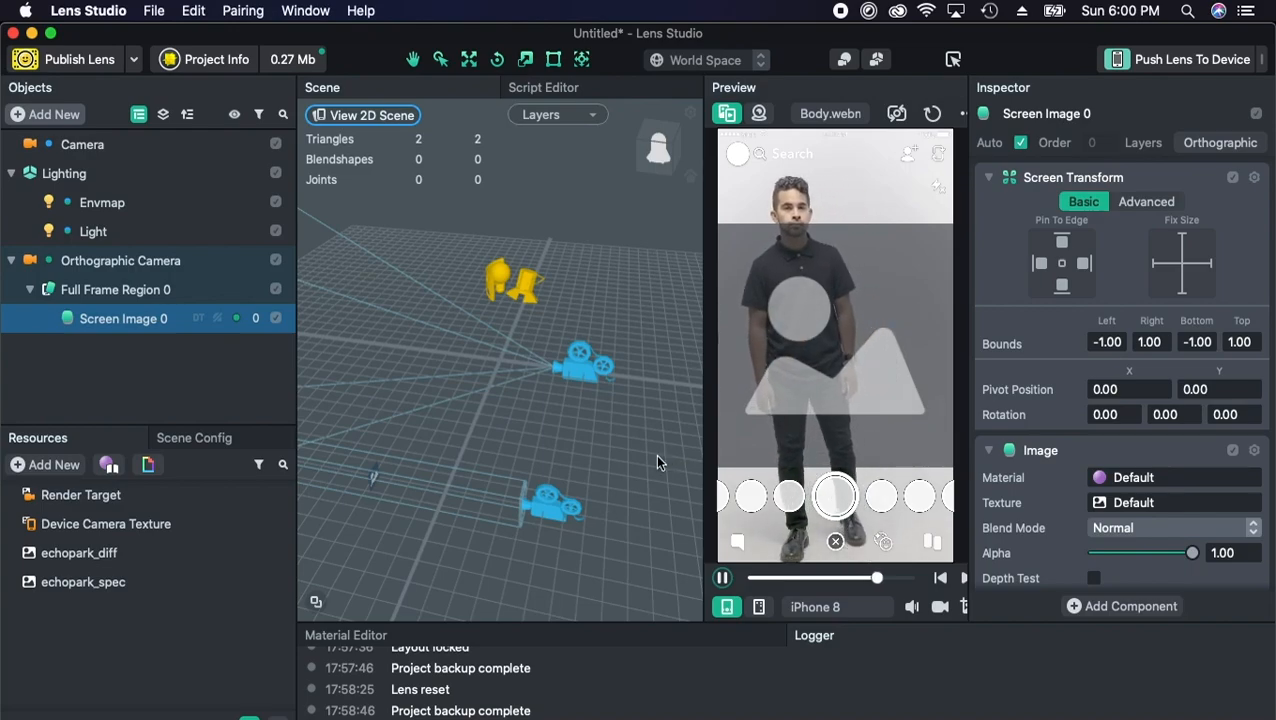
- Create two scene objects under the Camera
left_click(124, 261)
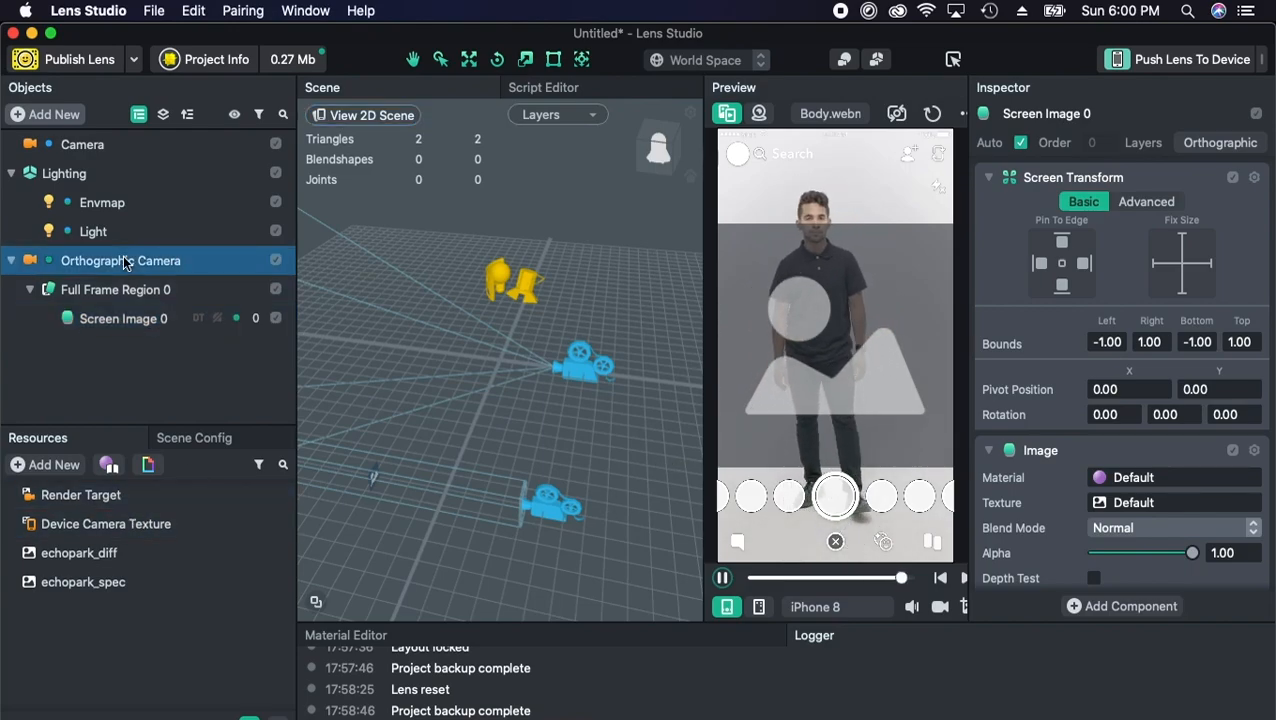
left_click(106, 144)
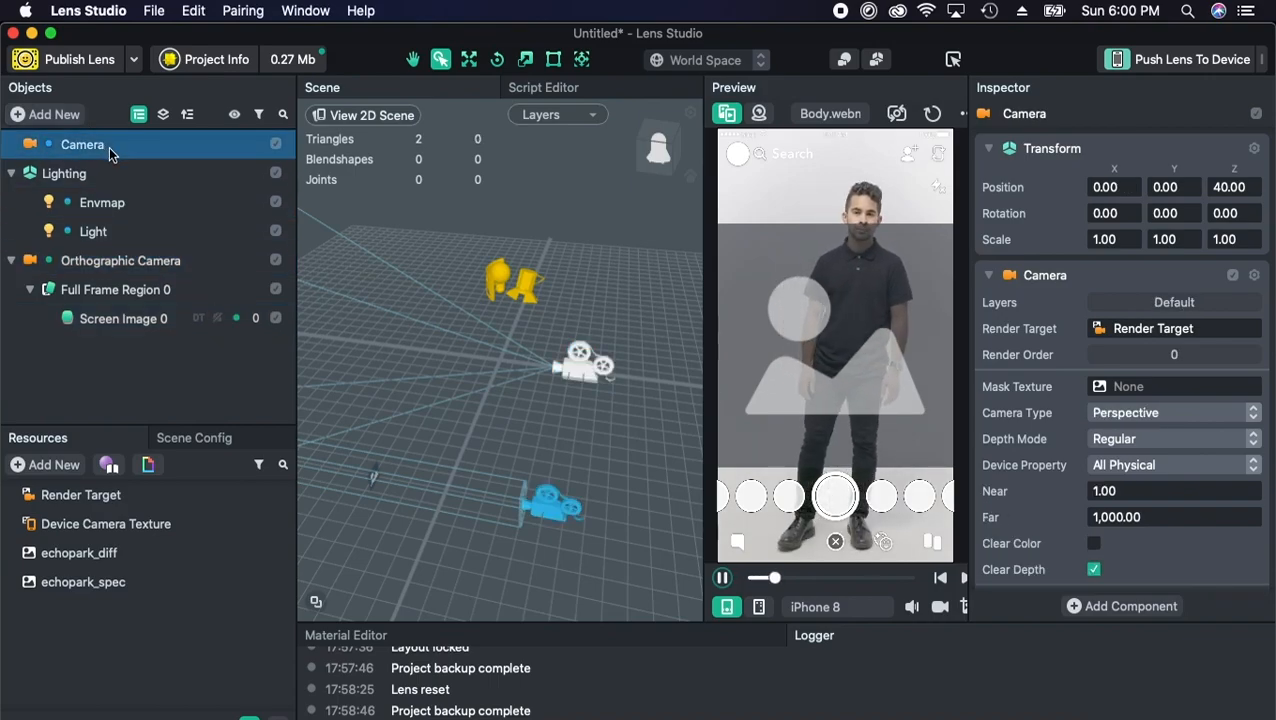
right_click(109, 148)
left_click(173, 237)
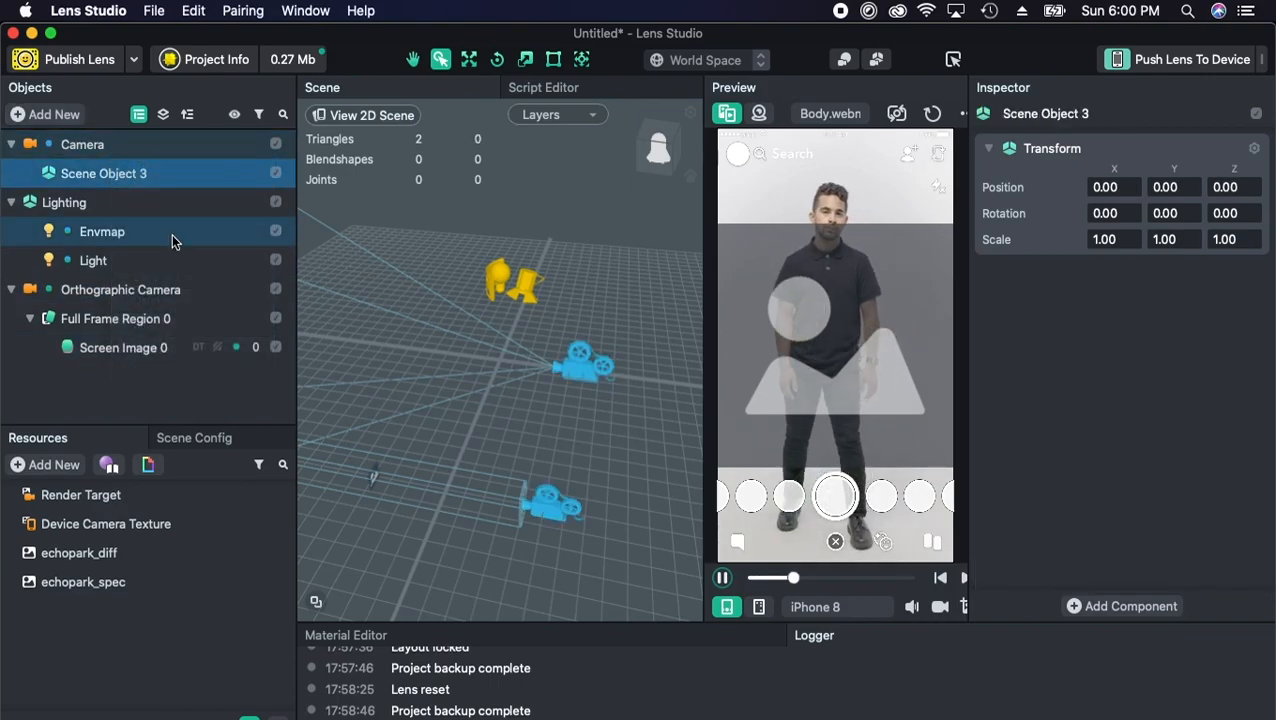
right_click(102, 146)
left_click(165, 152)
- Delete the Camera together with its child objects and select Screen Image 0
right_click(114, 144)
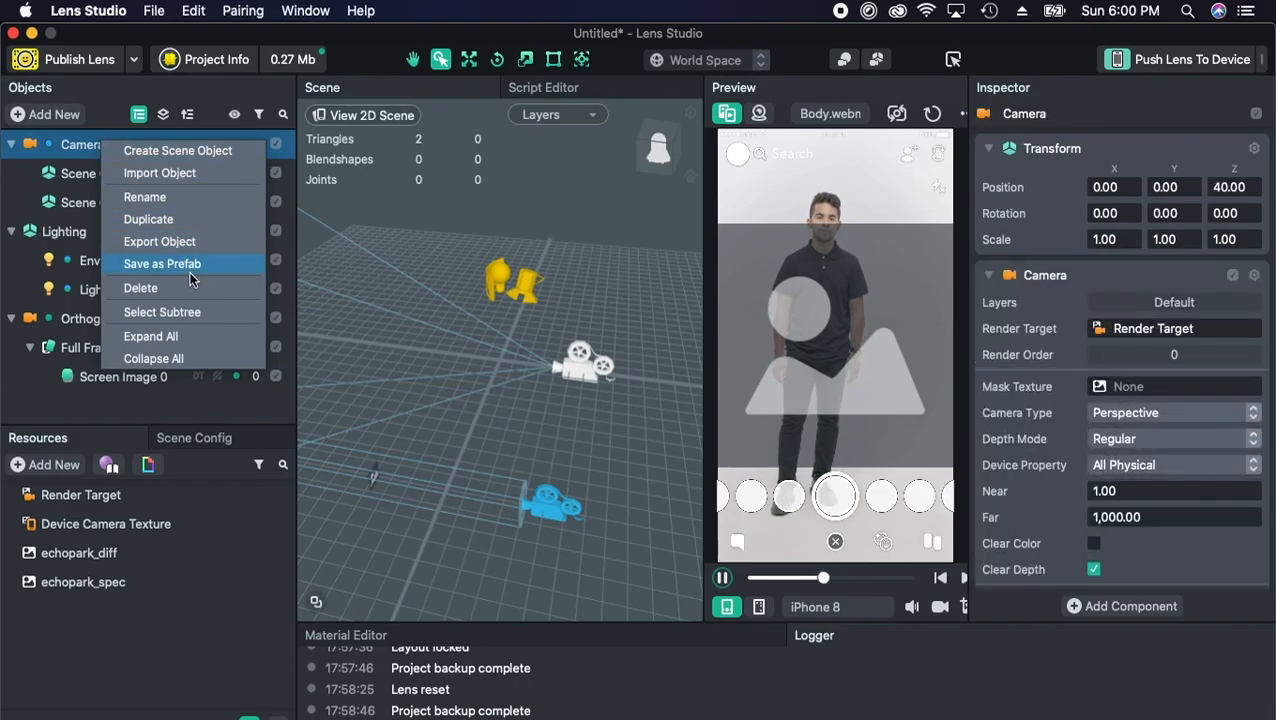
left_click(190, 284)
left_click(177, 289)
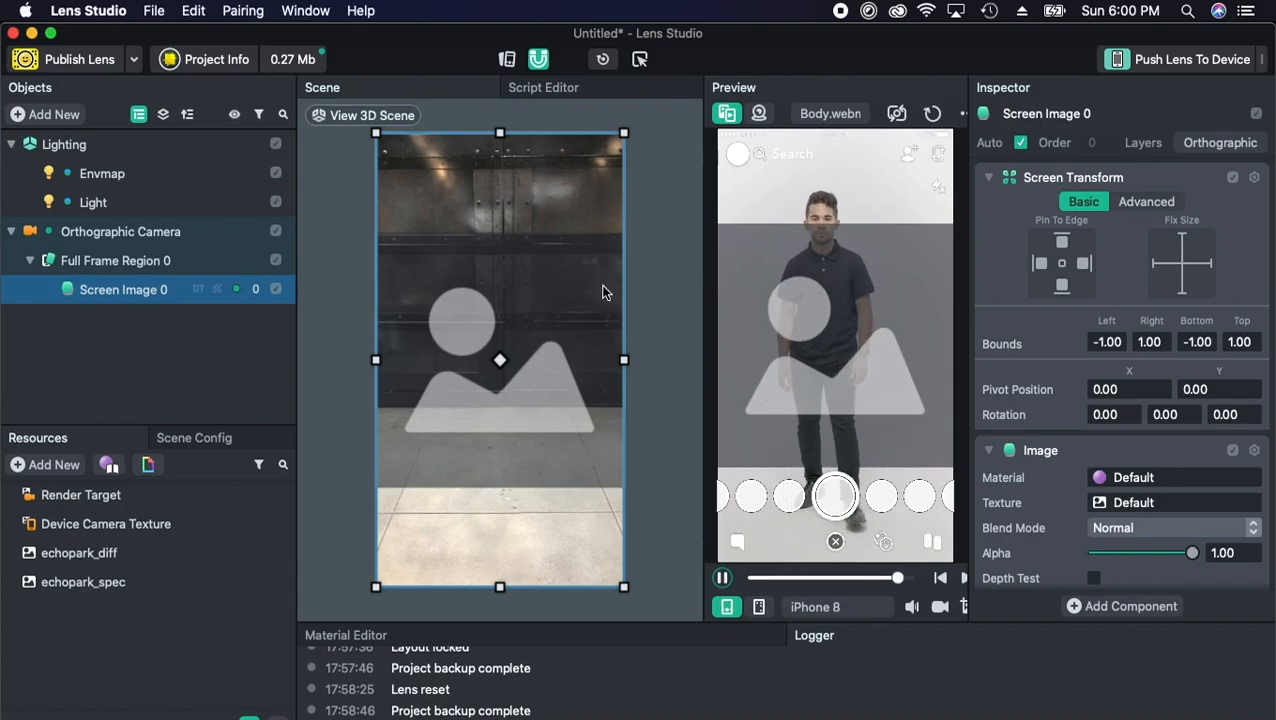
- Examine the screen image's transform and image properties, and its placement in the 3D scene
mouse_move(568, 320)
left_mouse_down()
mouse_move(629, 252)
mouse_move(635, 303)
mouse_move(522, 345)
mouse_move(568, 312)
left_mouse_up()
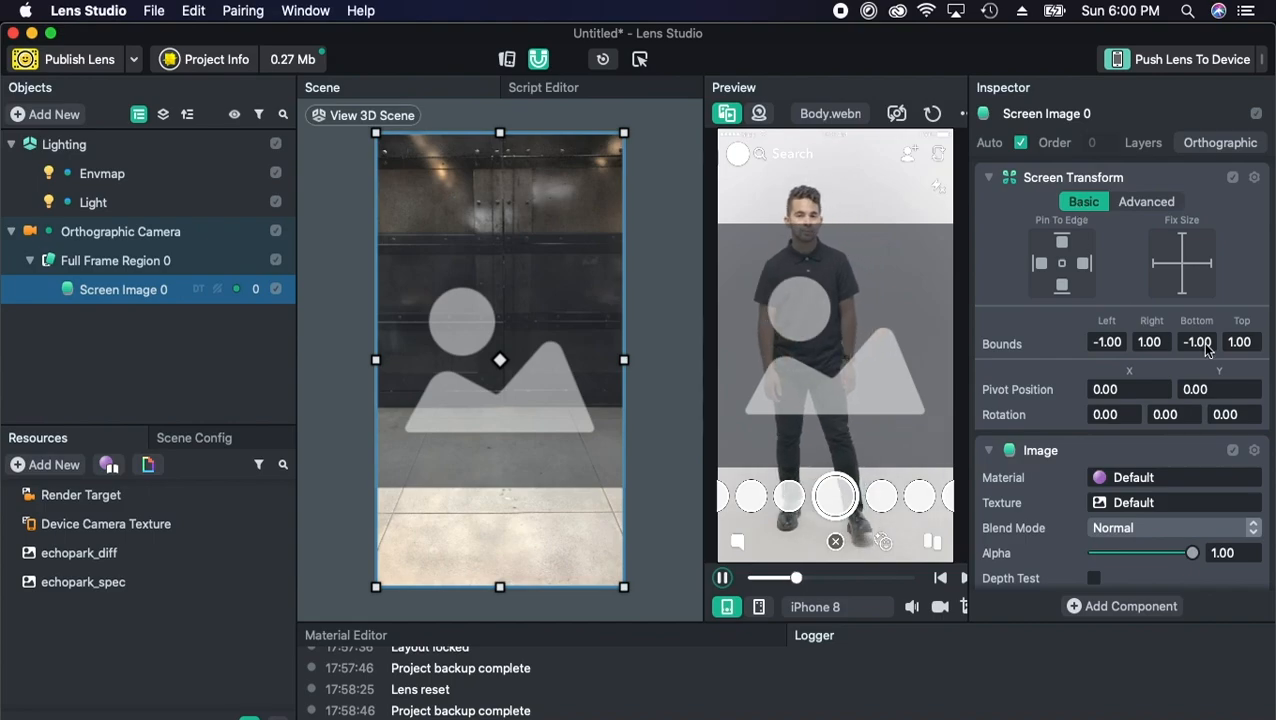
scroll(1185, 343, "down", 3)
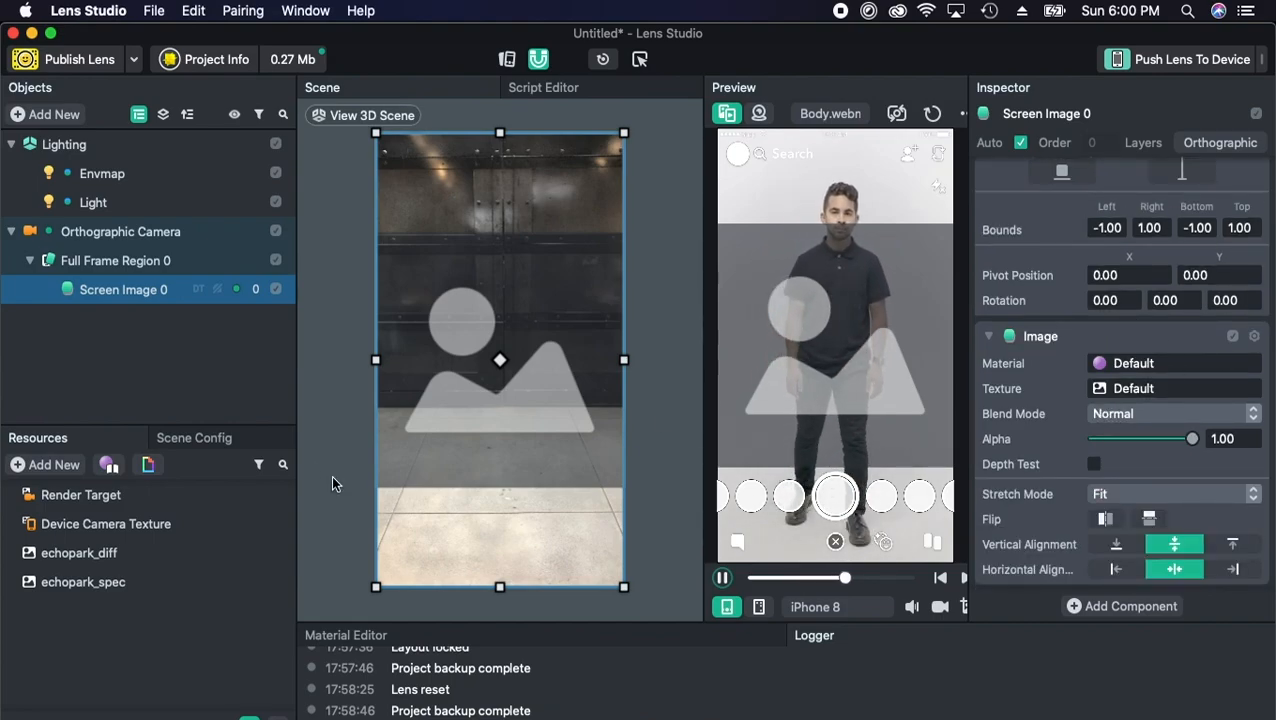
left_click(400, 118)
scroll(437, 396, "down", 3)
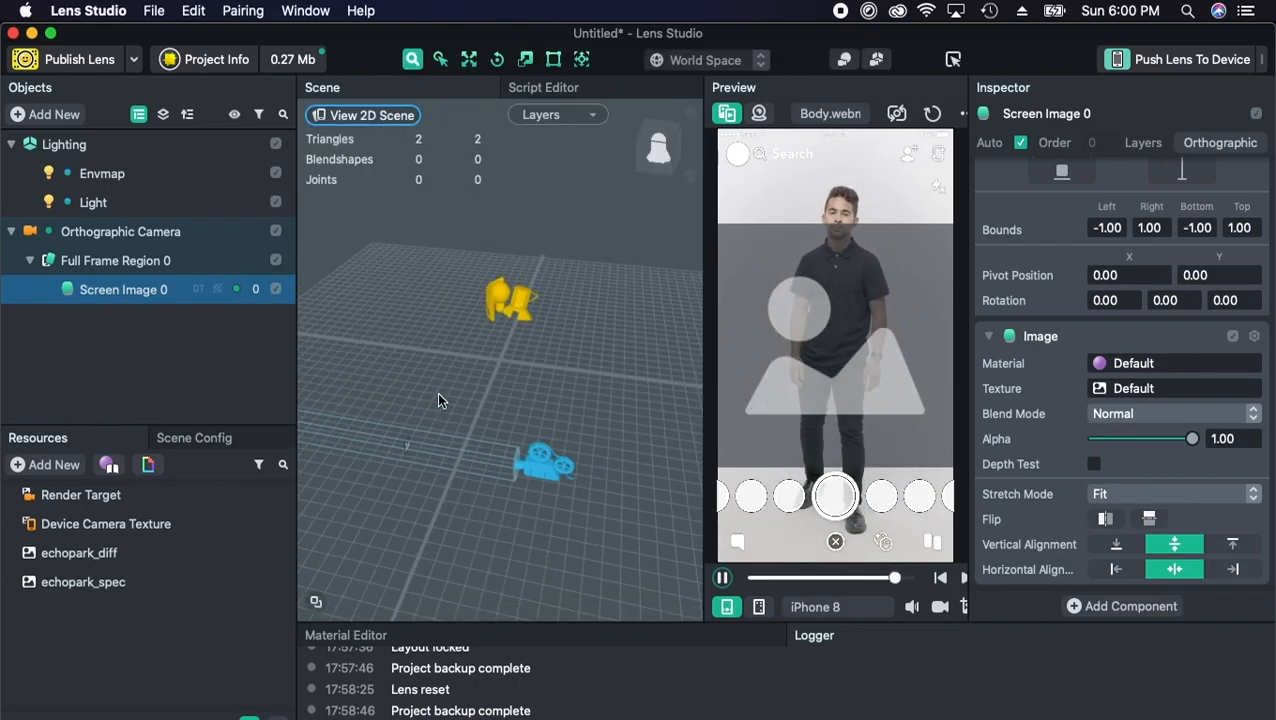
scroll(439, 398, "up", 5)
left_click_drag(447, 409, 485, 406)
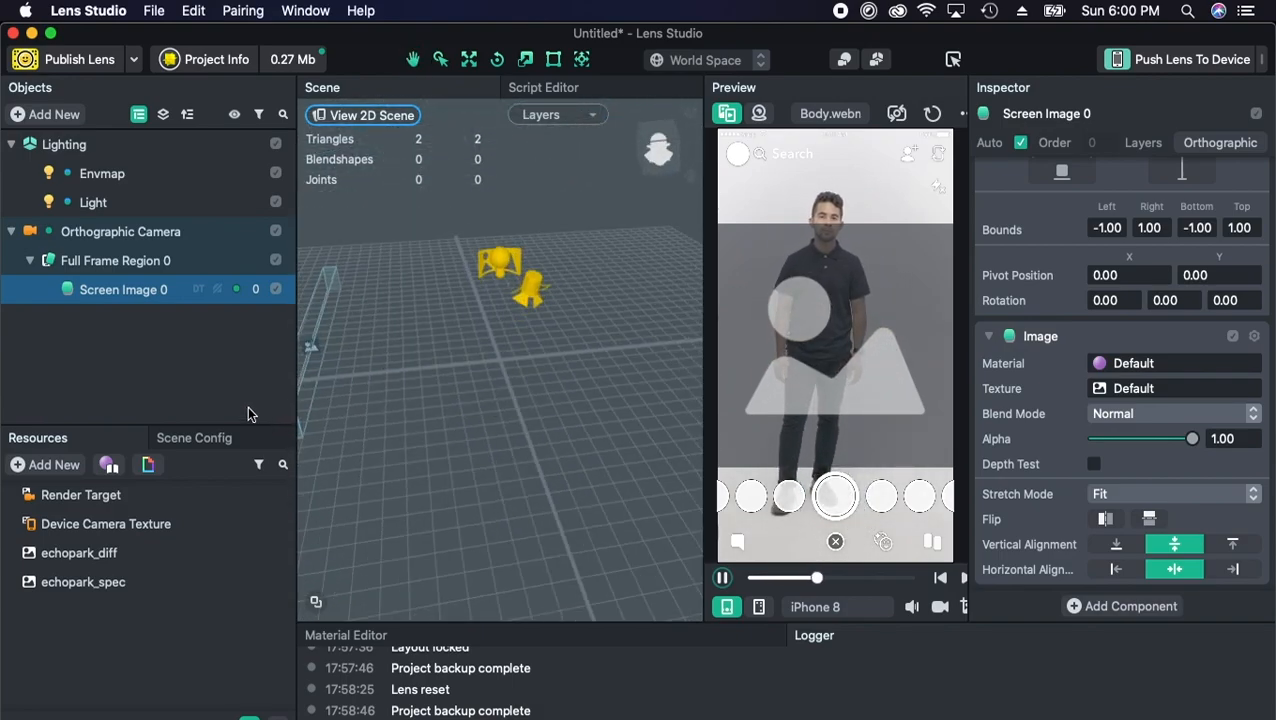
- Add a Portrait Background segmentation texture to the project resources
left_click(224, 375)
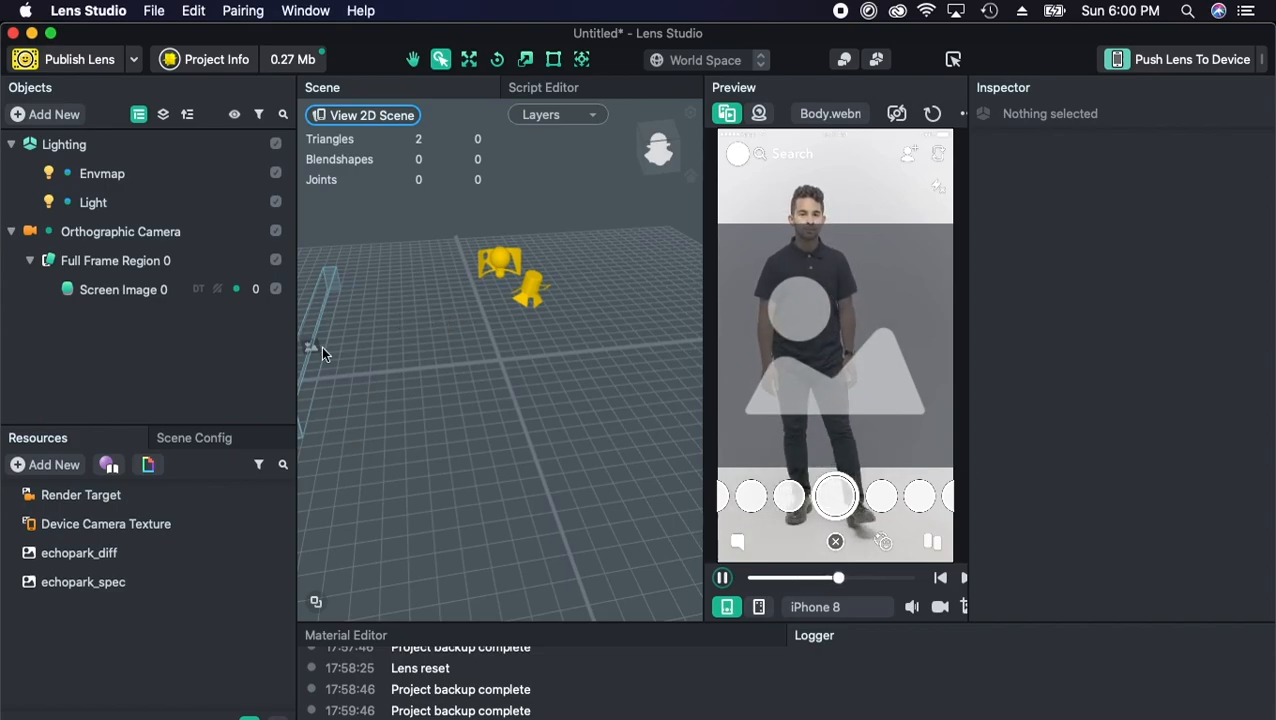
left_click(46, 464)
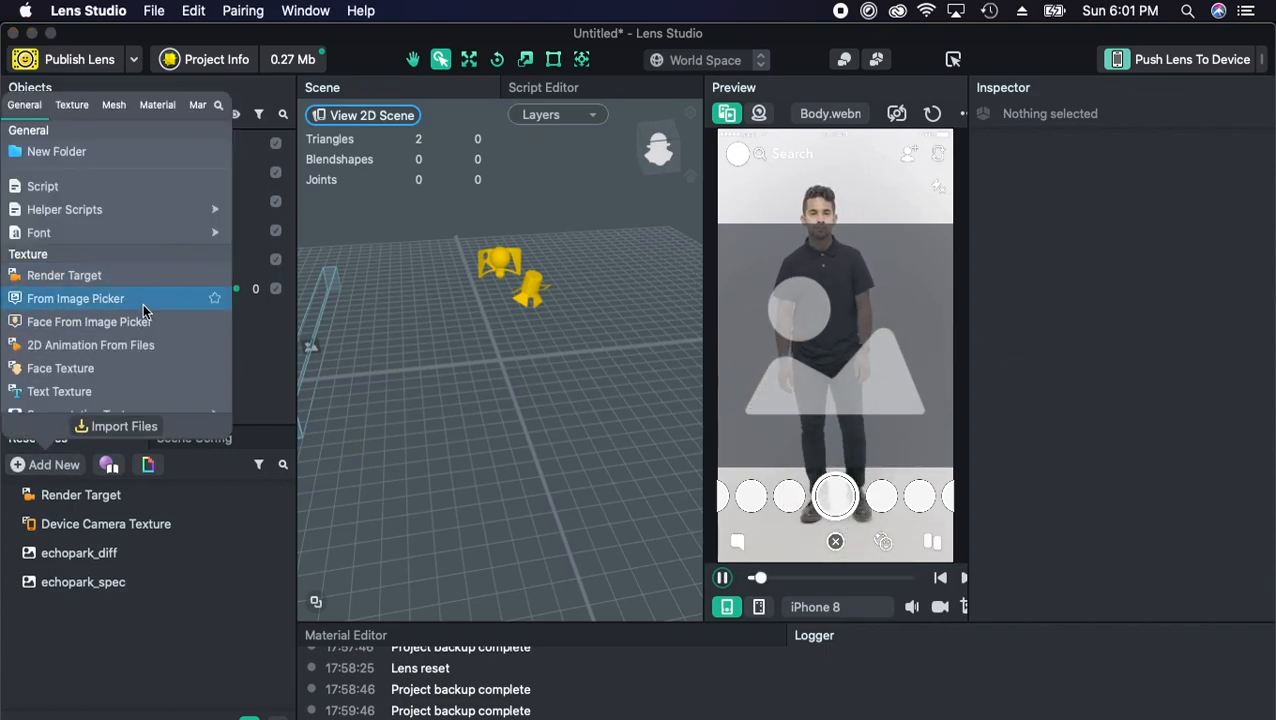
scroll(150, 295, "down", 3)
mouse_move(136, 300)
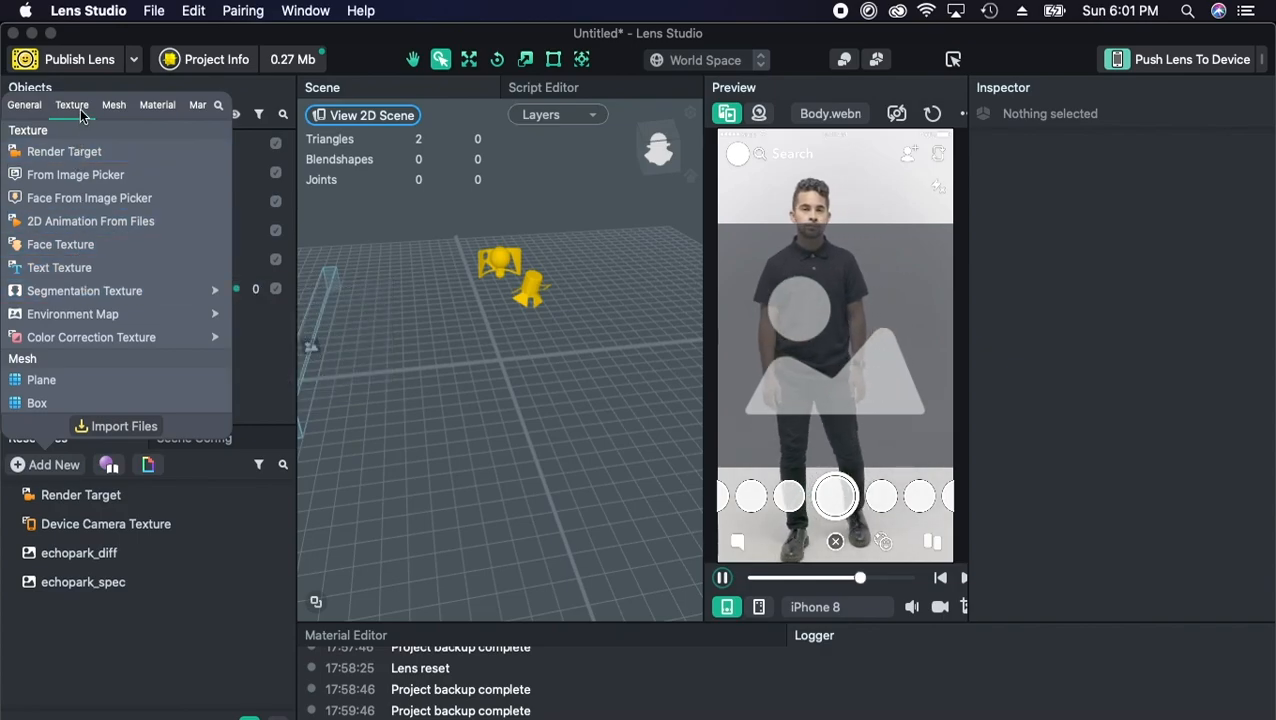
mouse_move(80, 292)
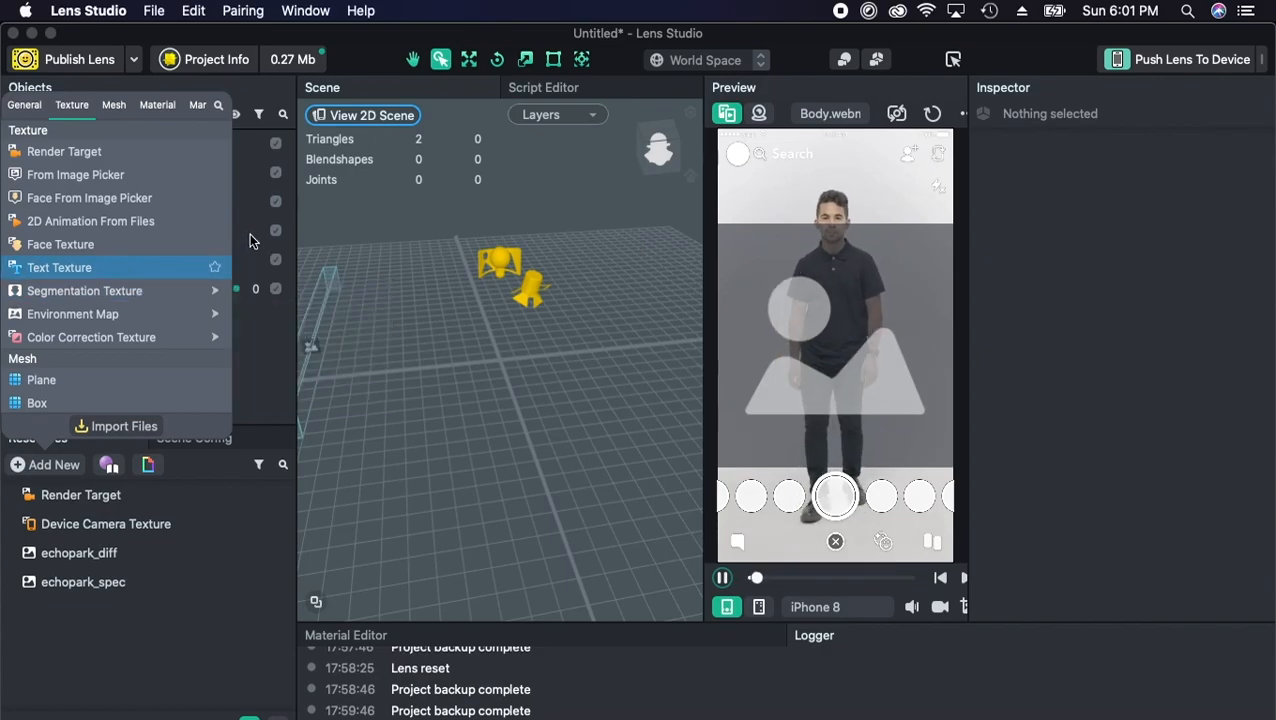
mouse_move(212, 297)
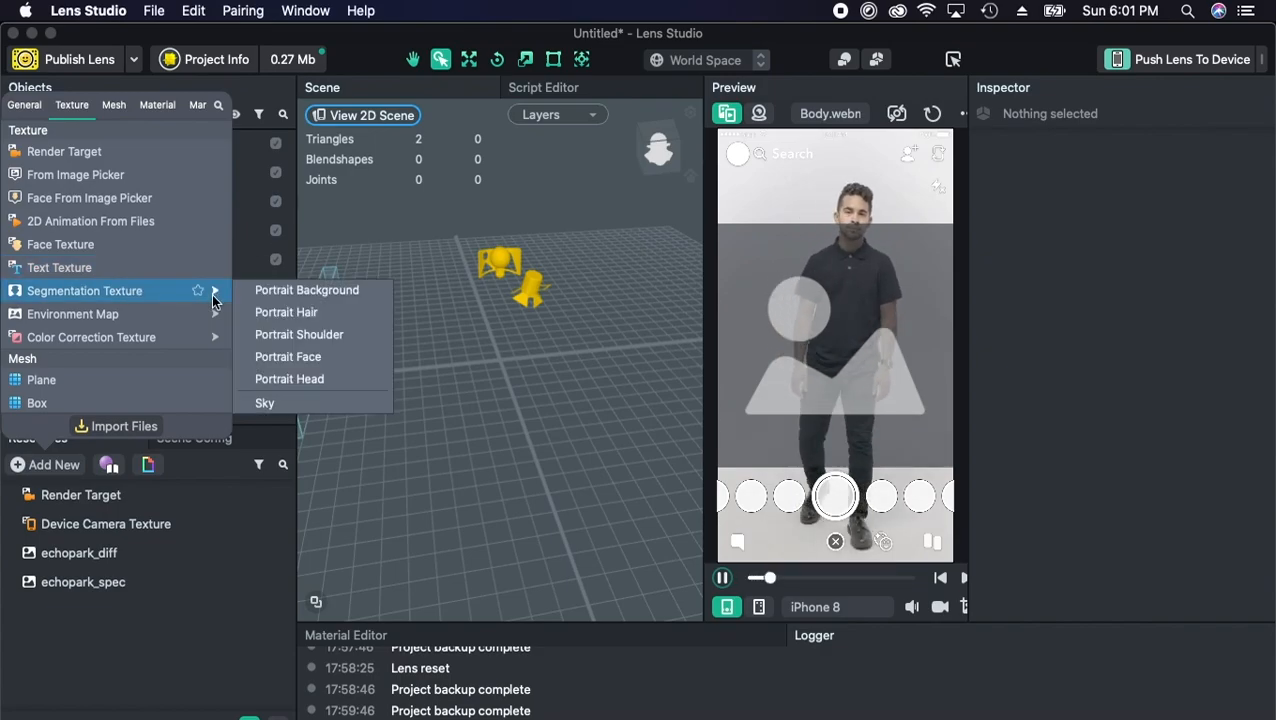
left_click(290, 289)
left_click(168, 605)
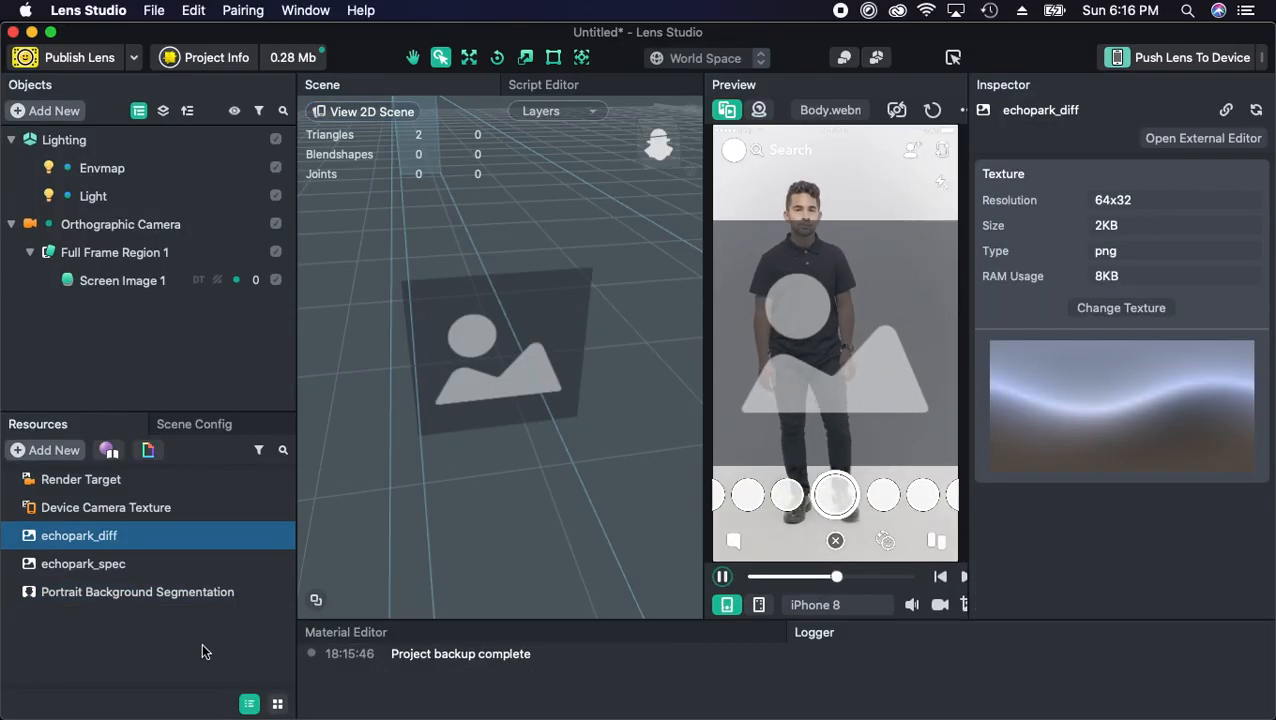
left_click(200, 635)
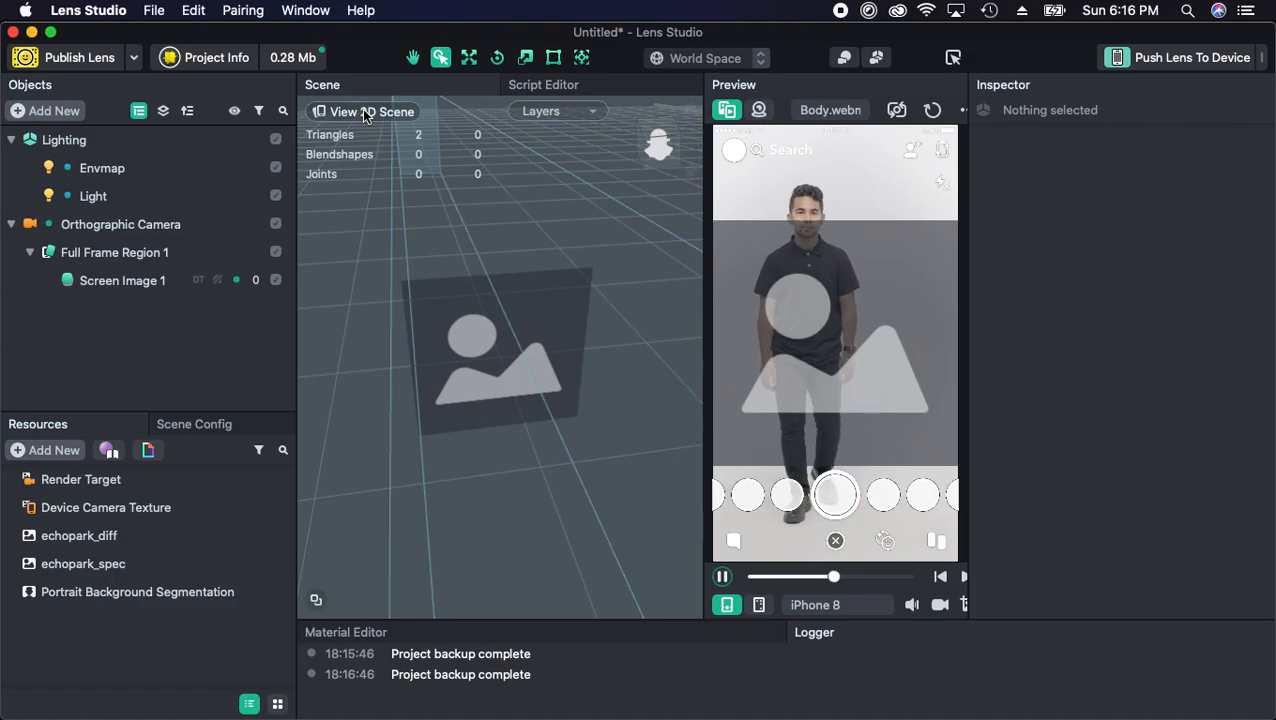
- Bring up the Material Editor and enlarge its area to about half the window height
left_click(328, 14)
mouse_move(320, 33)
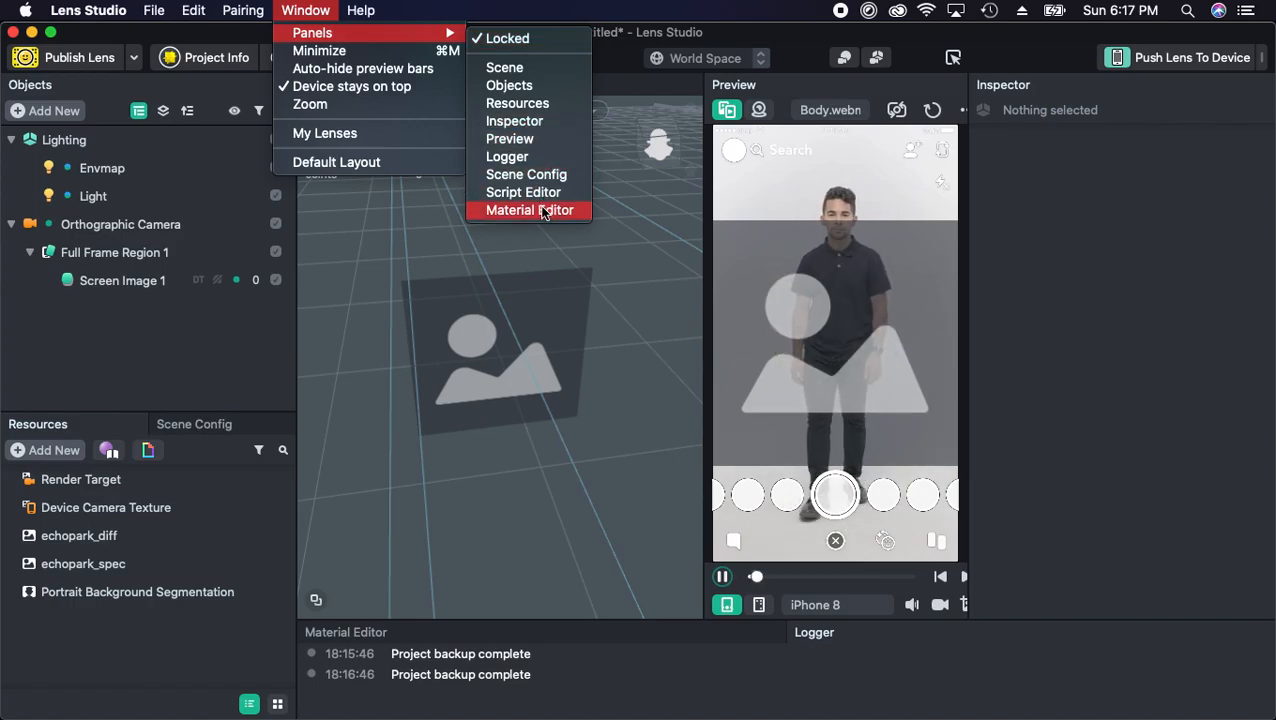
left_click(491, 482)
left_click(526, 640)
left_click_drag(534, 621, 585, 427)
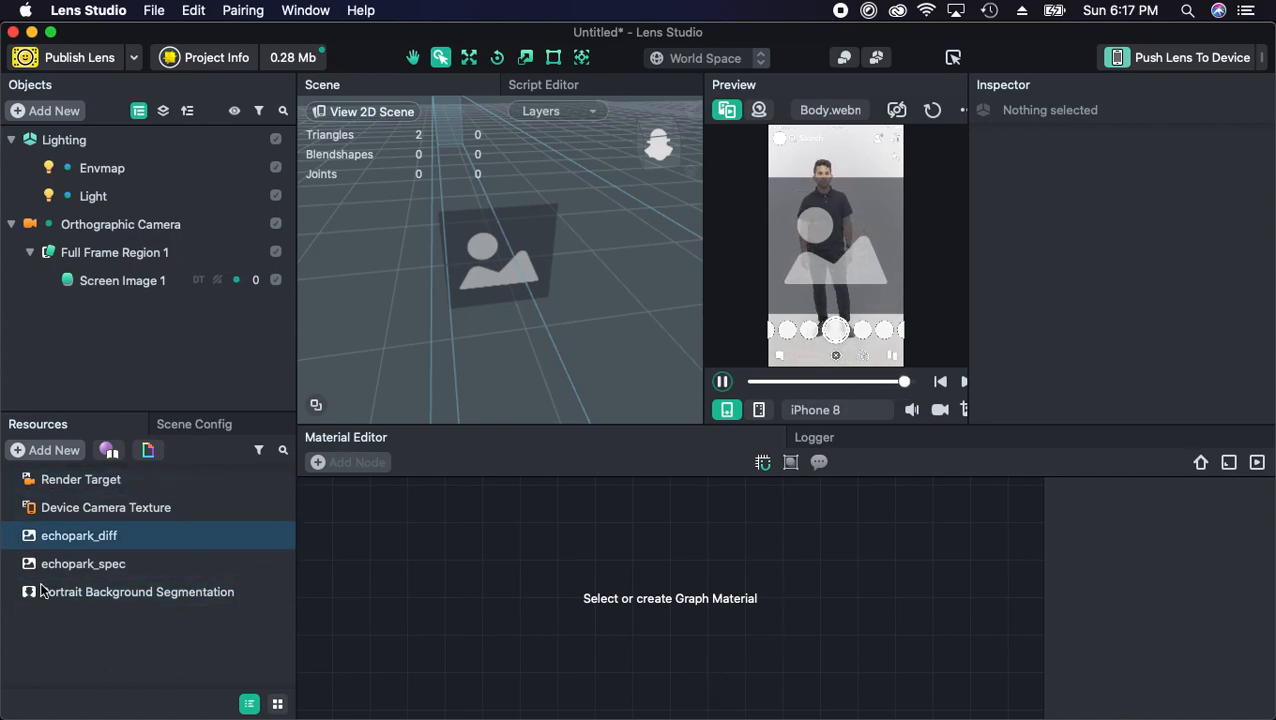
- Create a Graph Empty material in the project resources
left_click(55, 451)
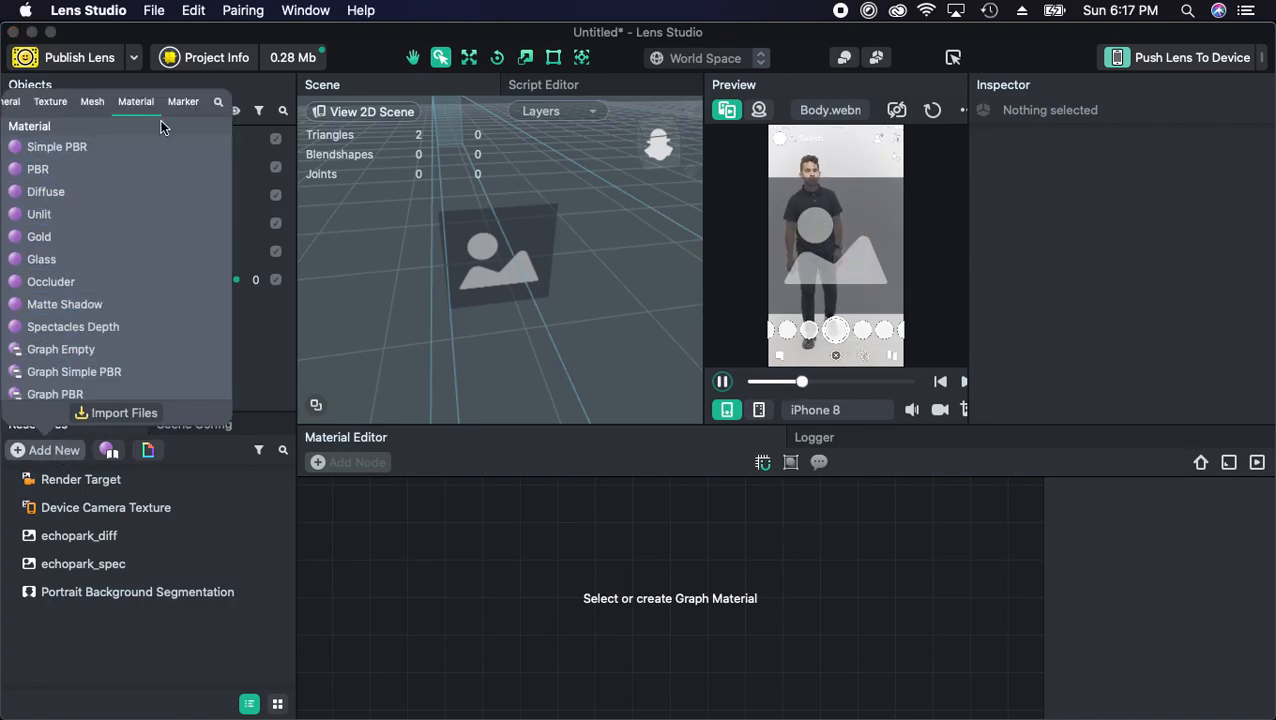
left_click(18, 101)
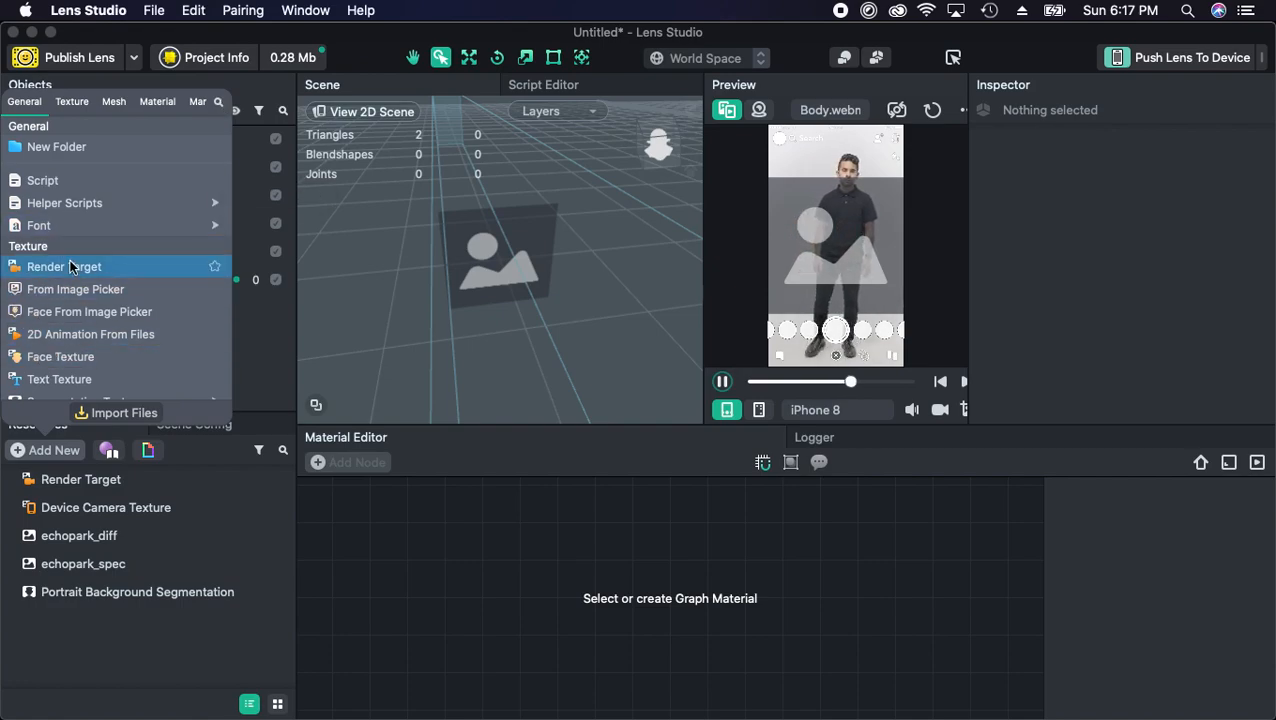
left_click(155, 102)
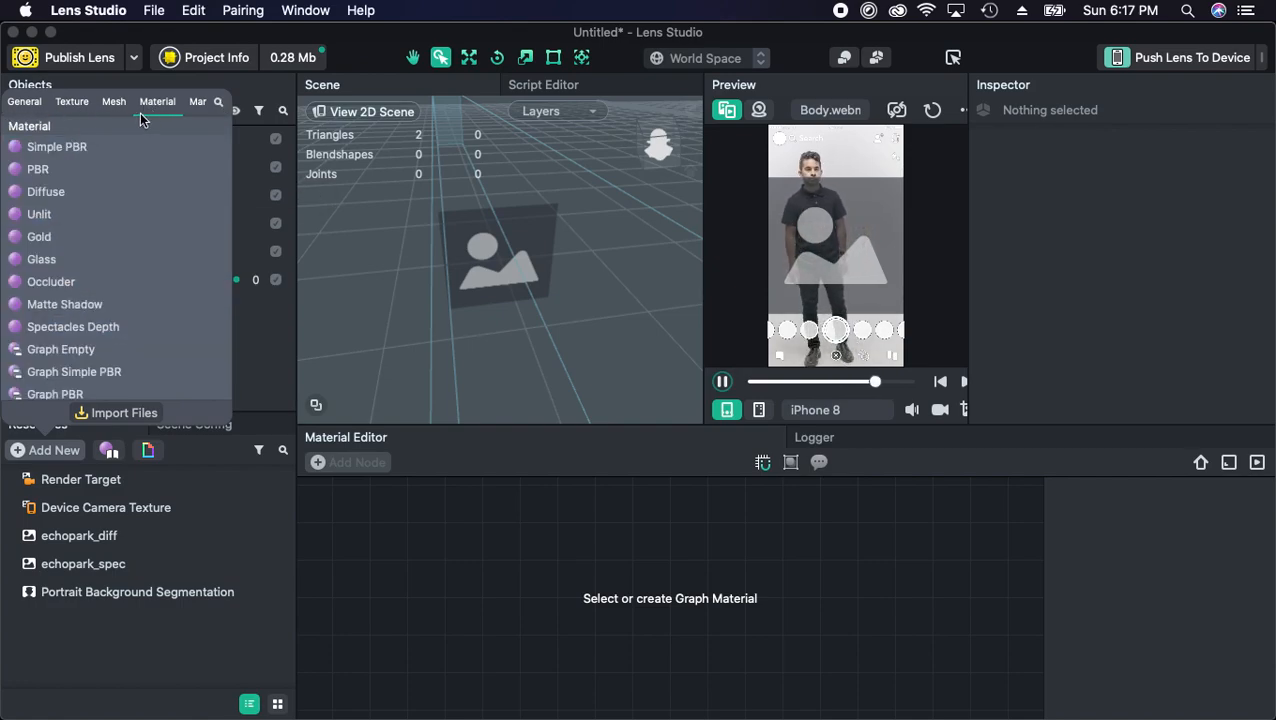
left_click(75, 350)
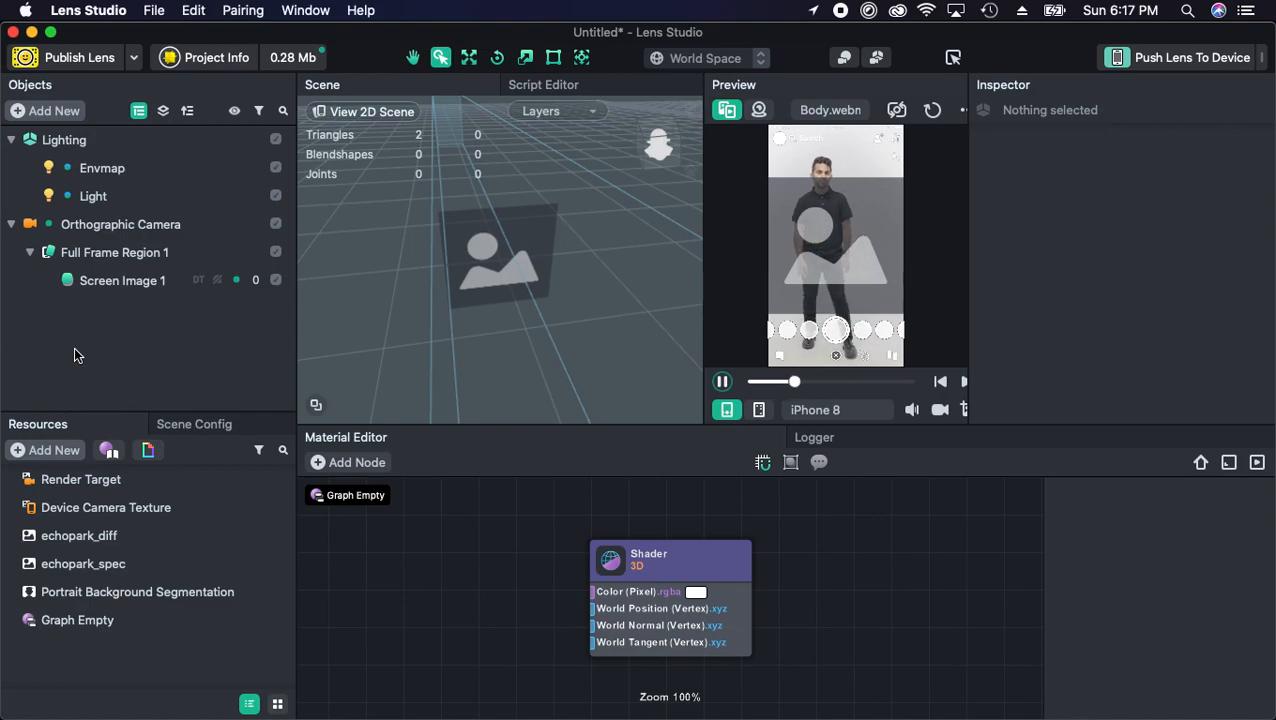
- Rename the new empty graph material as Cloner
left_click(118, 625)
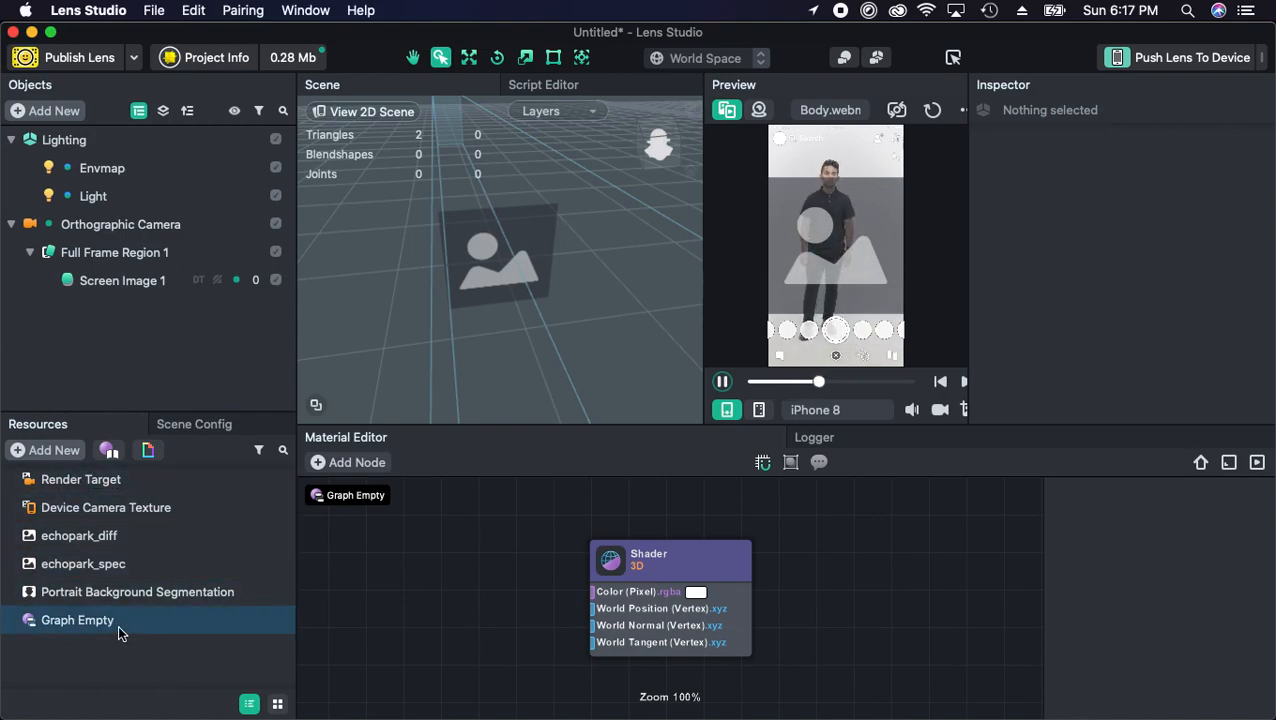
left_click(118, 624)
double_click(91, 629)
left_click(93, 620)
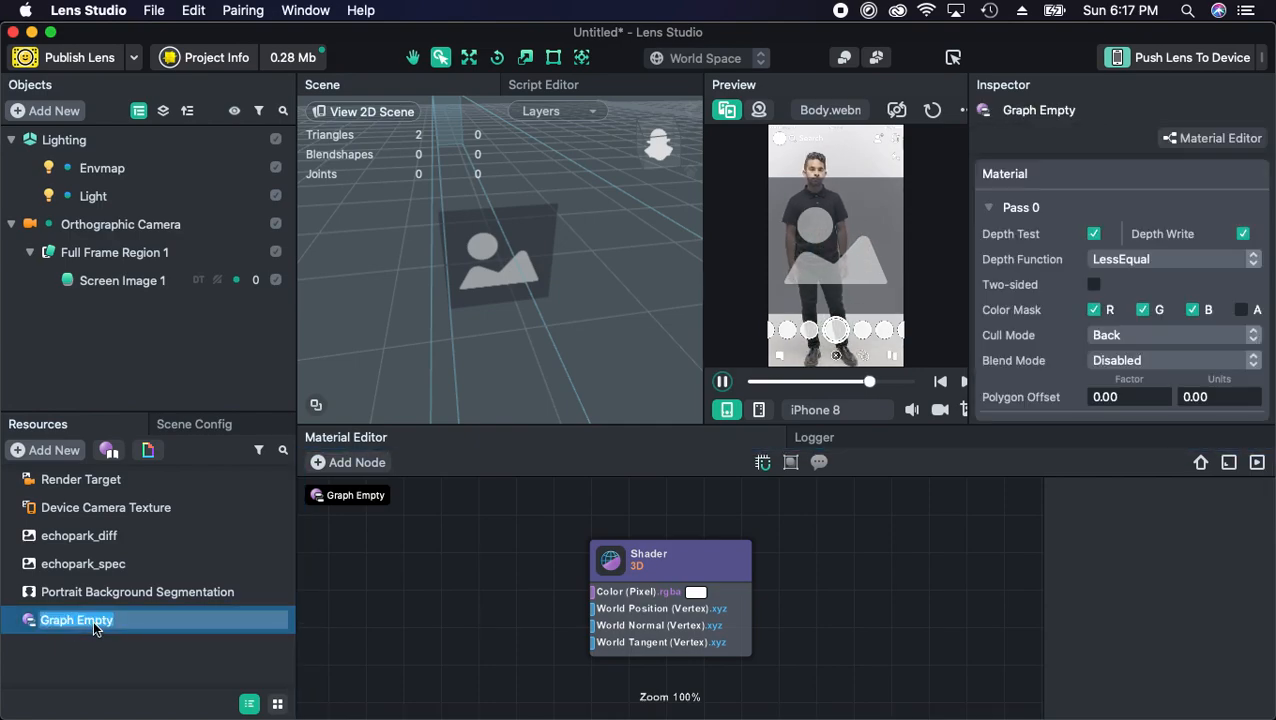
type("Cloner")
key("Return")
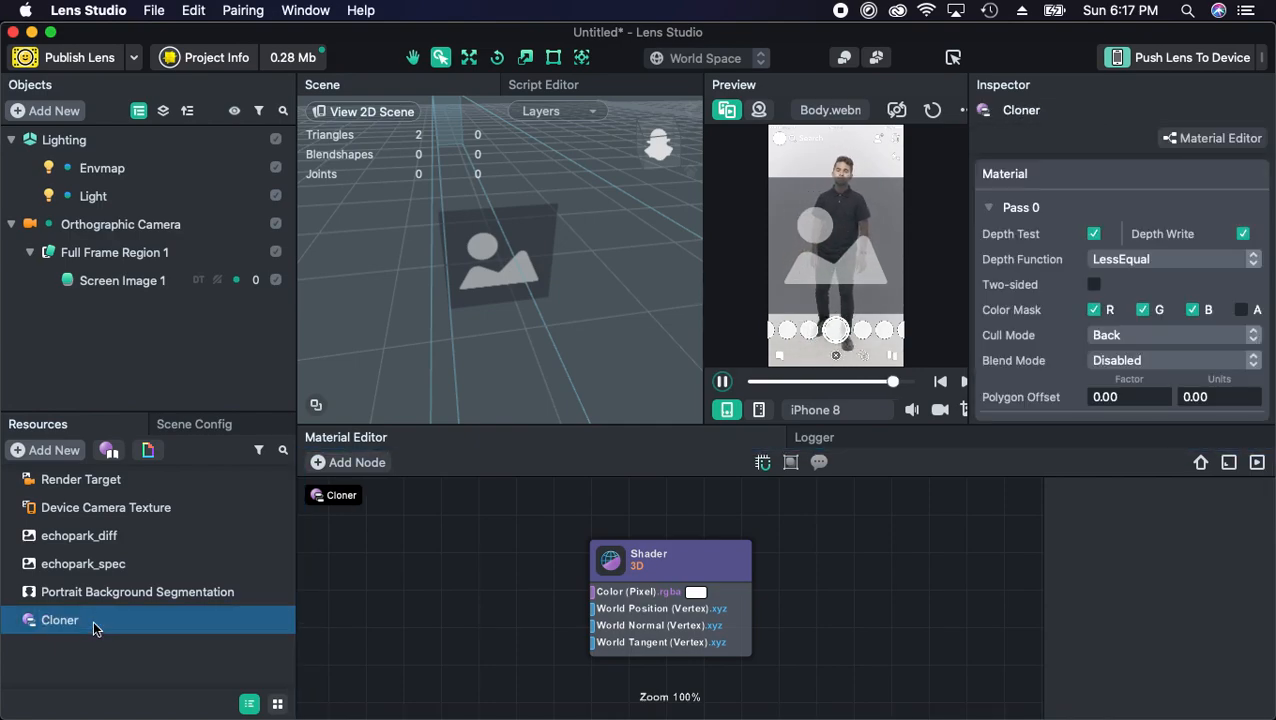
- Shift the Shader node sideways in the Cloner graph and check its available shader types
left_click_drag(626, 556, 731, 562)
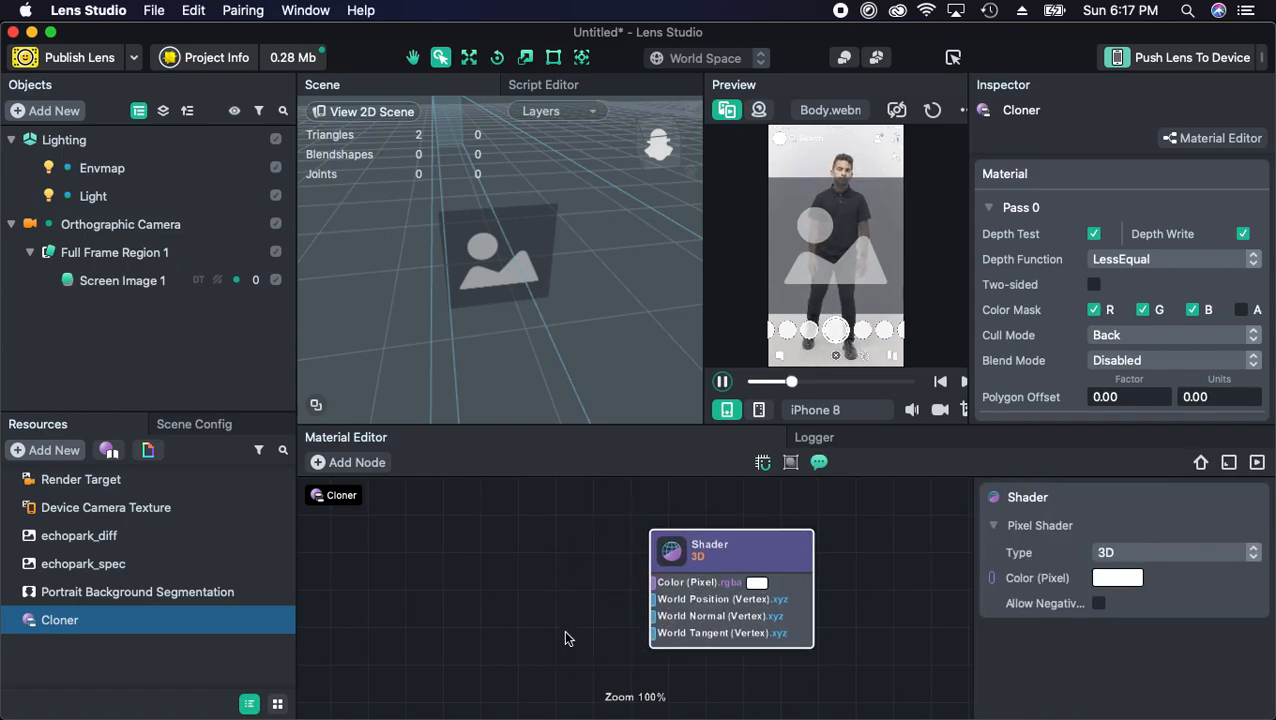
left_click(1164, 552)
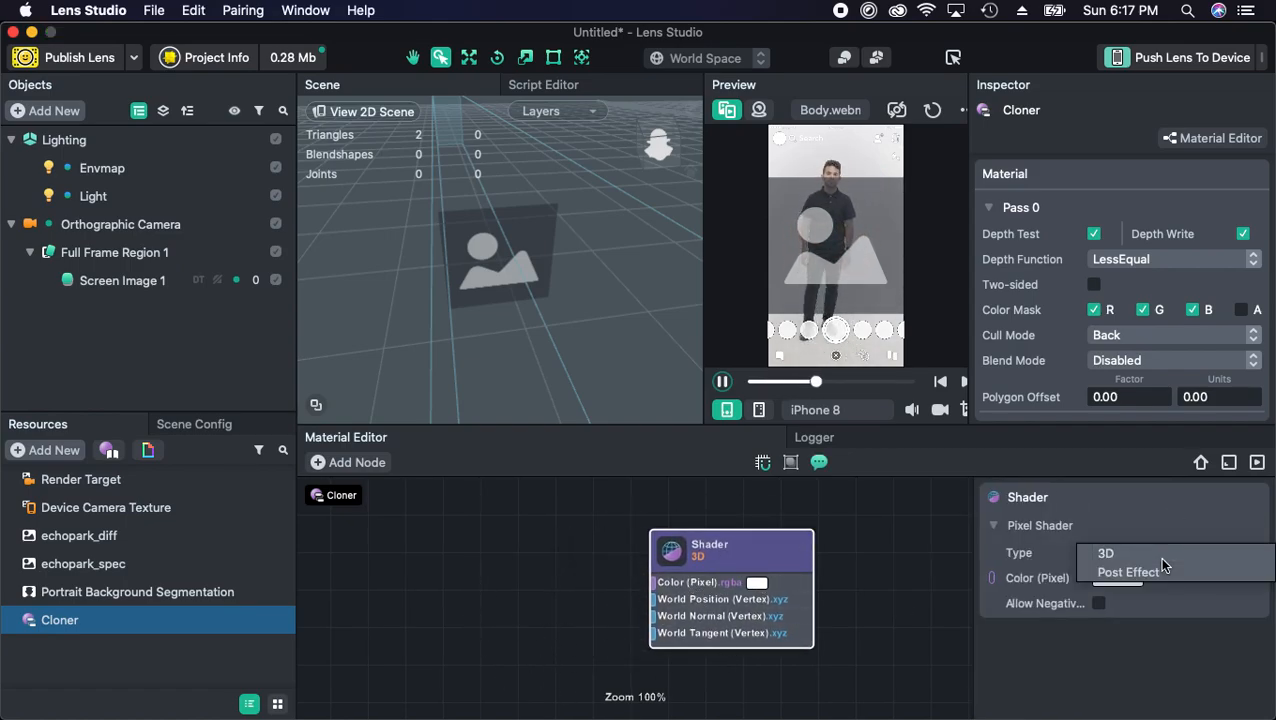
left_click(589, 639)
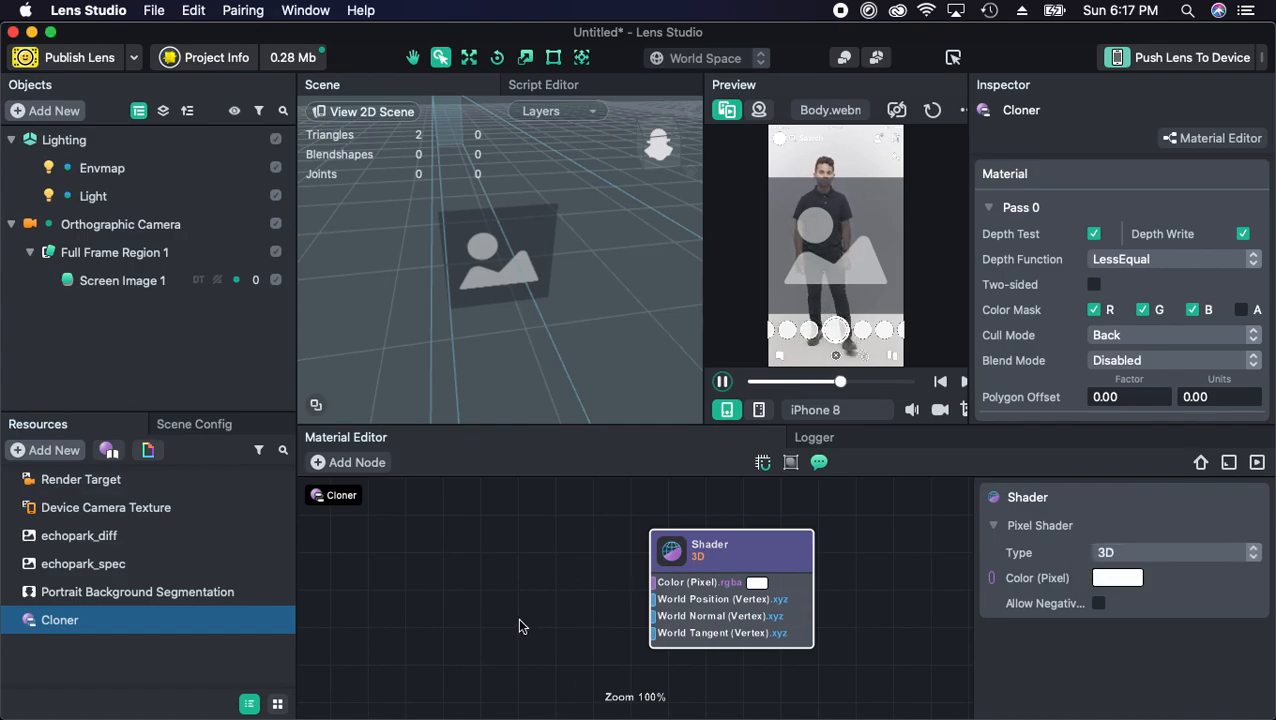
- Set the Cloner material's blend mode to Normal
scroll(1131, 116, "down", 1)
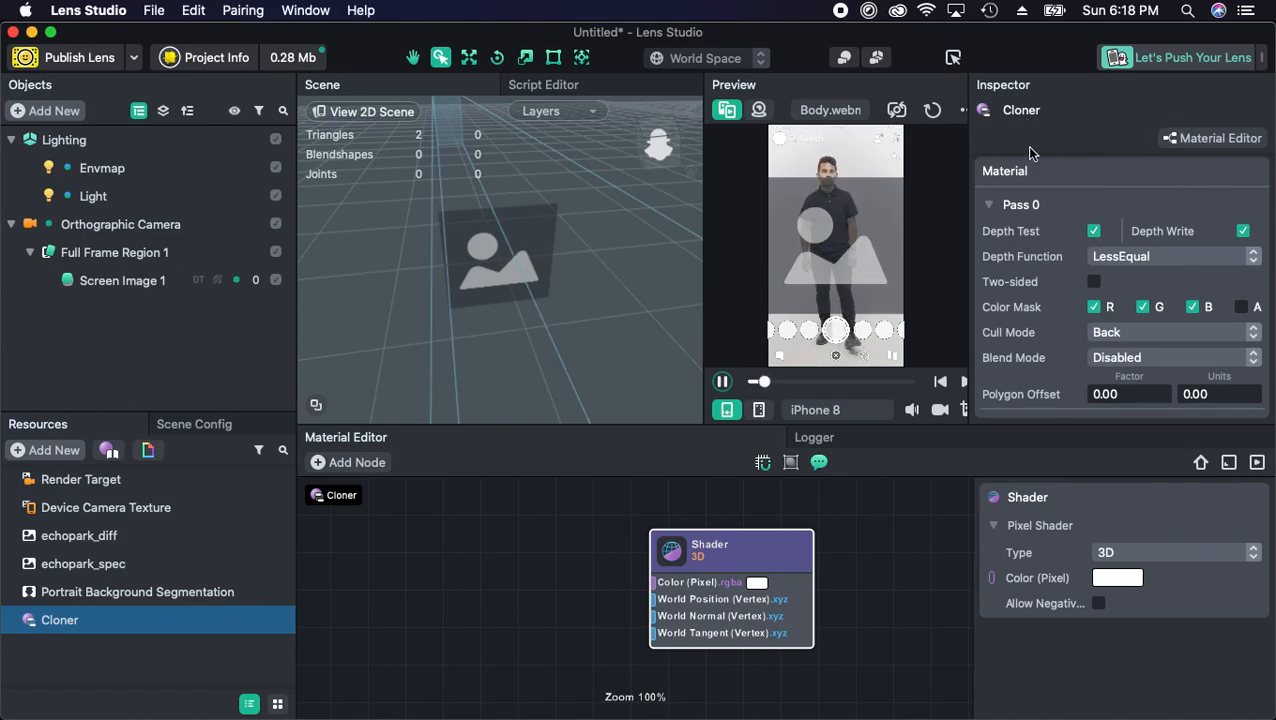
left_click(60, 224)
left_click(134, 194)
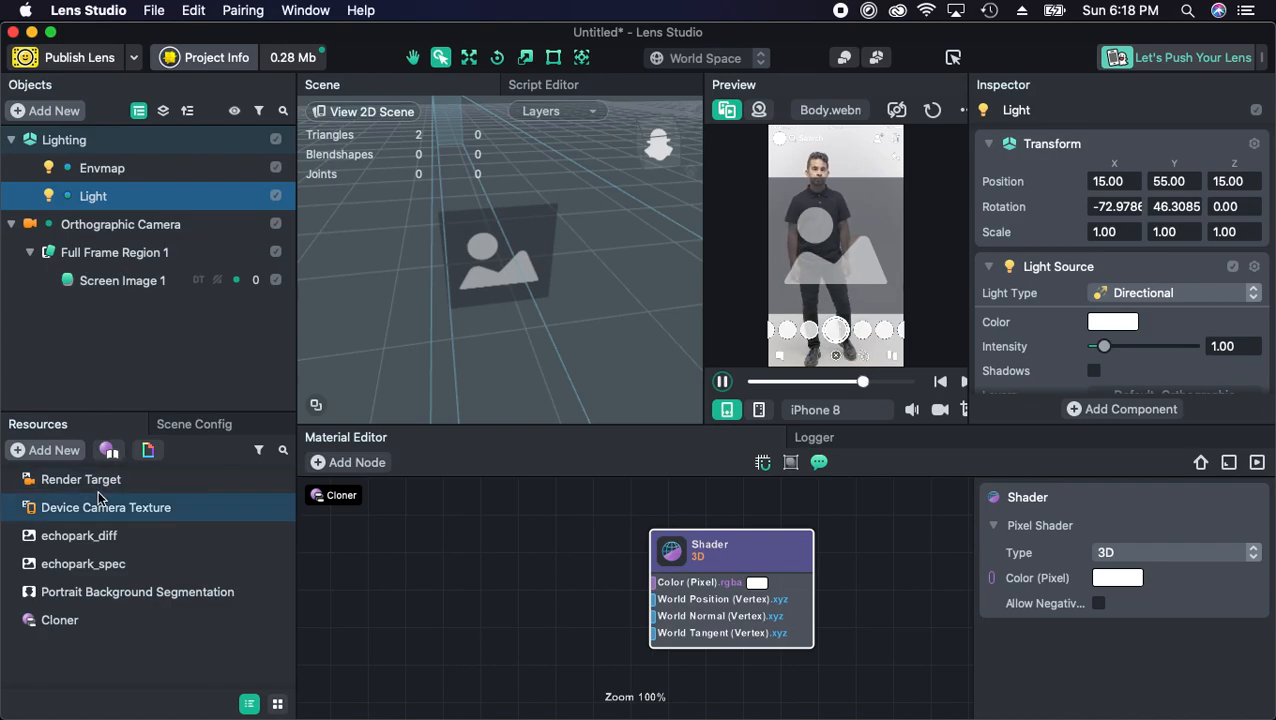
left_click(86, 617)
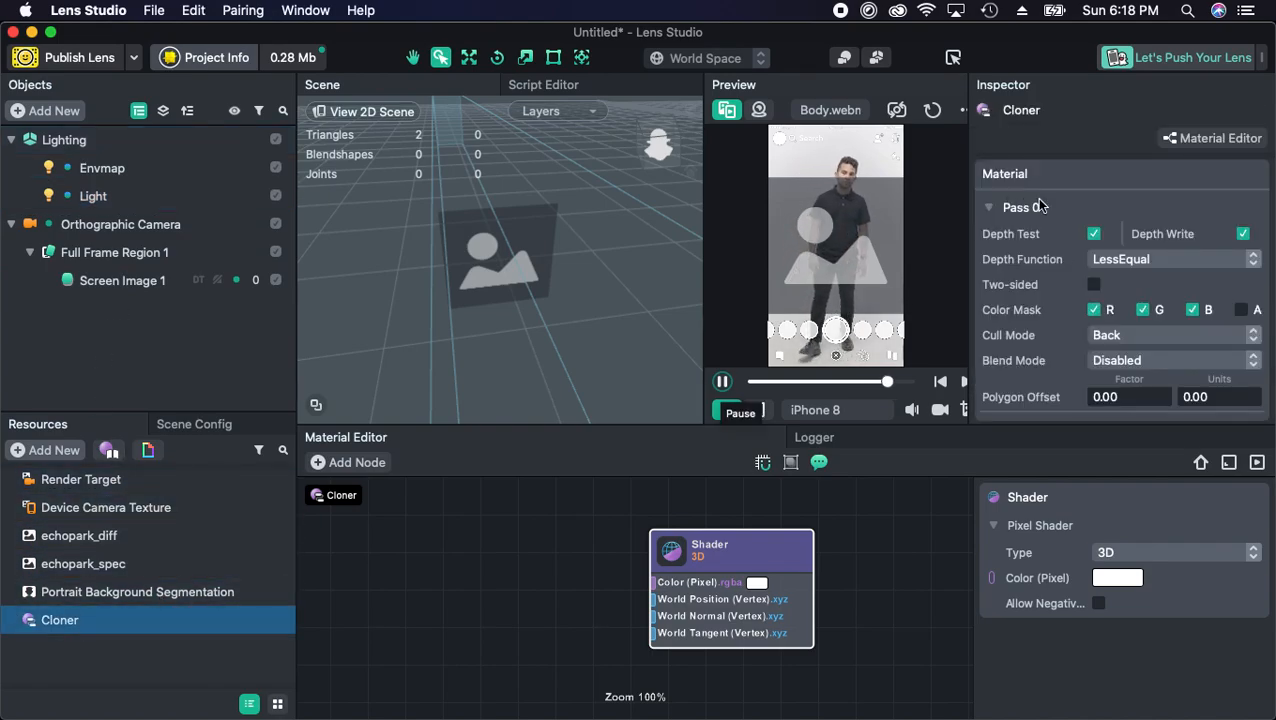
scroll(1059, 273, "down", 1)
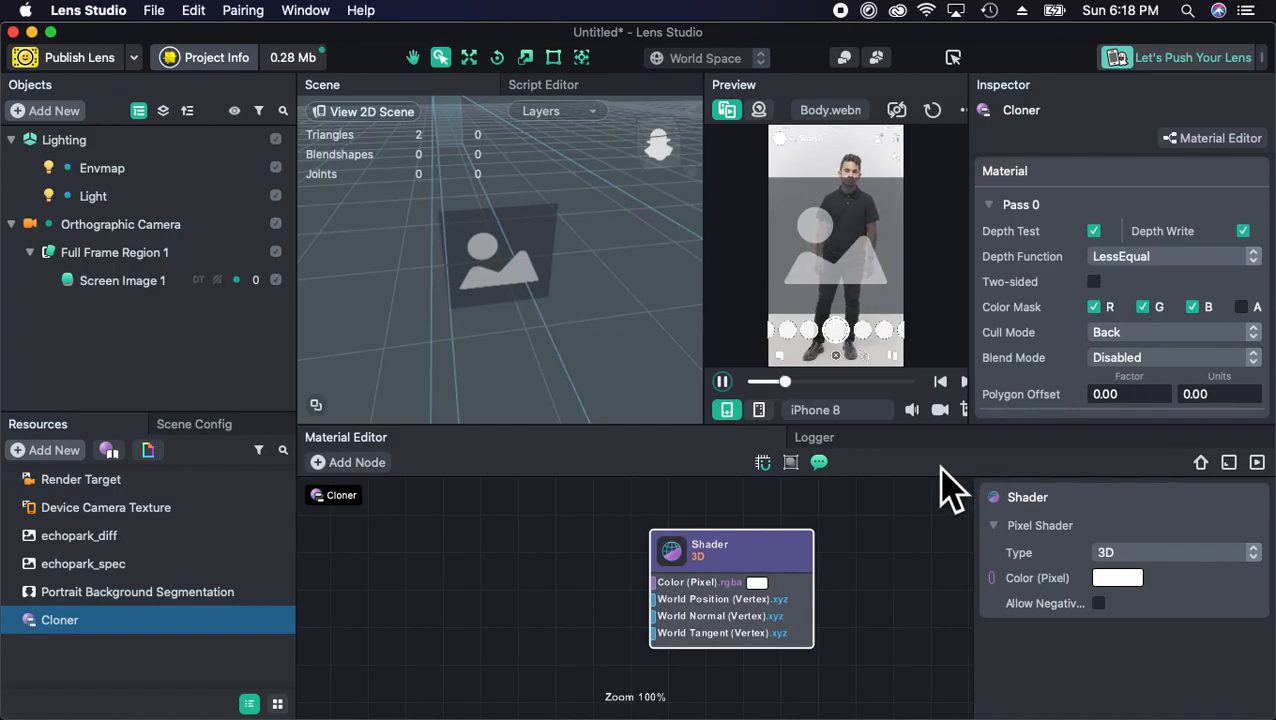
left_click(1168, 360)
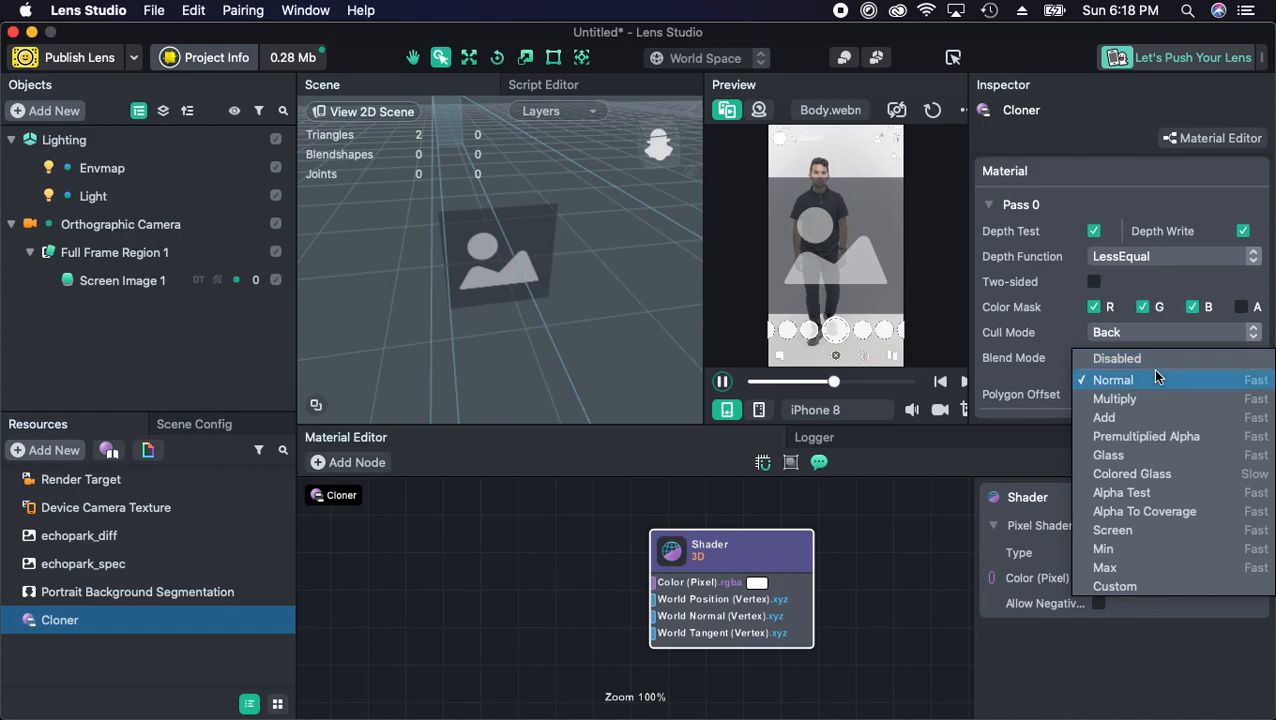
left_click(1152, 374)
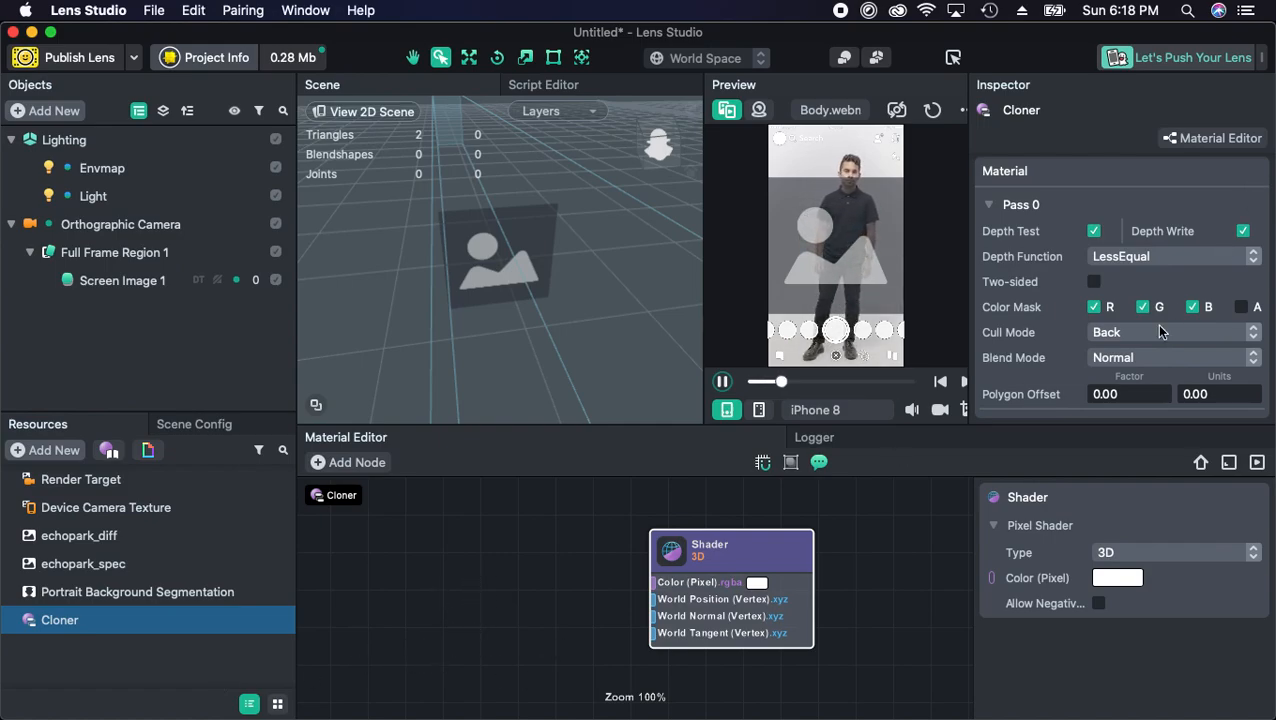
left_click(550, 629)
middle_click_drag(516, 612, 621, 612)
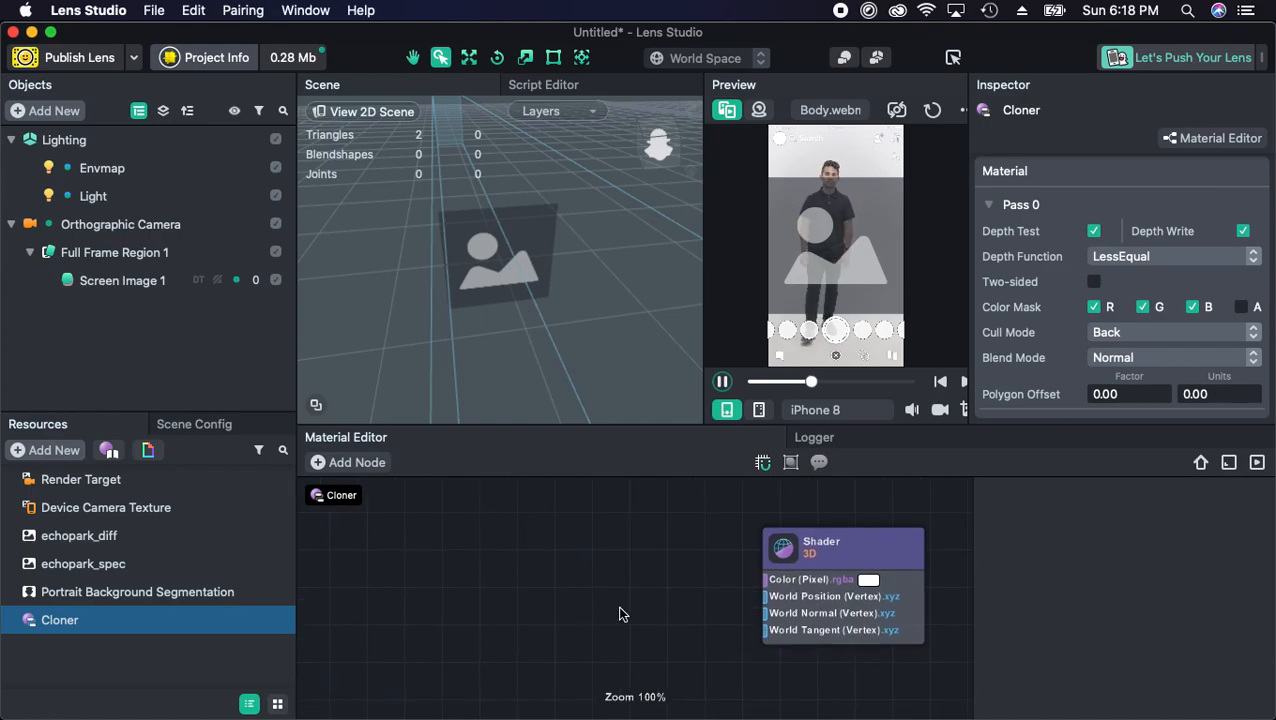
right_click(527, 586)
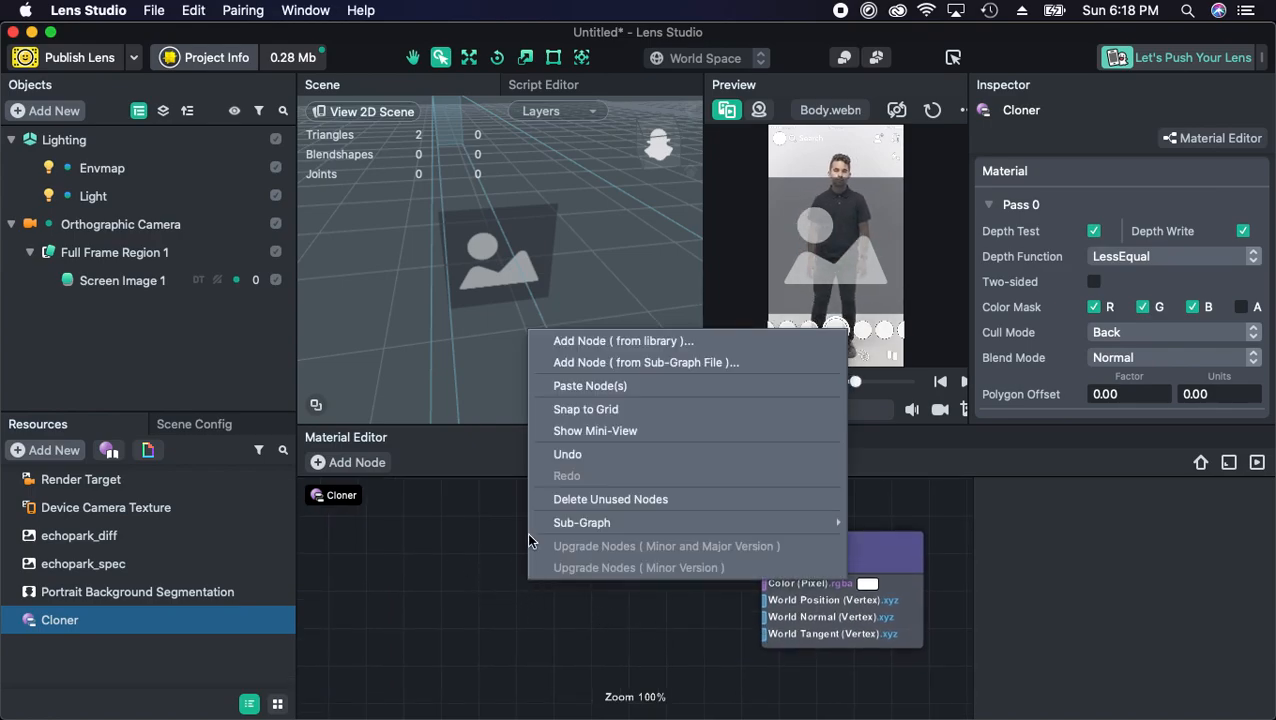
left_click(679, 343)
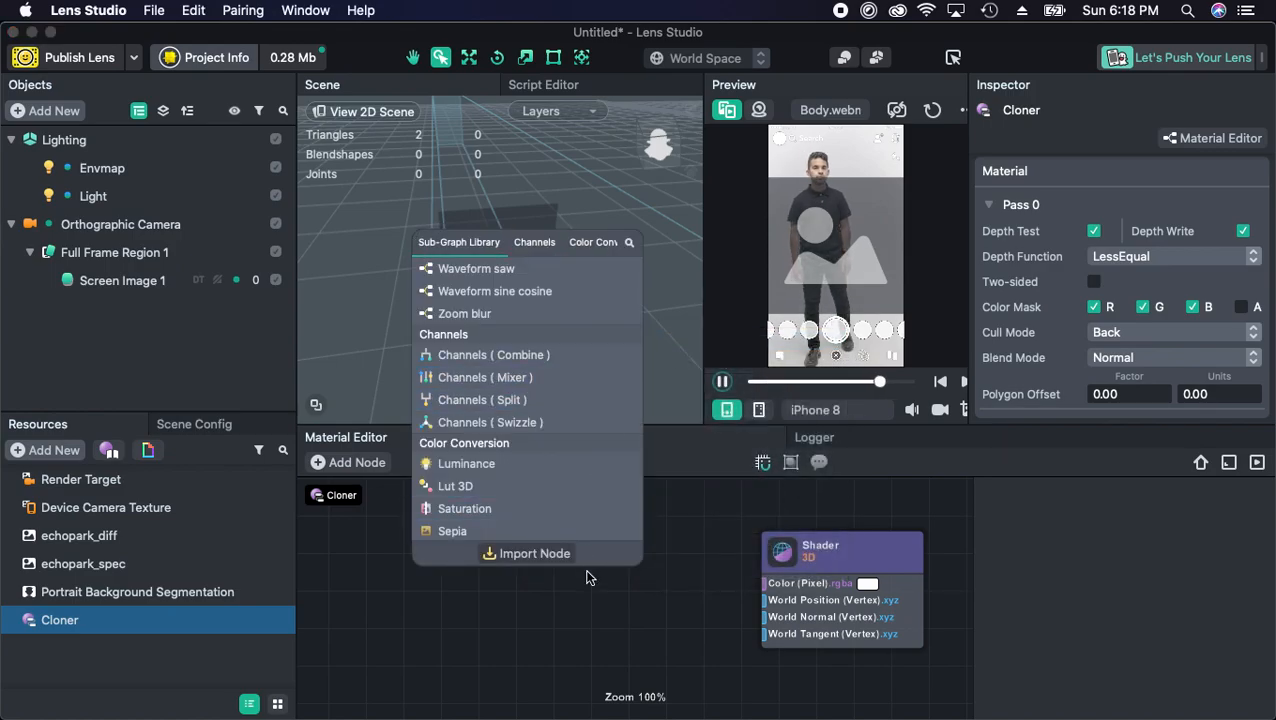
left_click(578, 617)
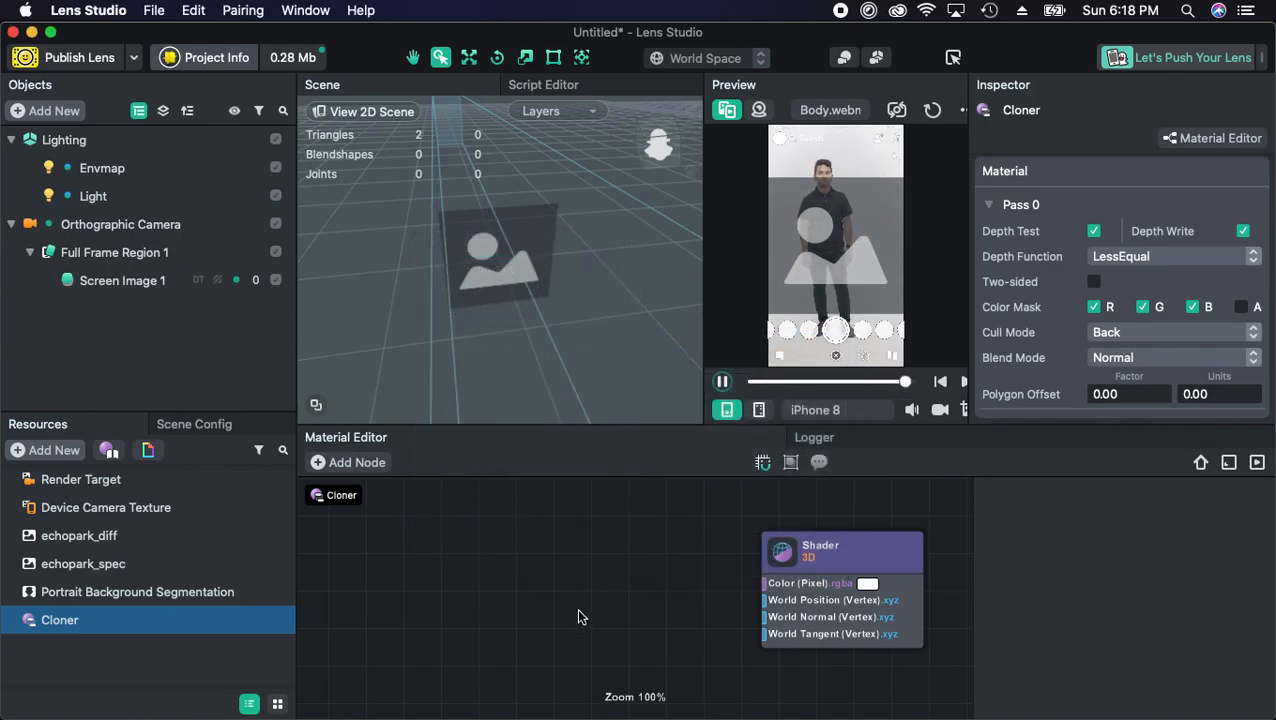
- Find the Texture 2D Parameter node with the search "tex", add it to the Cloner graph and place it left of the Shader node
double_click(578, 617)
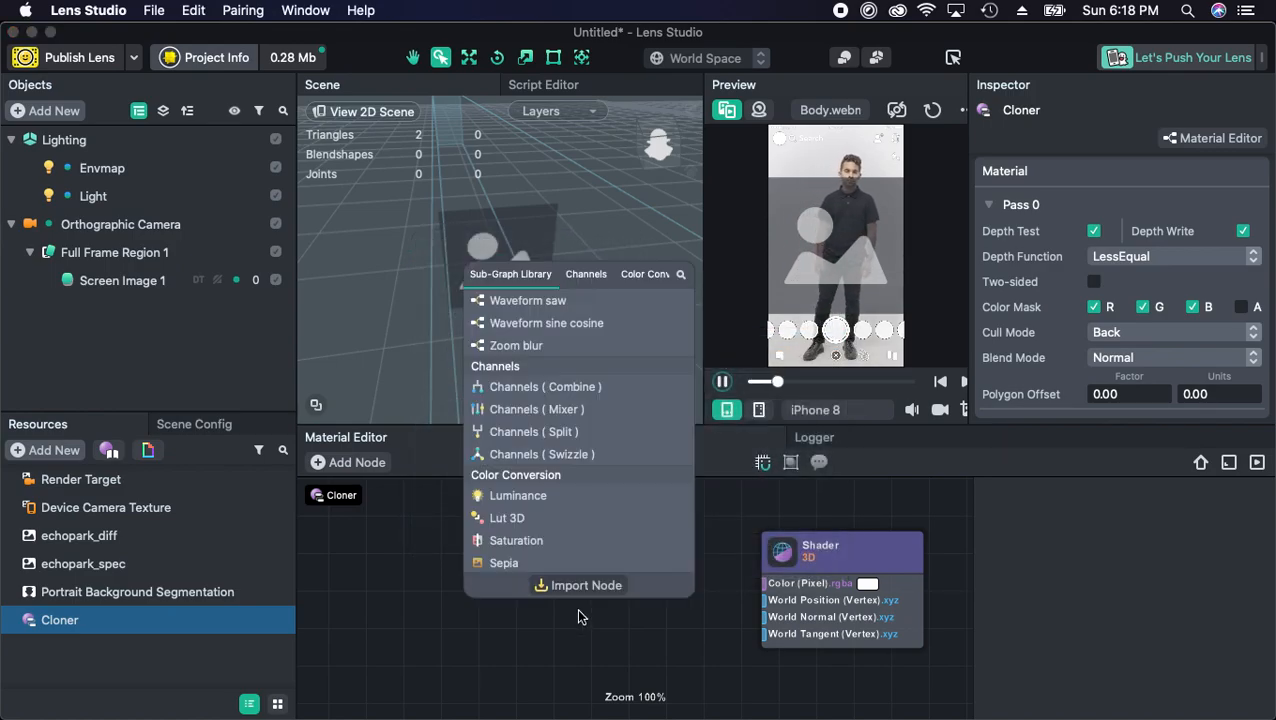
scroll(583, 540, "up", 10)
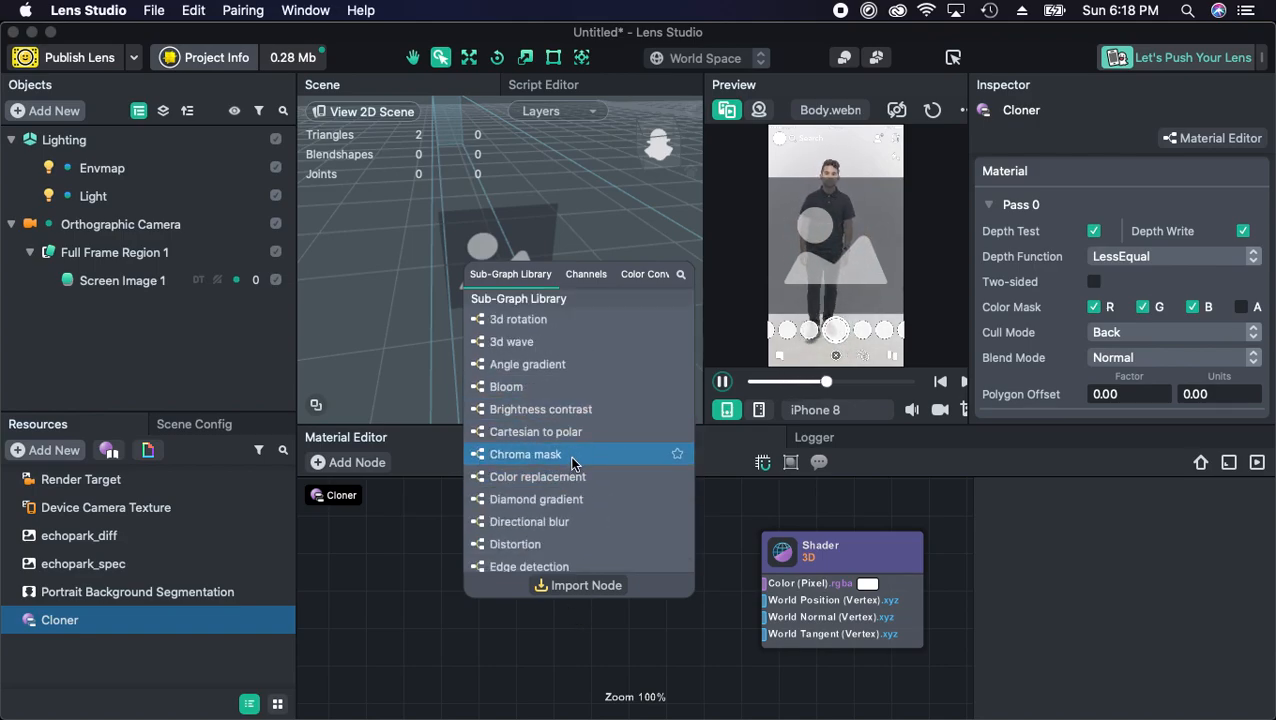
type("tex")
key("Down")
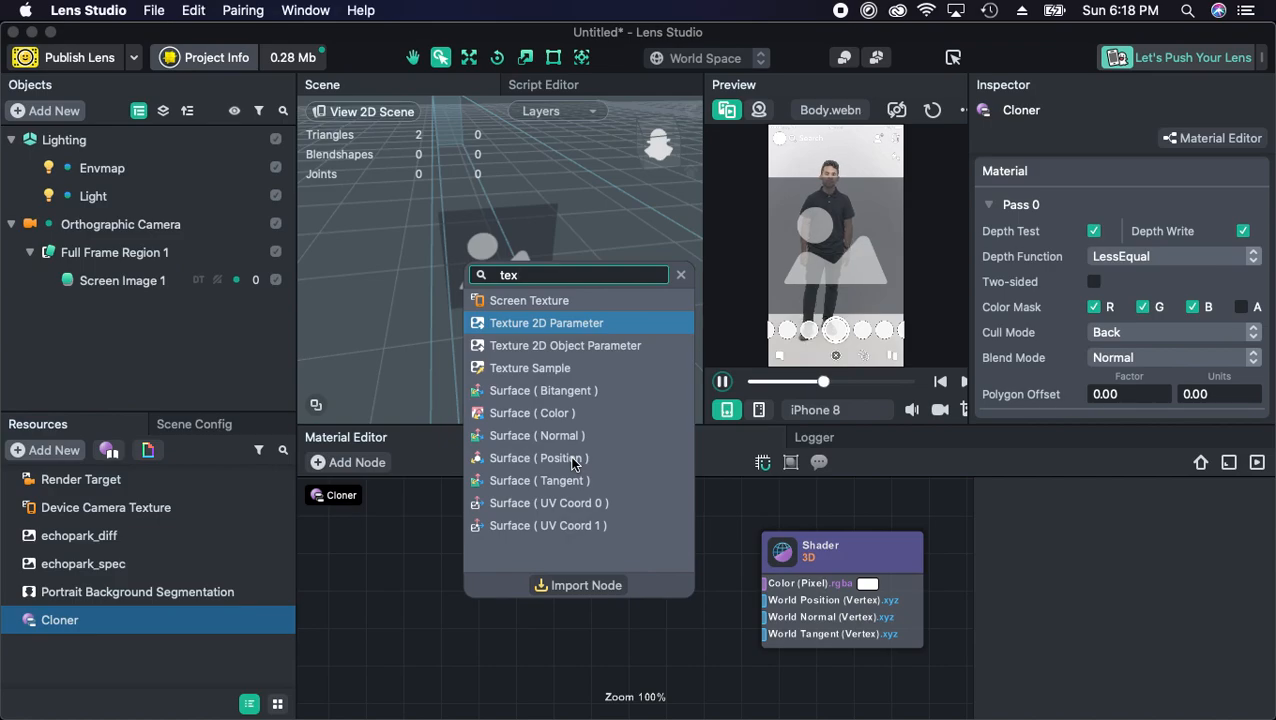
key("Return")
left_click_drag(688, 638, 541, 612)
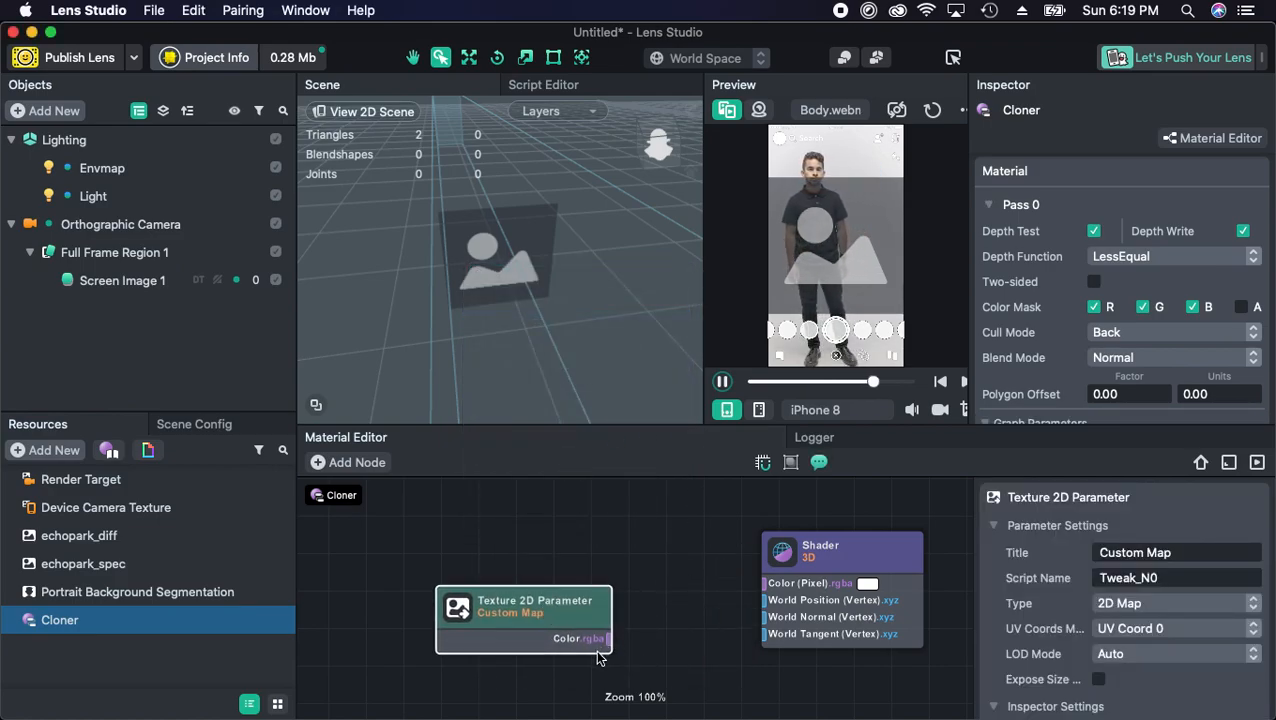
left_click_drag(595, 629, 592, 600)
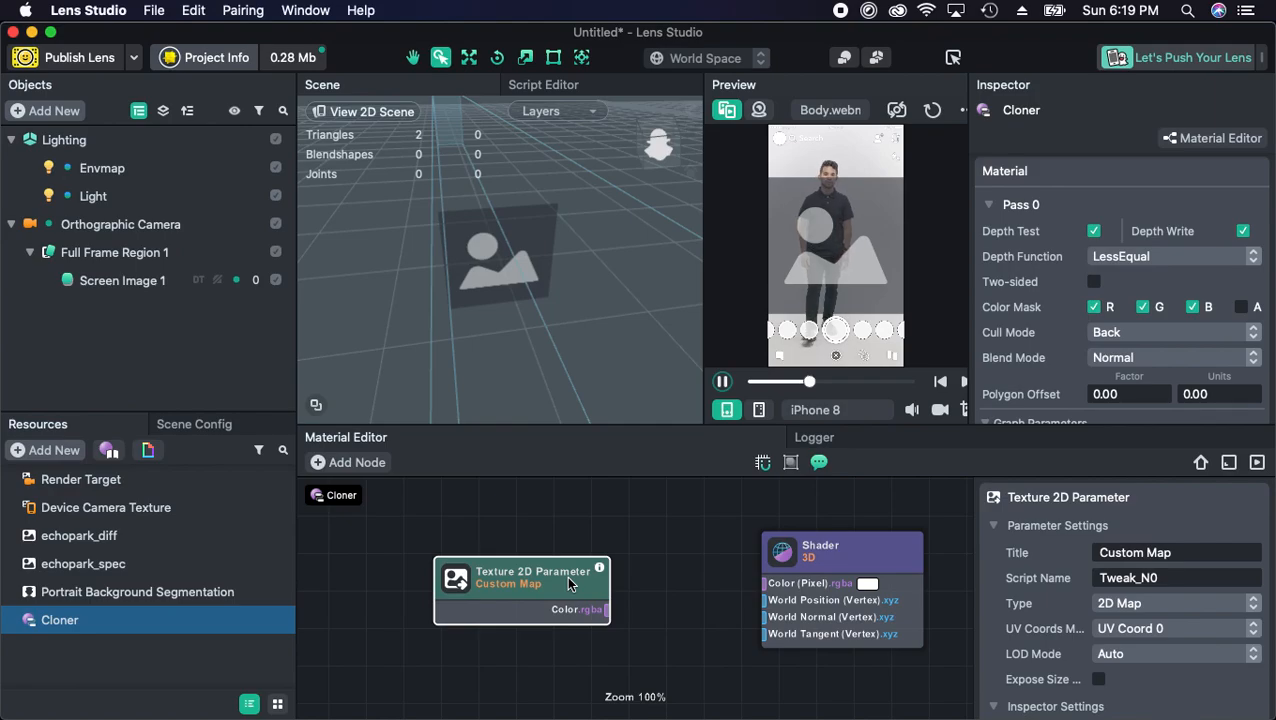
left_click_drag(568, 585, 576, 554)
- Rename the Texture 2D Parameter node's title to Main Texture
left_click(1166, 552)
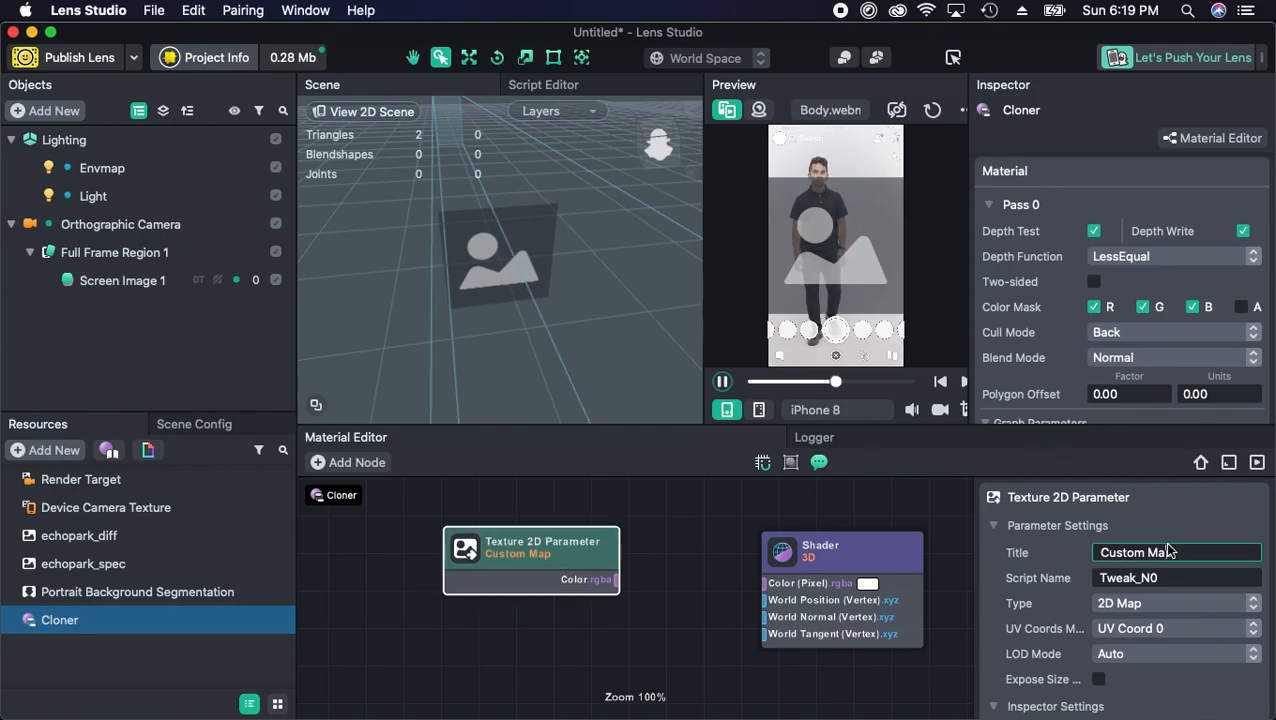
left_click_drag(1168, 552, 1060, 566)
type("Main aTe")
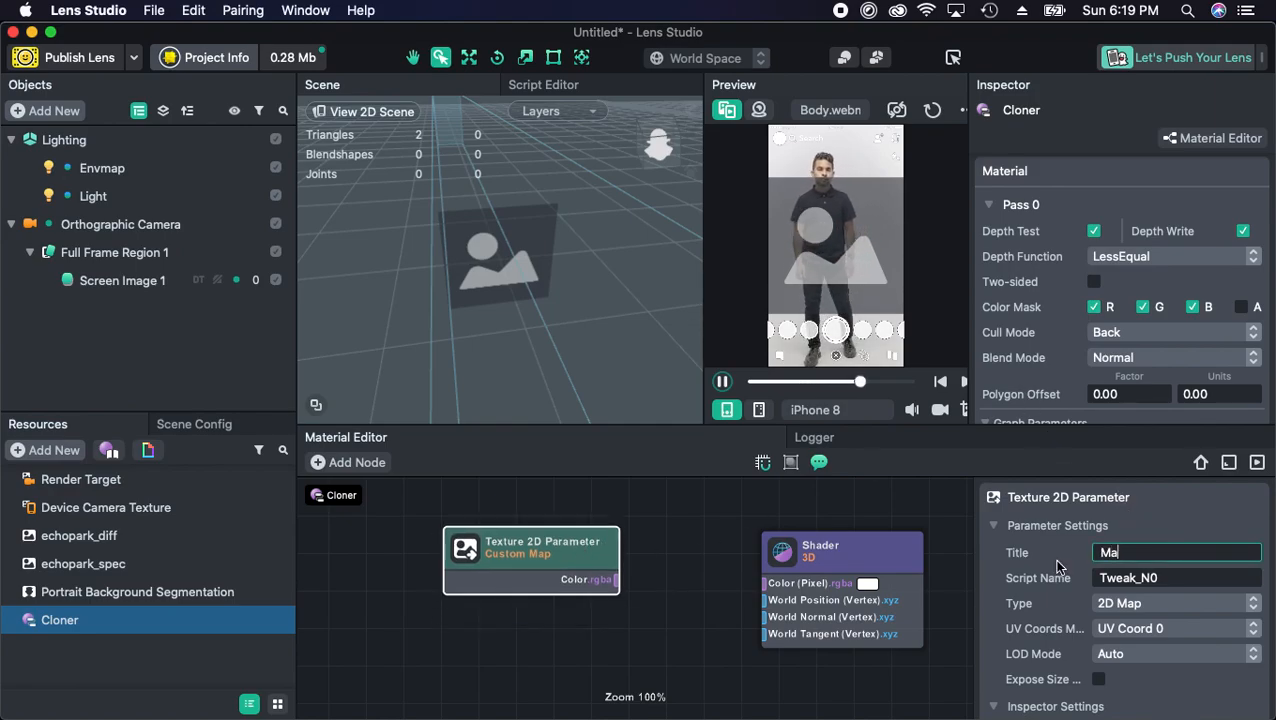
key("BackSpace")
key("BackSpace")
key("BackSpace")
type("t")
key("BackSpace")
type("Texture")
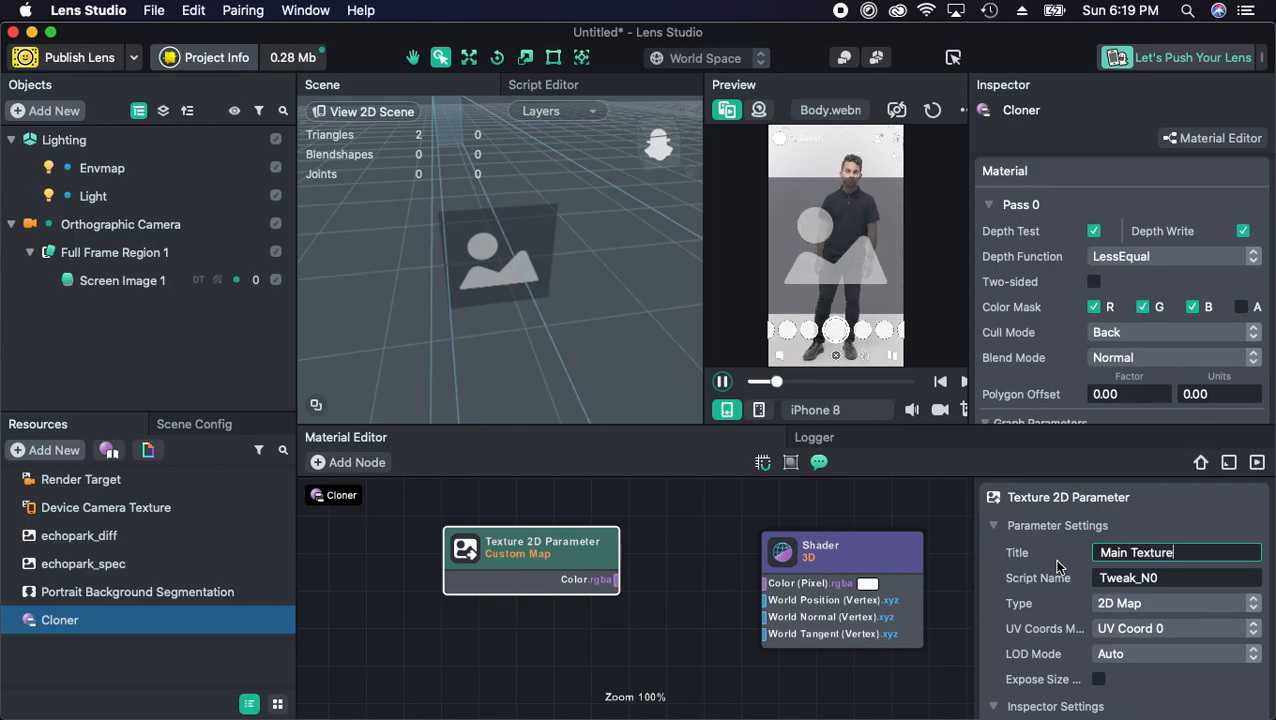
key("Return")
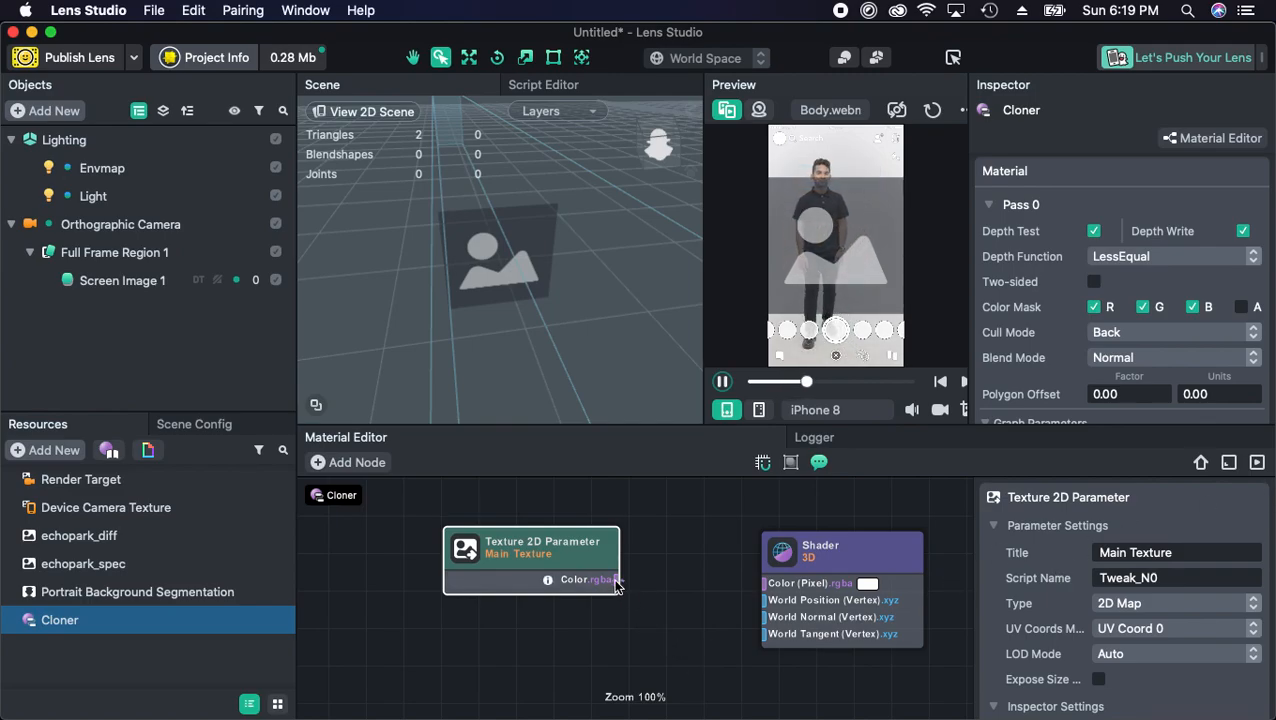
- Connect the Main Texture color output to the Shader's Color (Pixel) input, check the material's graph parameters and disconnect it again
scroll(1066, 253, "down", 1)
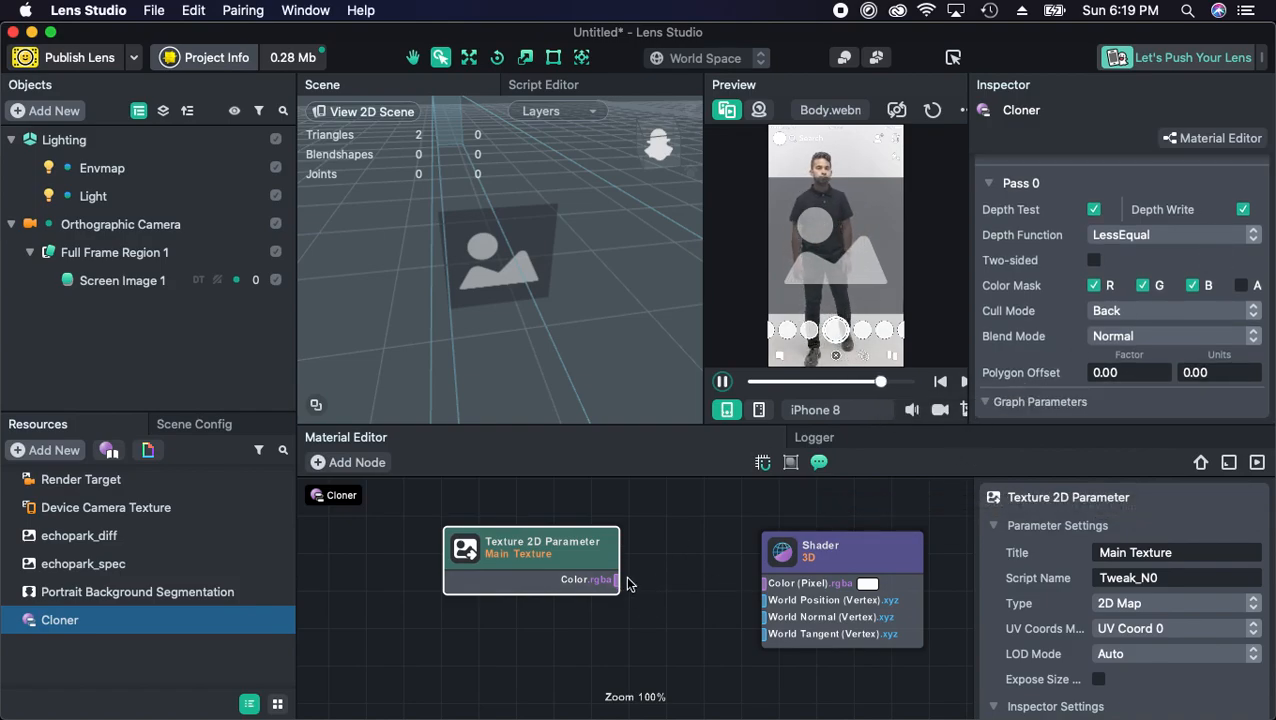
left_click_drag(617, 579, 768, 583)
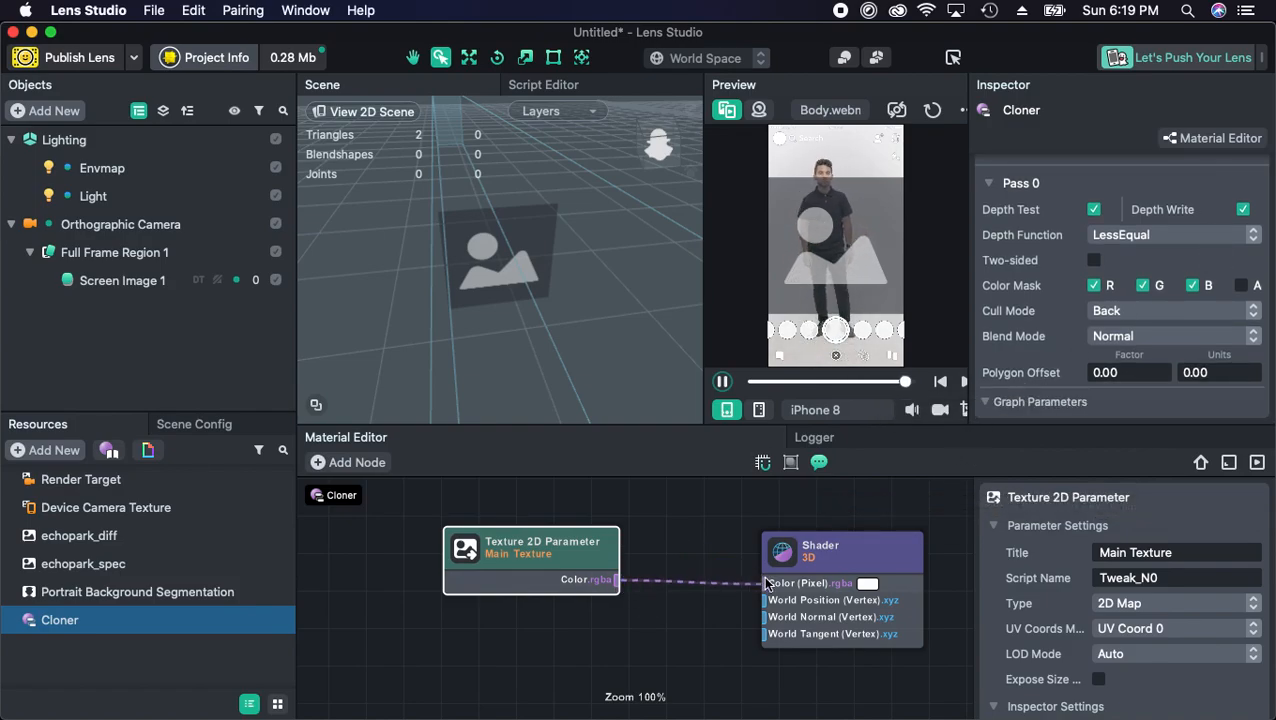
scroll(1140, 351, "down", 1)
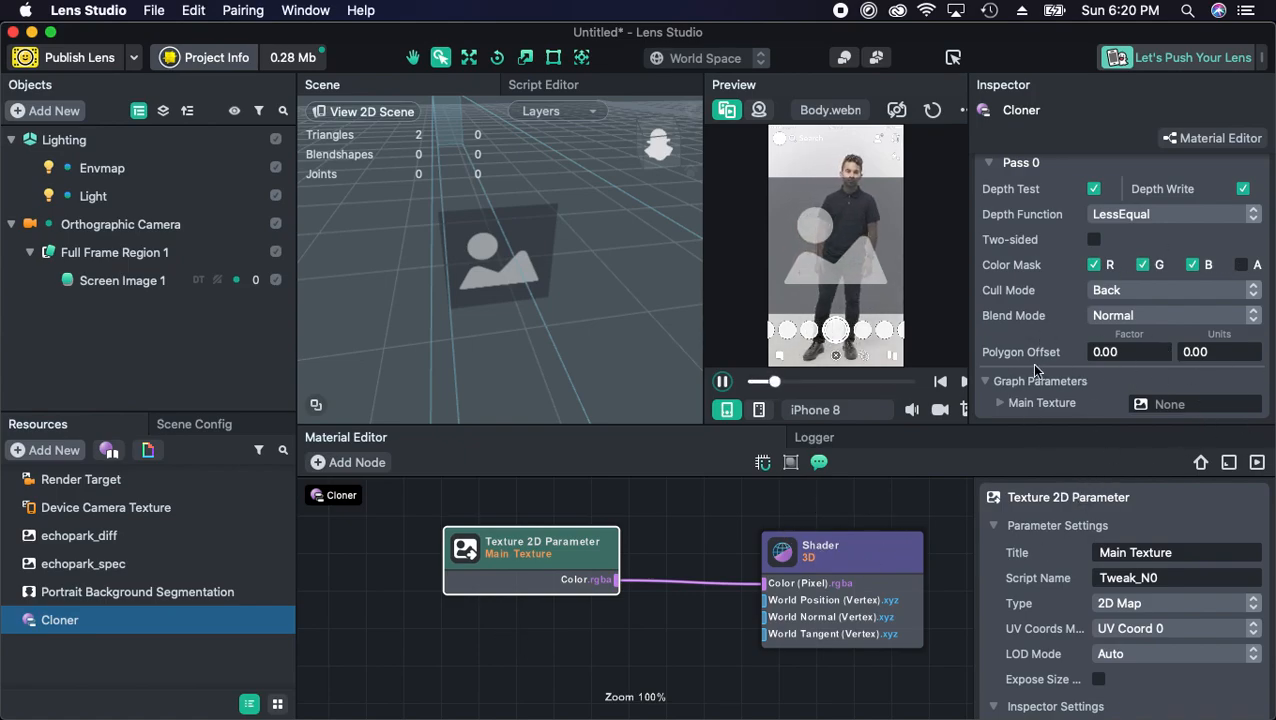
left_click_drag(764, 583, 610, 580)
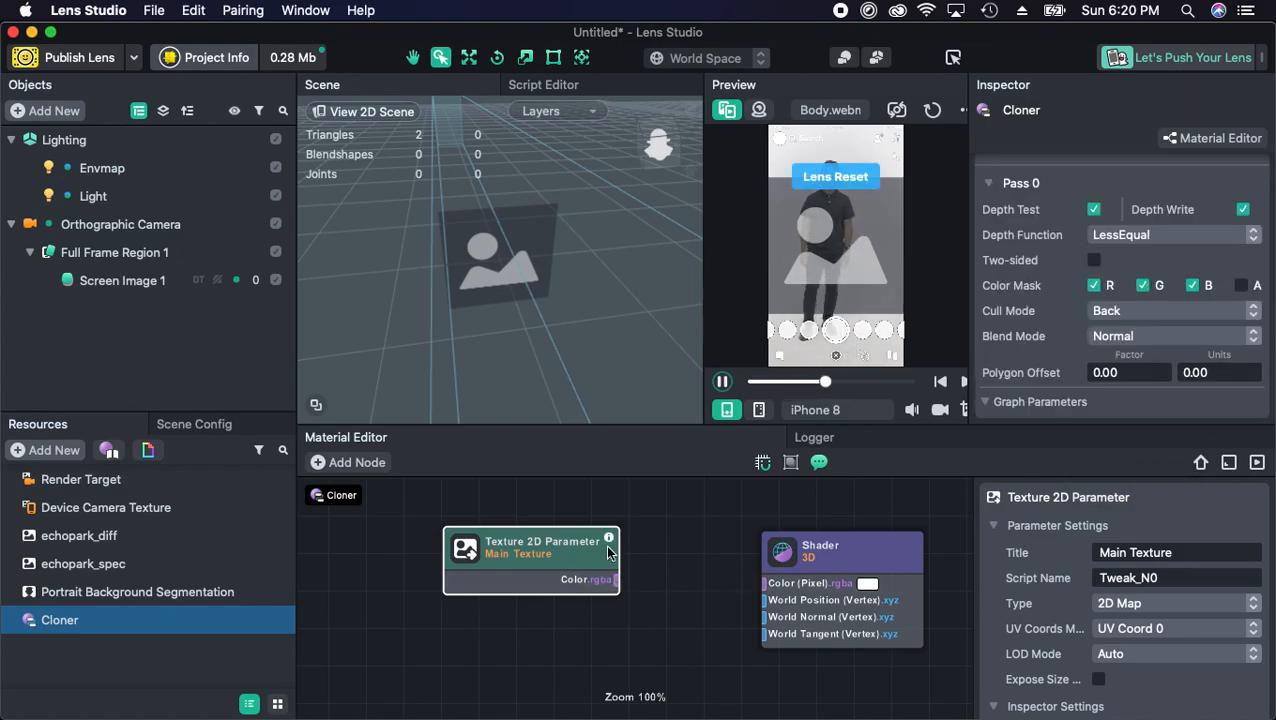
- Duplicate the Main Texture node, place the copy below the original and title it Alpha Texture
key("super+d")
left_click_drag(700, 562, 535, 613)
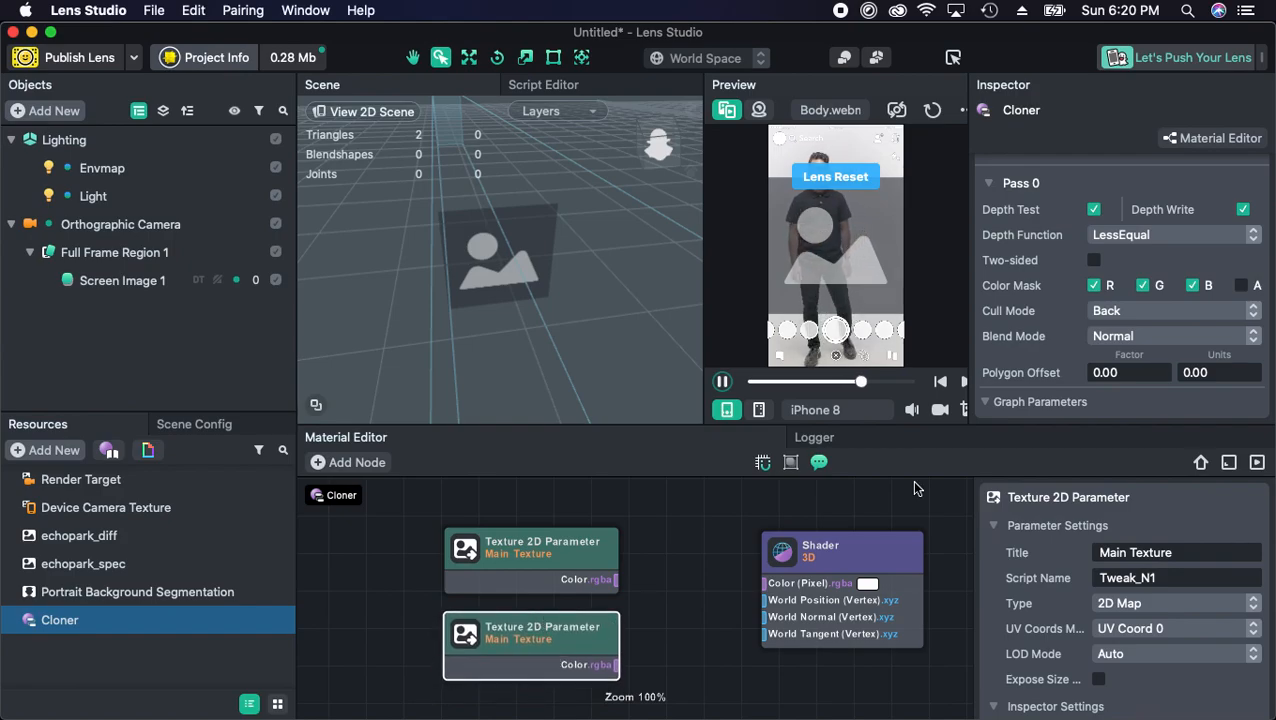
double_click(1126, 557)
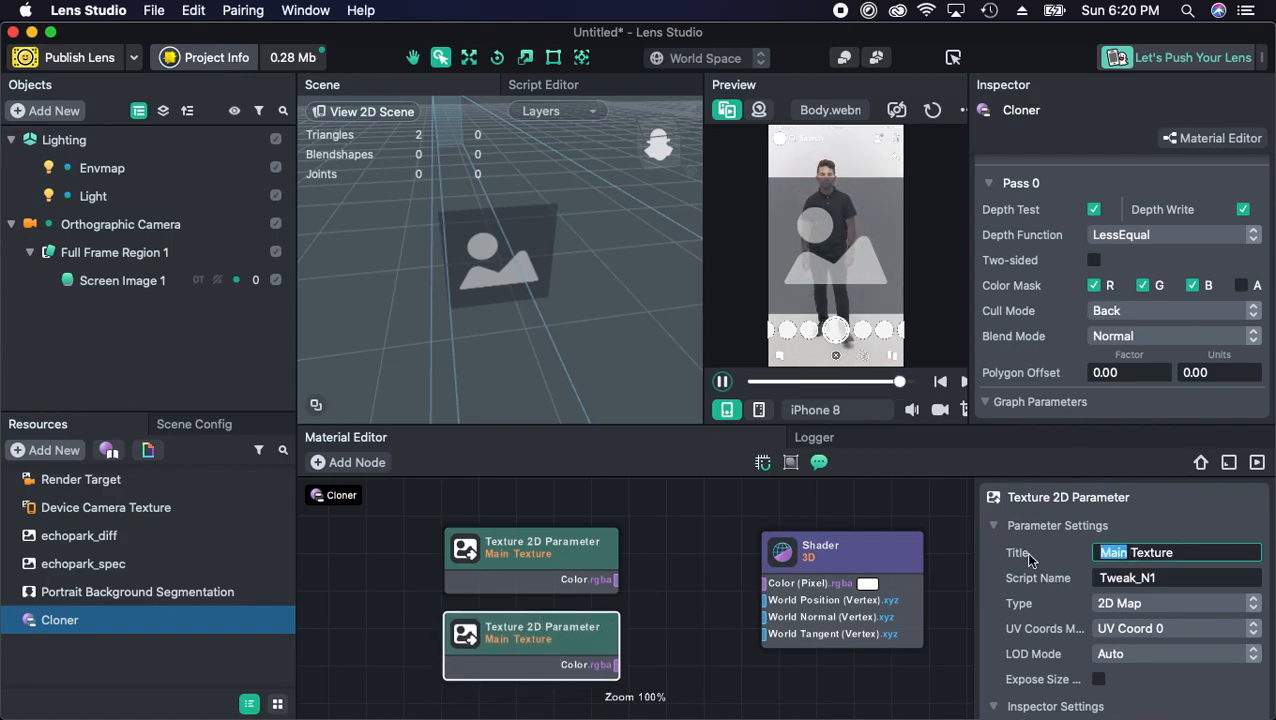
type("Alph")
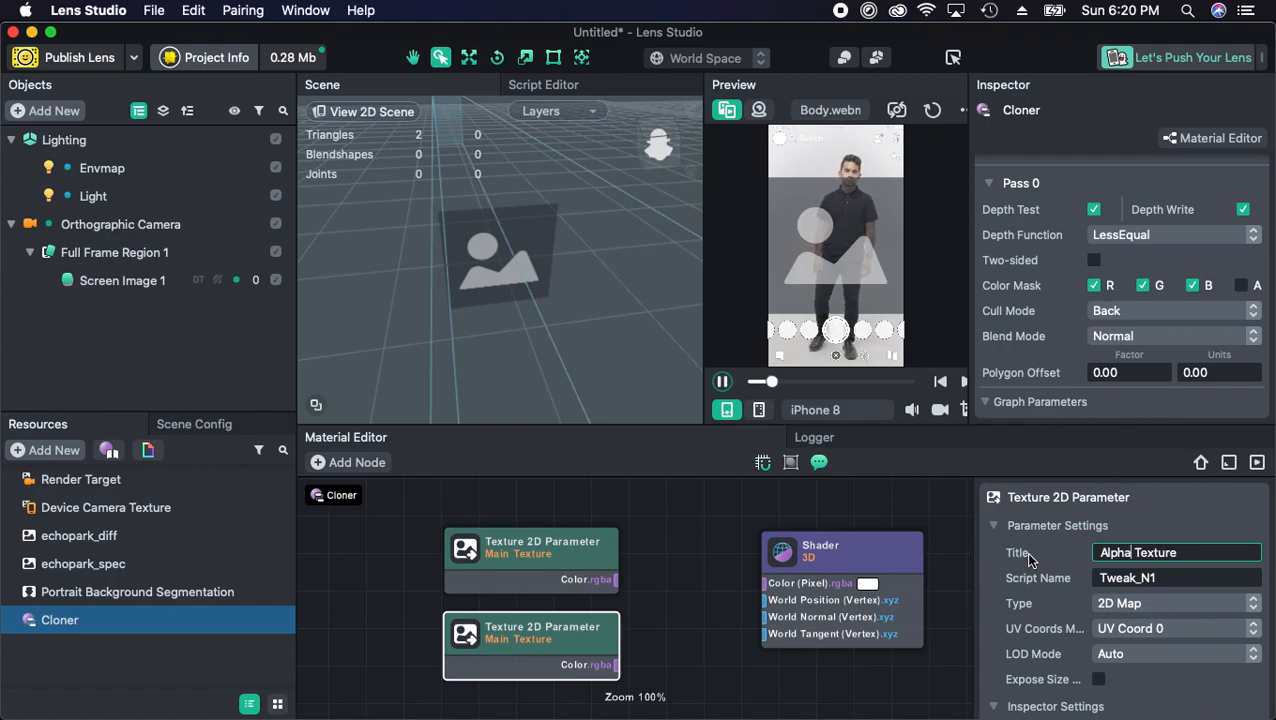
left_click(714, 633)
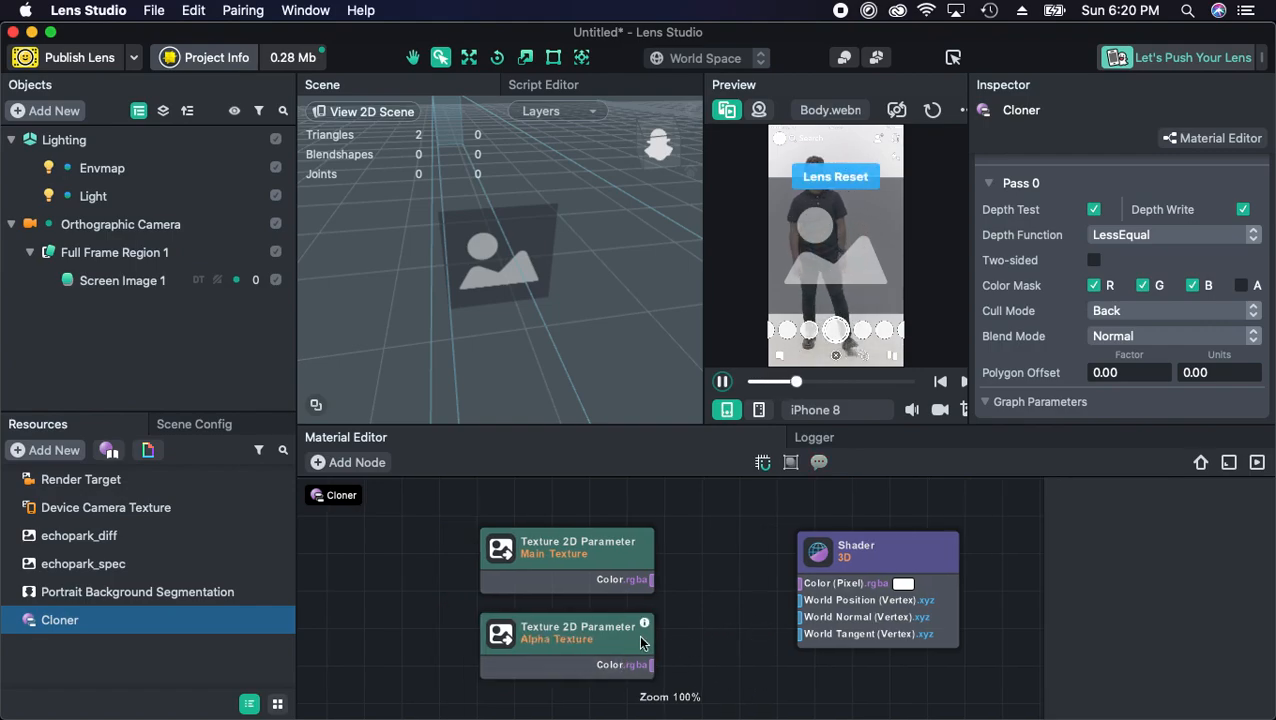
- Add a Channels (Combine) node fed by the Main Texture color output, and move the Shader node aside to make room
left_click_drag(678, 594, 710, 594)
left_click(681, 607)
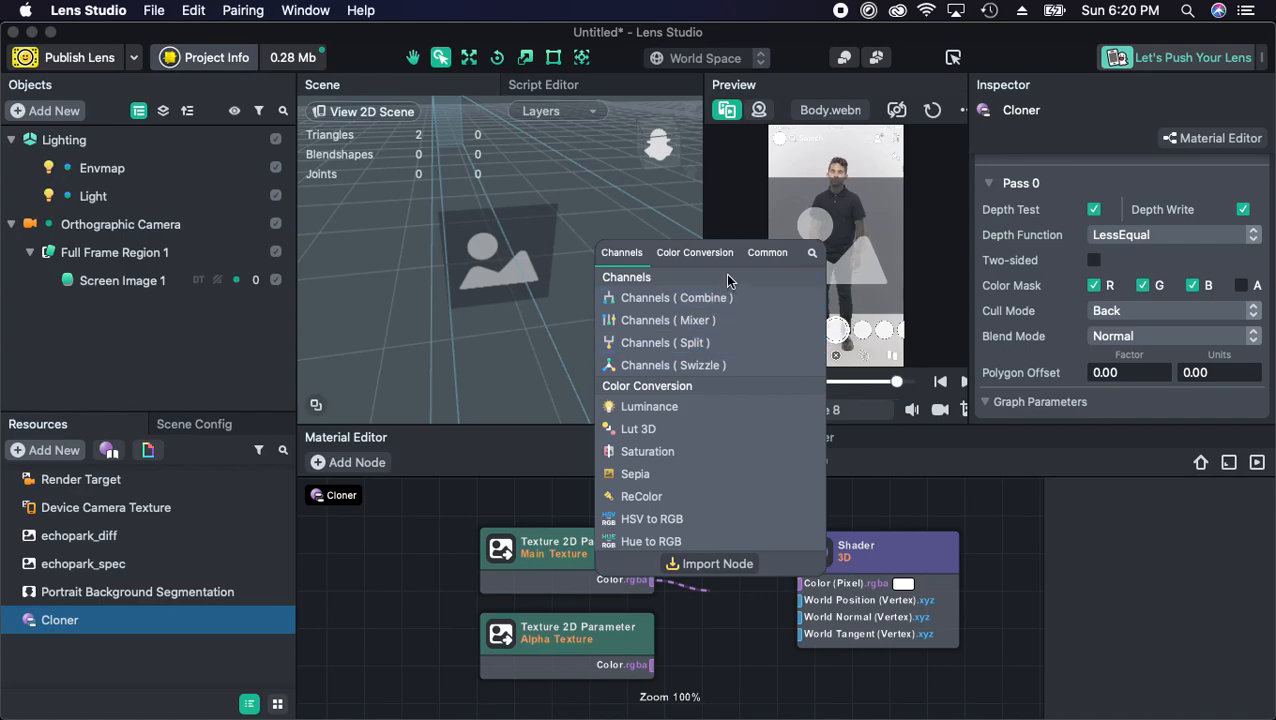
left_click(680, 297)
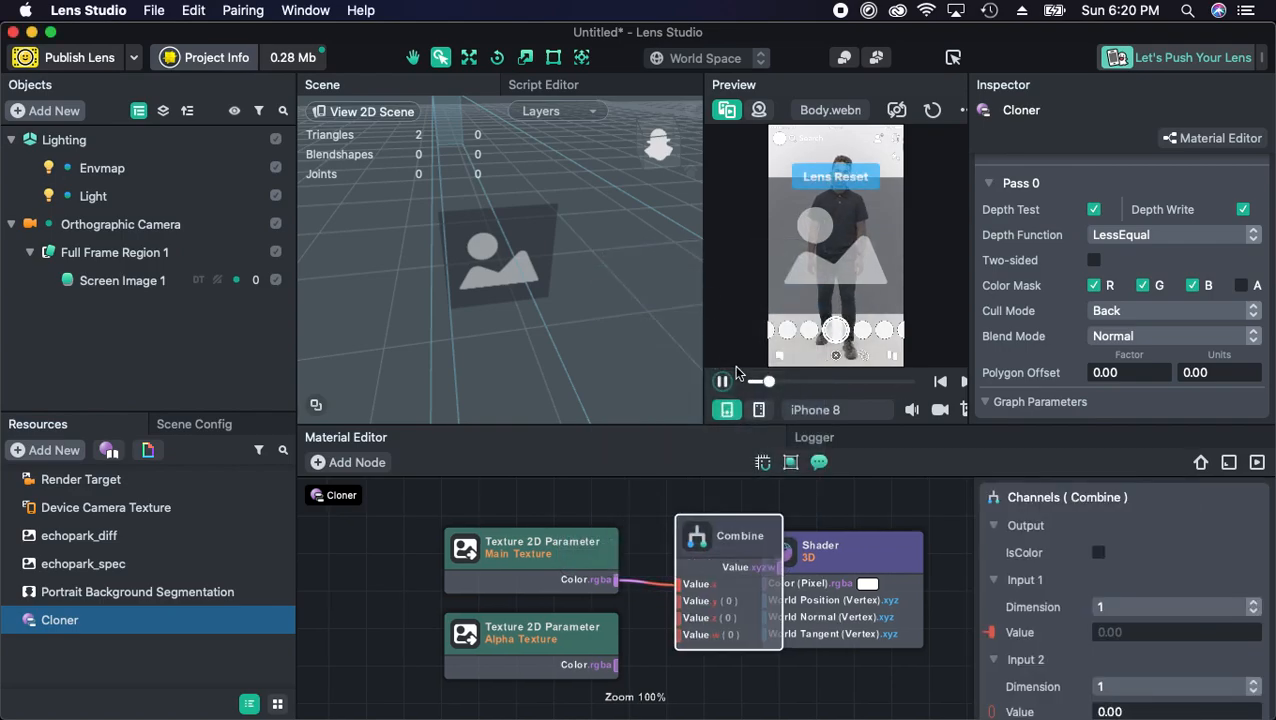
left_click(893, 535)
left_click_drag(893, 535, 954, 522)
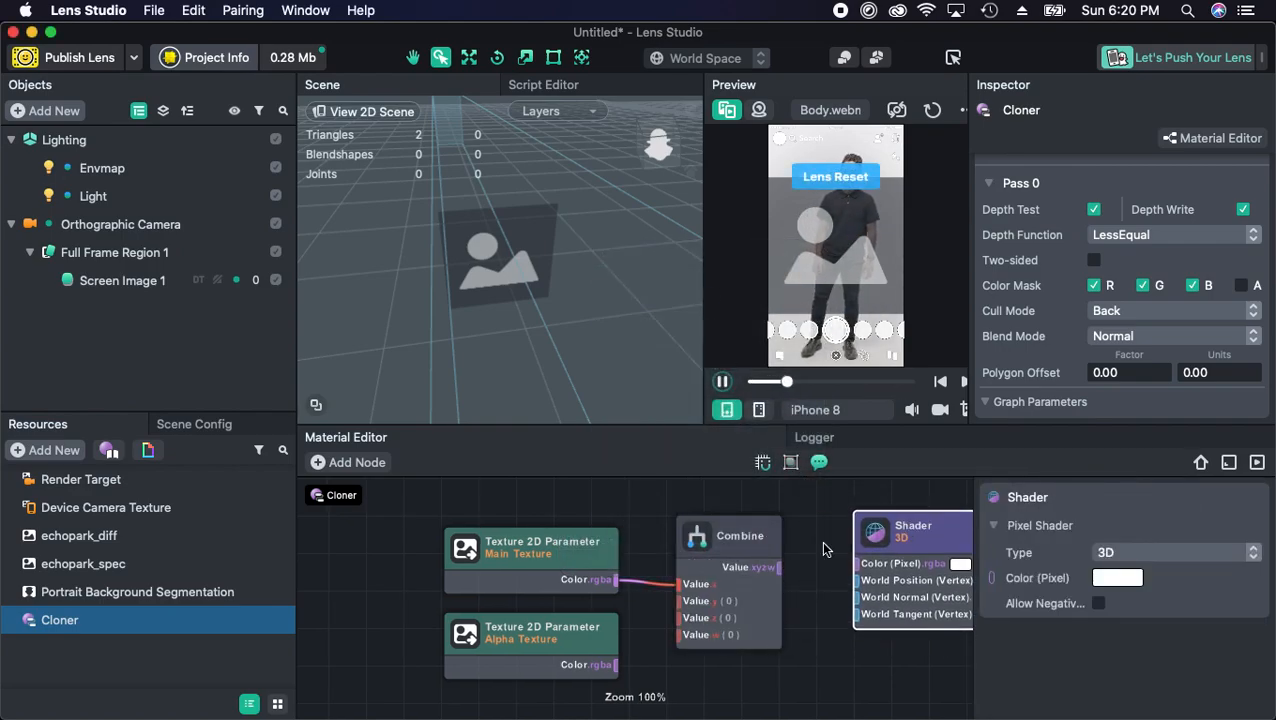
- Enable IsColor on the Combine node's output and set its Input 1 dimension to 3
left_click(767, 553)
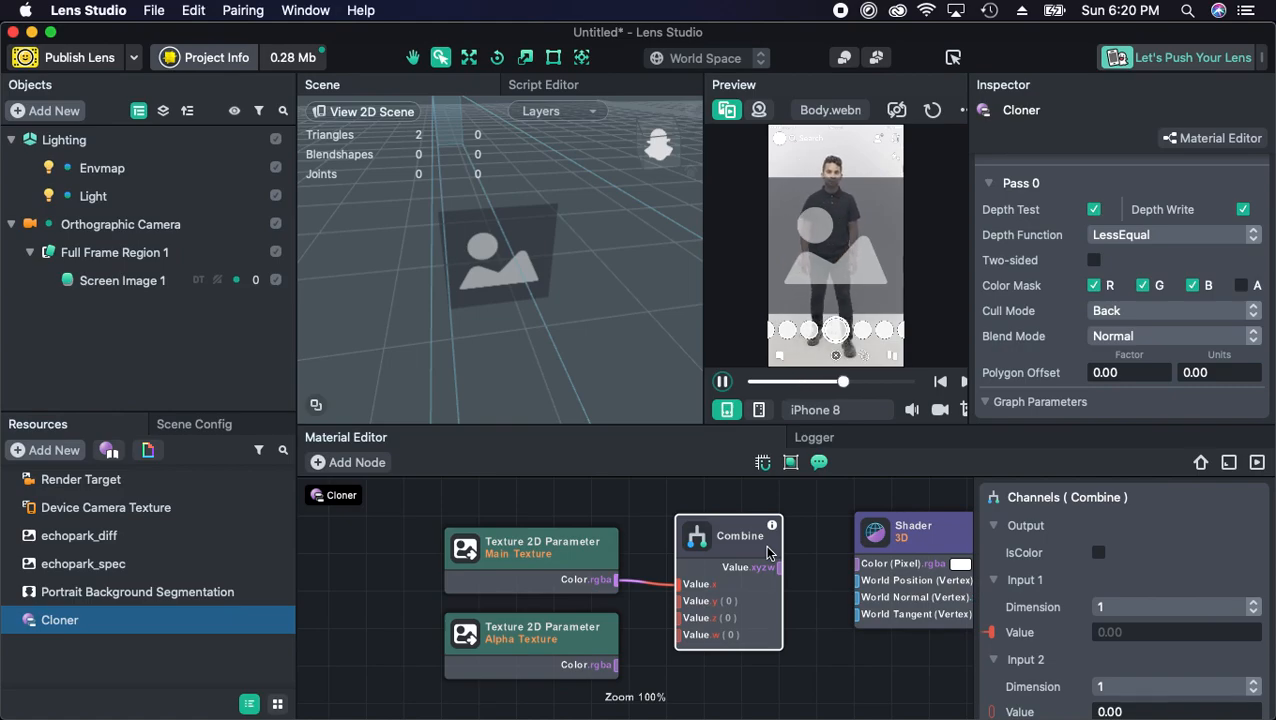
left_click(518, 543)
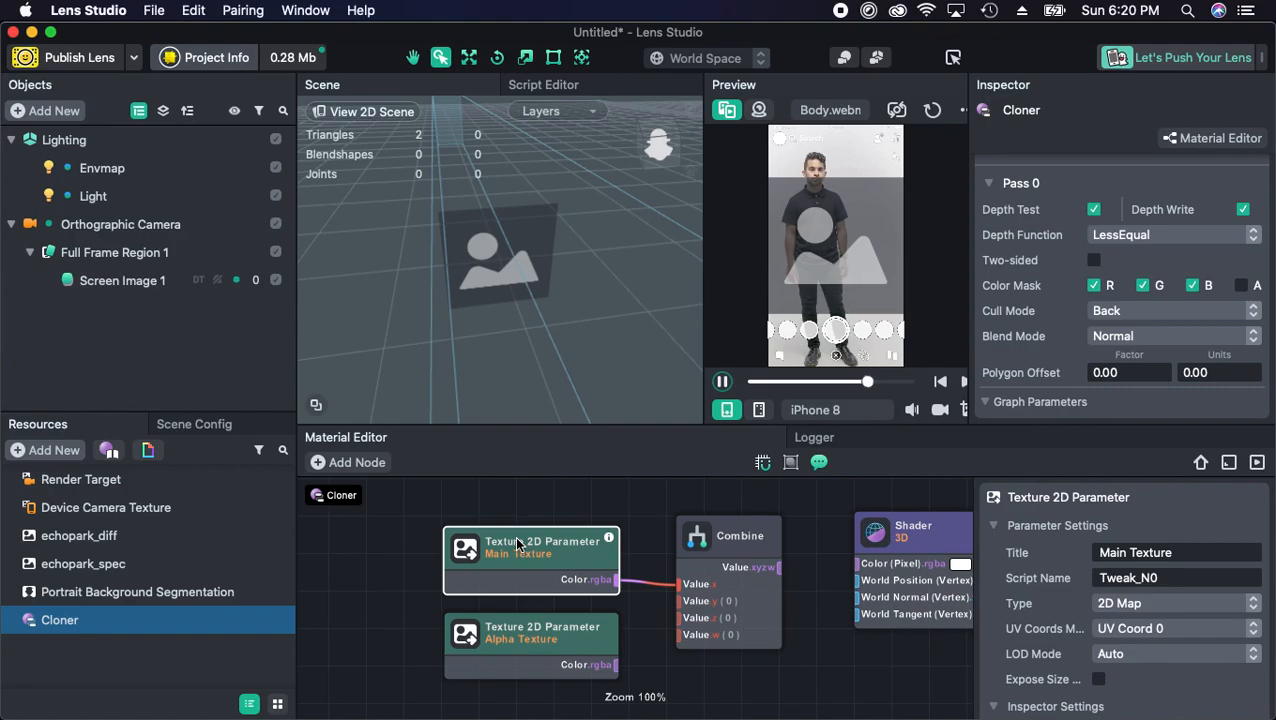
left_click(522, 641)
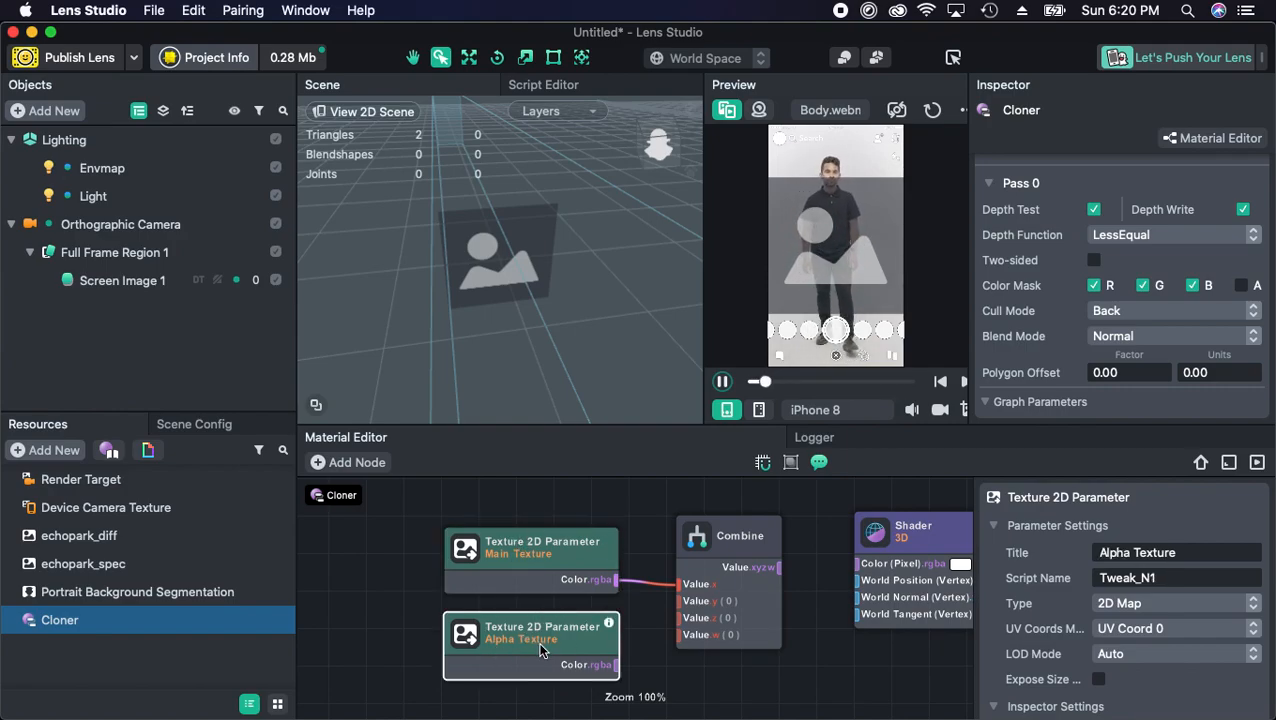
left_click(722, 550)
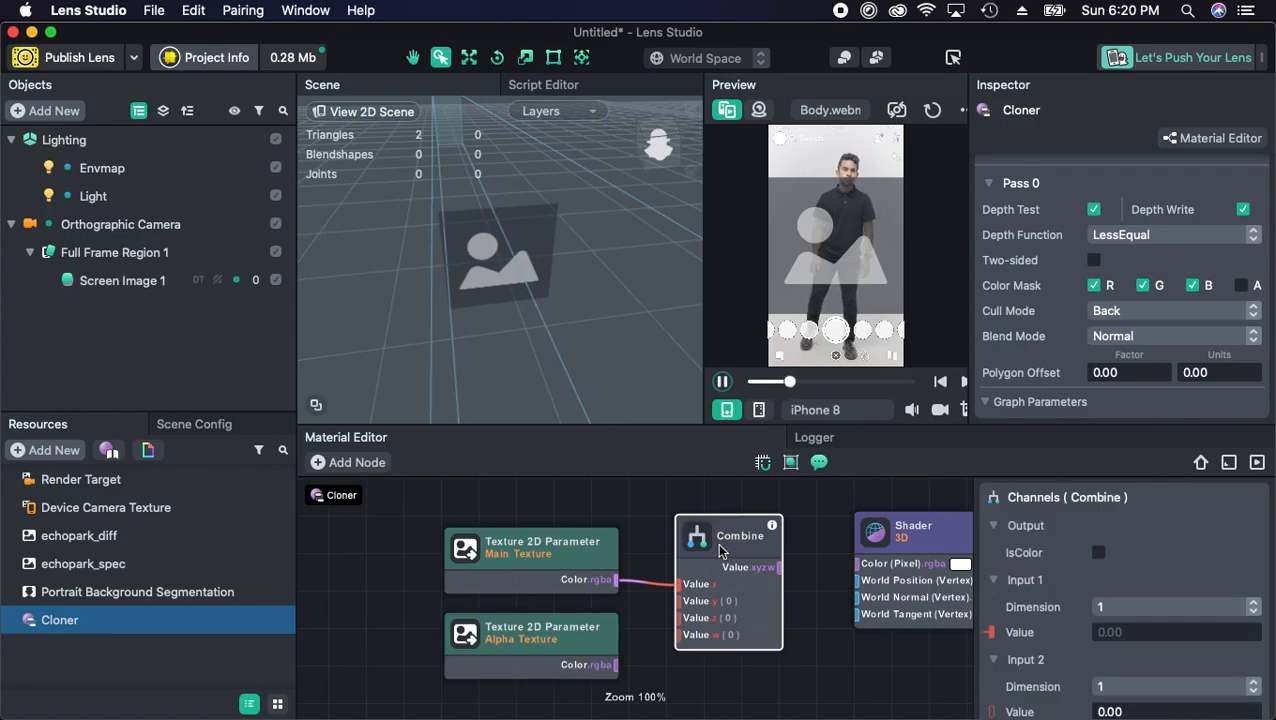
scroll(1035, 525, "down", 5)
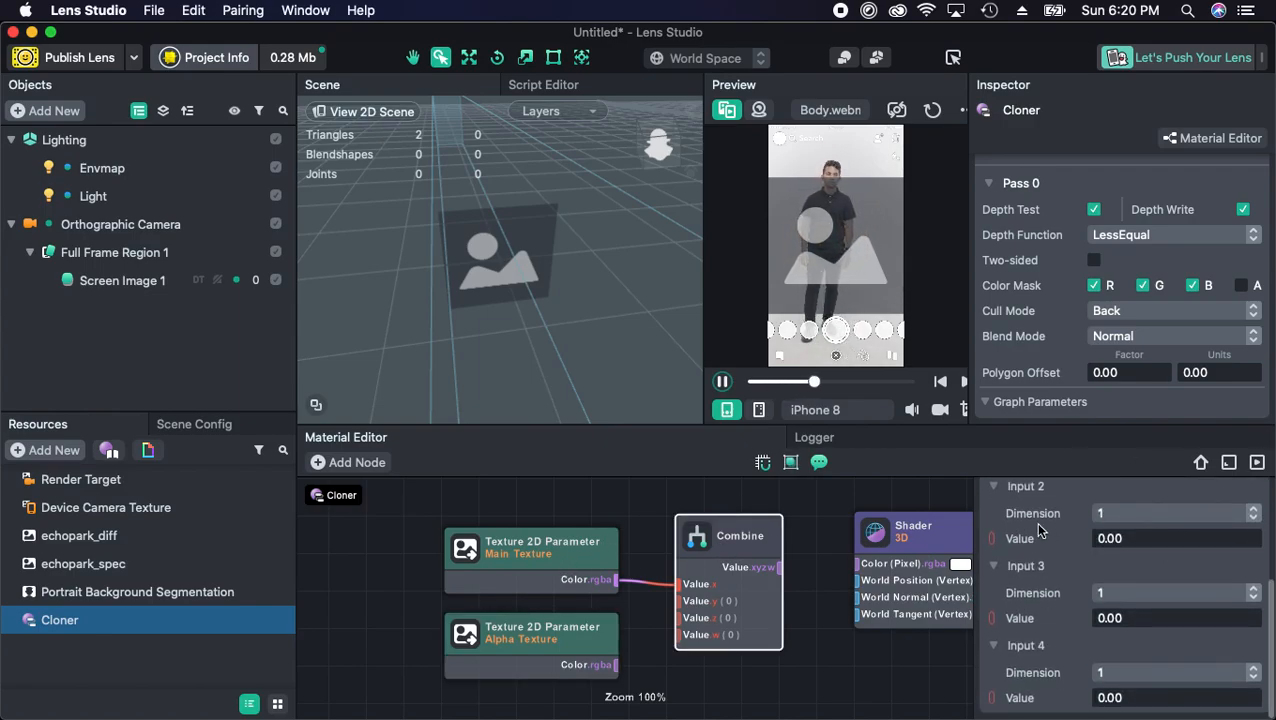
scroll(1034, 541, "up", 5)
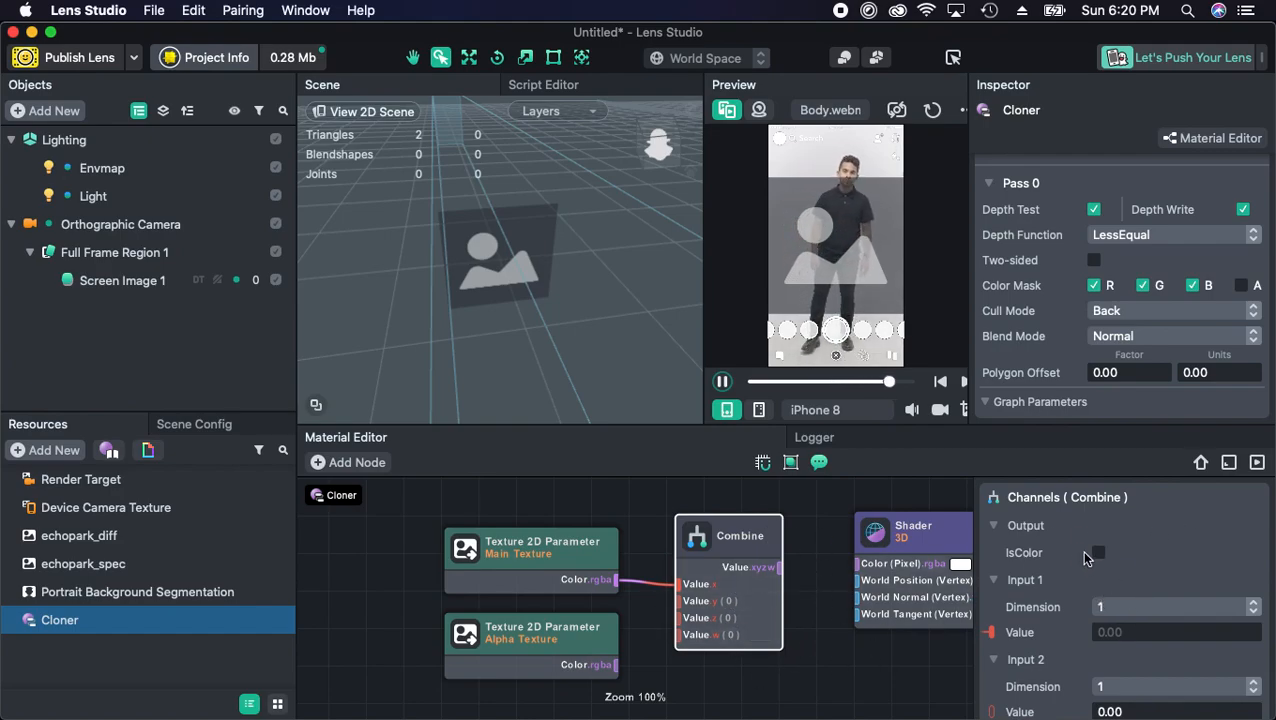
left_click(1098, 553)
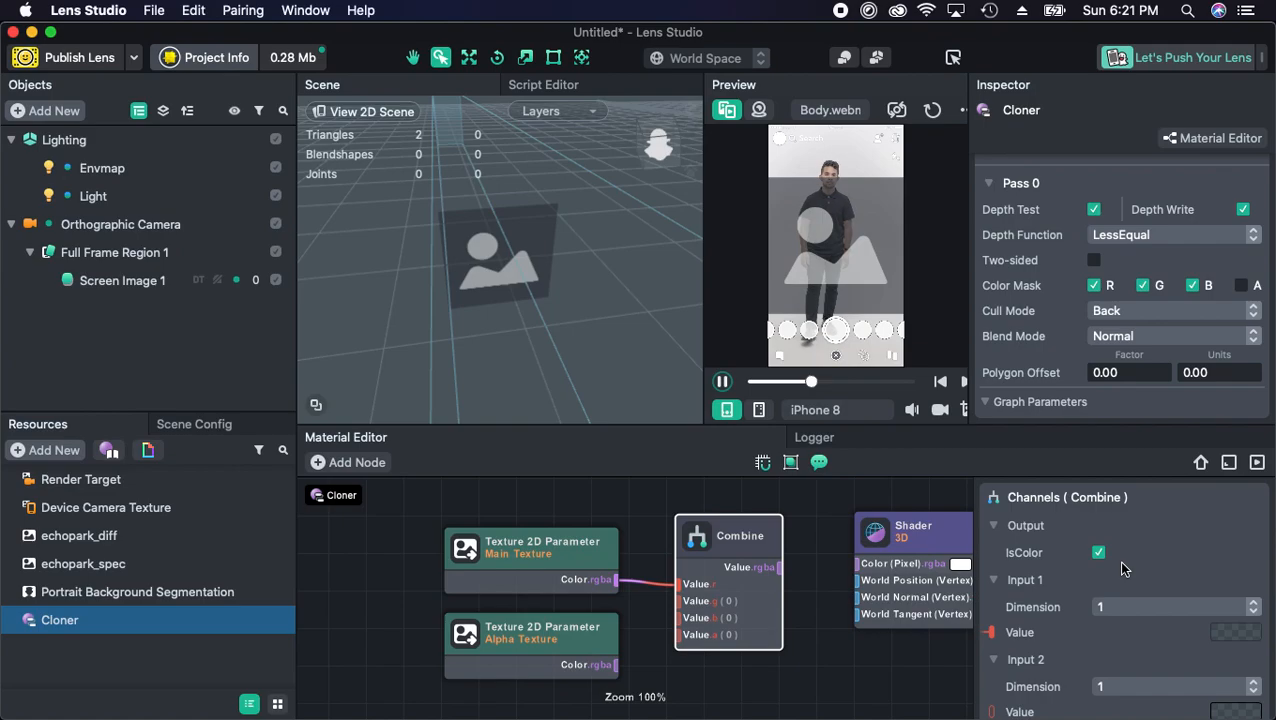
left_click(1141, 606)
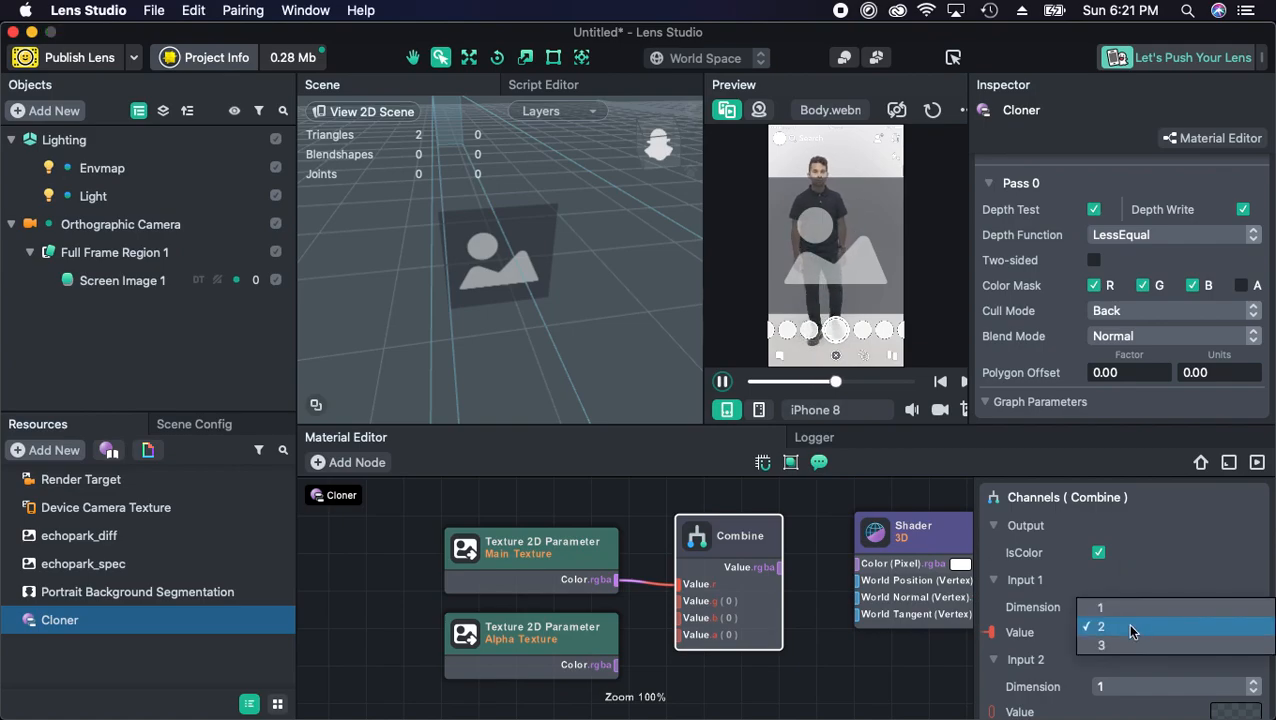
left_click(1124, 646)
left_click(1142, 643)
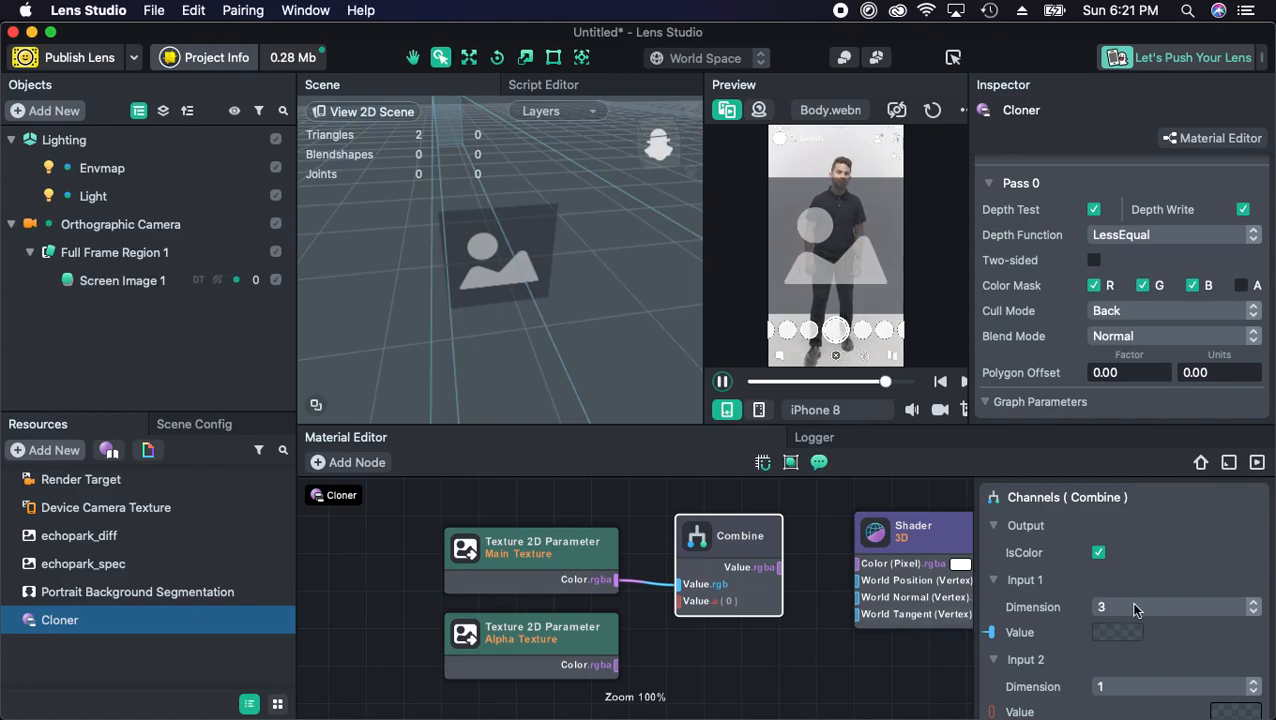
- Connect the Alpha Texture color to the Combine node's Value.a input and the Combine output to the Shader's Color (Pixel)
scroll(1133, 608, "down", 1)
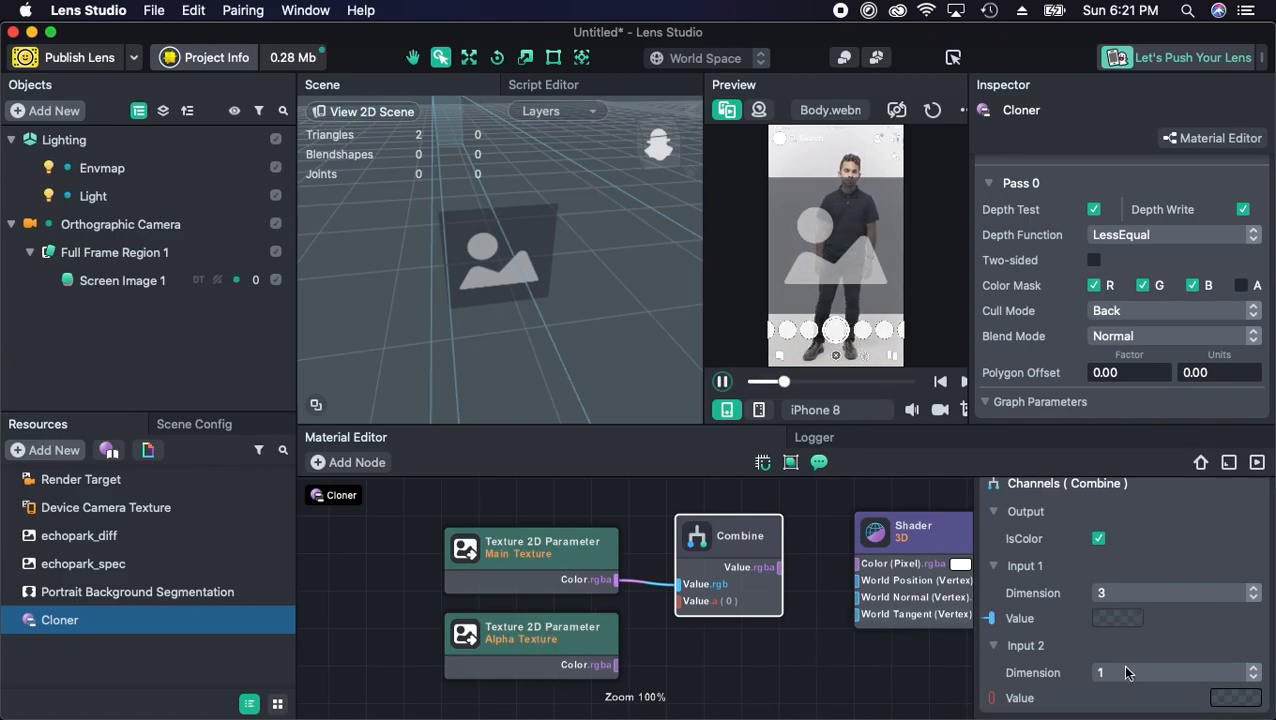
scroll(731, 570, "up", 5)
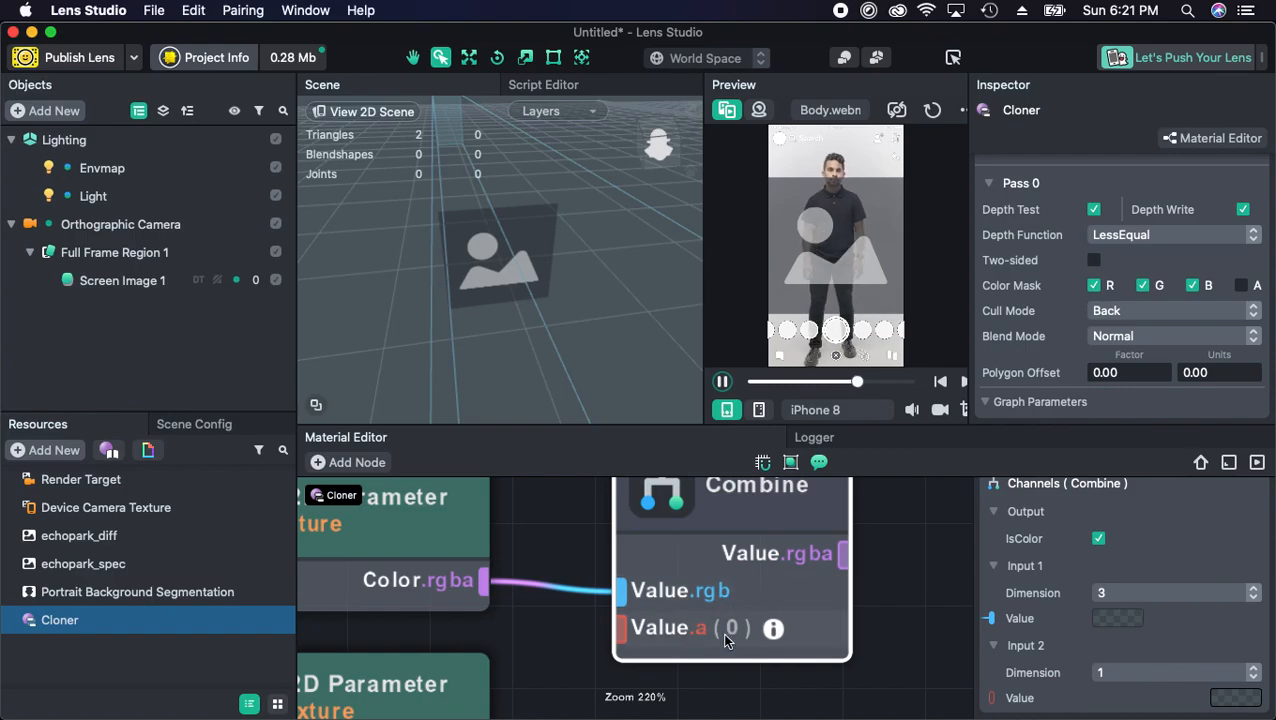
scroll(731, 683, "down", 5)
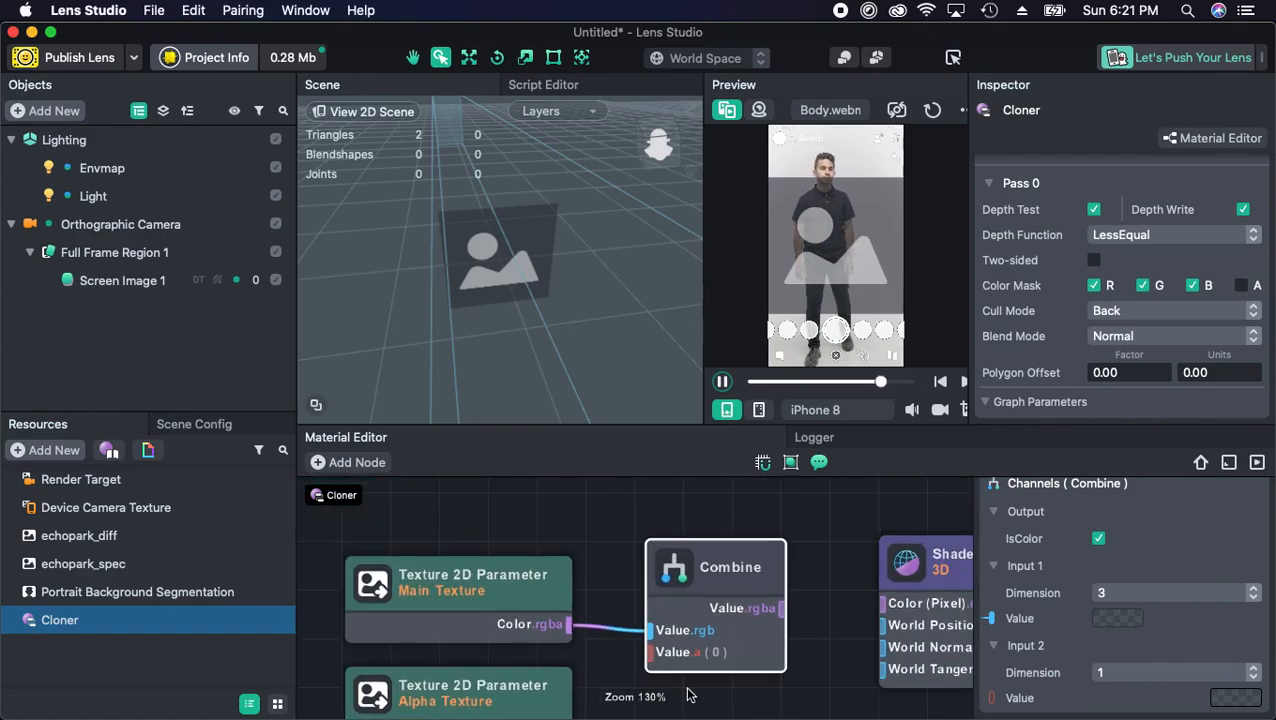
scroll(722, 620, "down", 3)
left_click_drag(592, 641, 687, 574)
middle_click_drag(856, 509, 748, 621)
left_click_drag(696, 627, 800, 623)
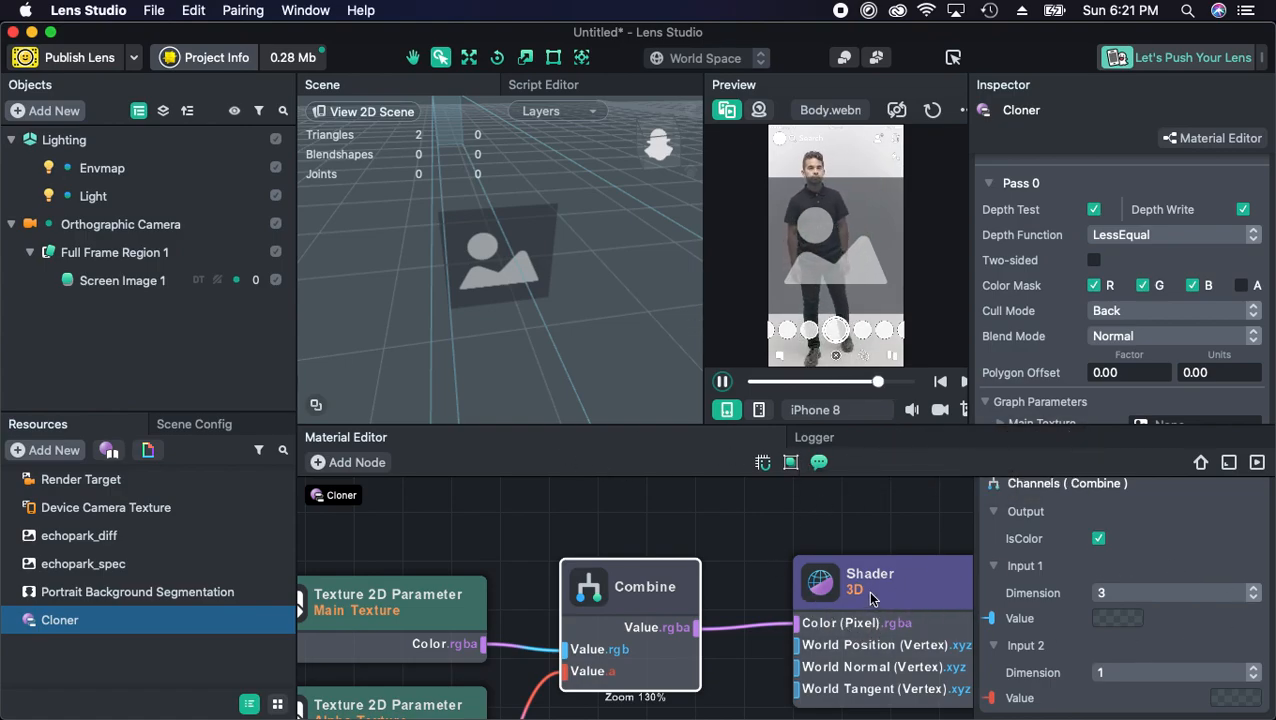
- Shrink the Material Editor area to enlarge the scene and preview, and show the Logger in its place
scroll(870, 598, "down", 4)
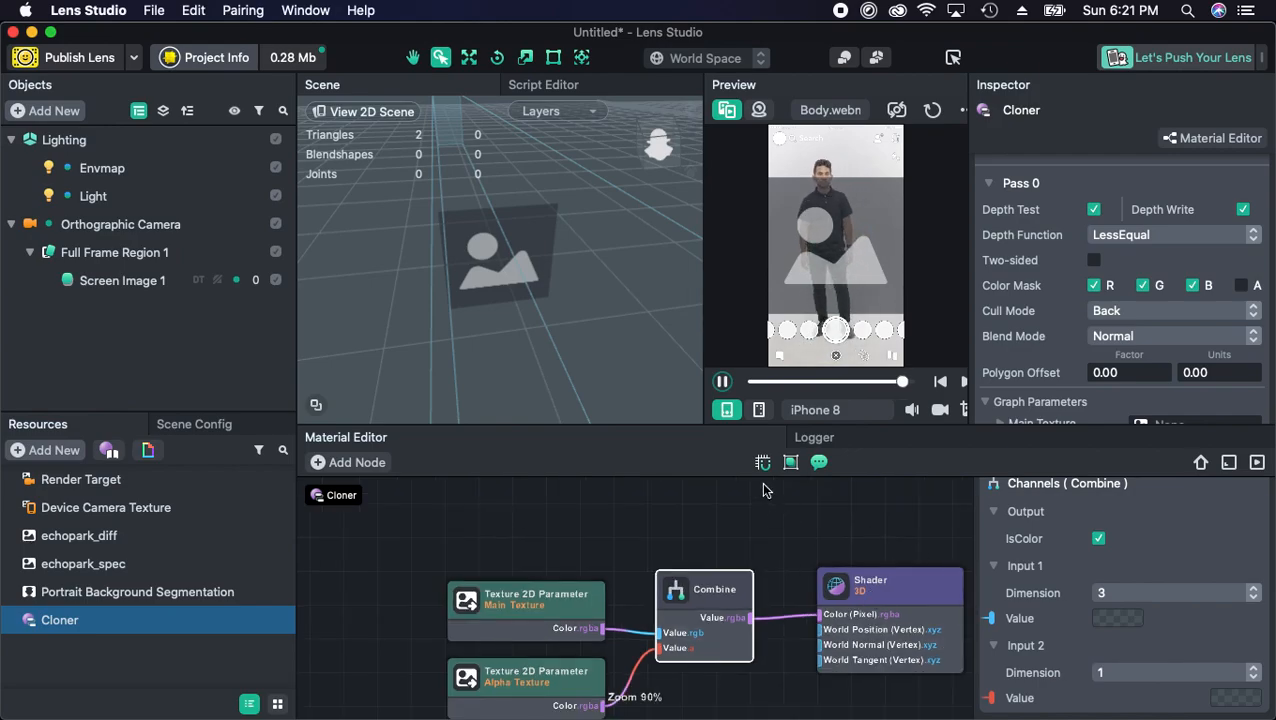
left_click_drag(635, 433, 629, 630)
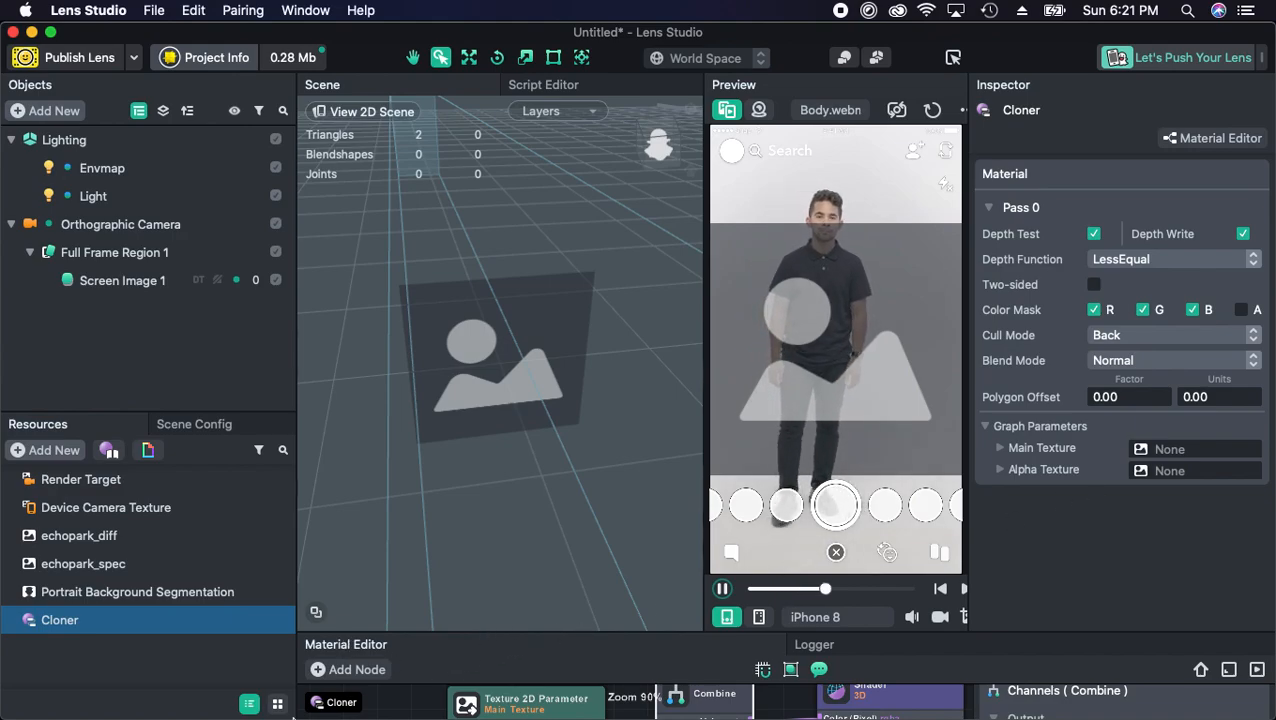
left_click(814, 644)
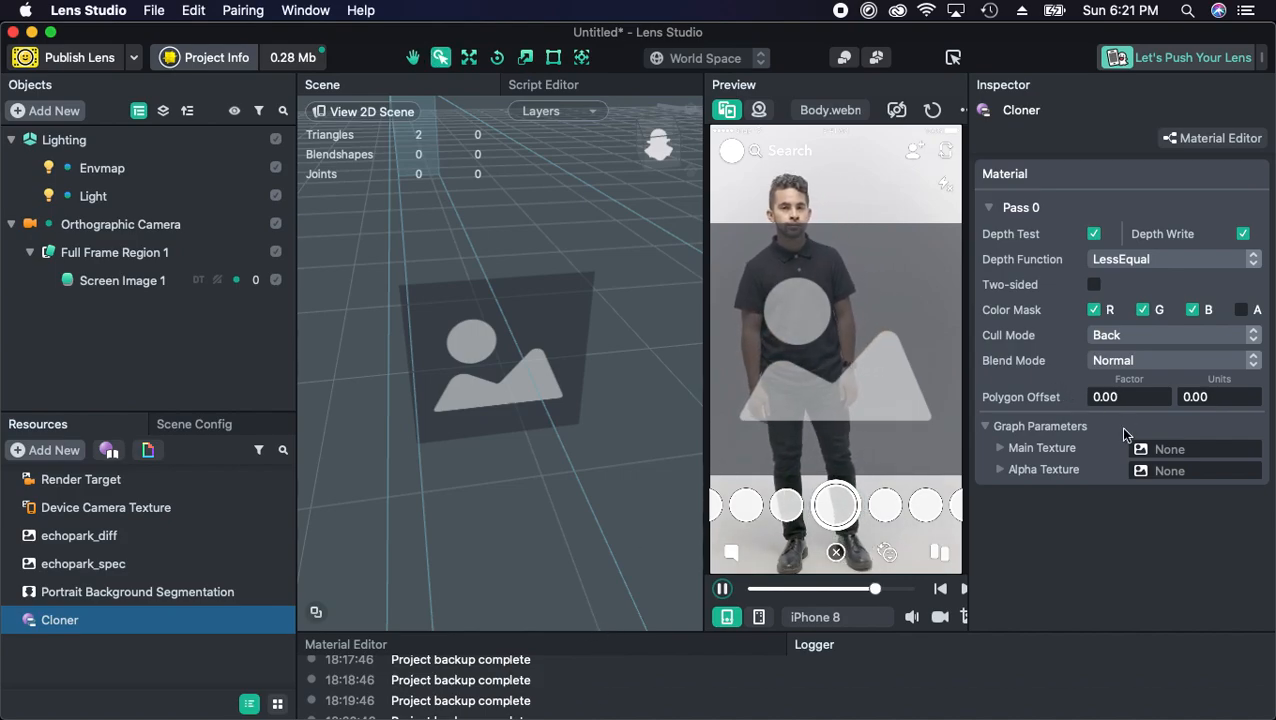
- Assign the Device Camera Texture to the Cloner material's Main Texture parameter
left_click(134, 509)
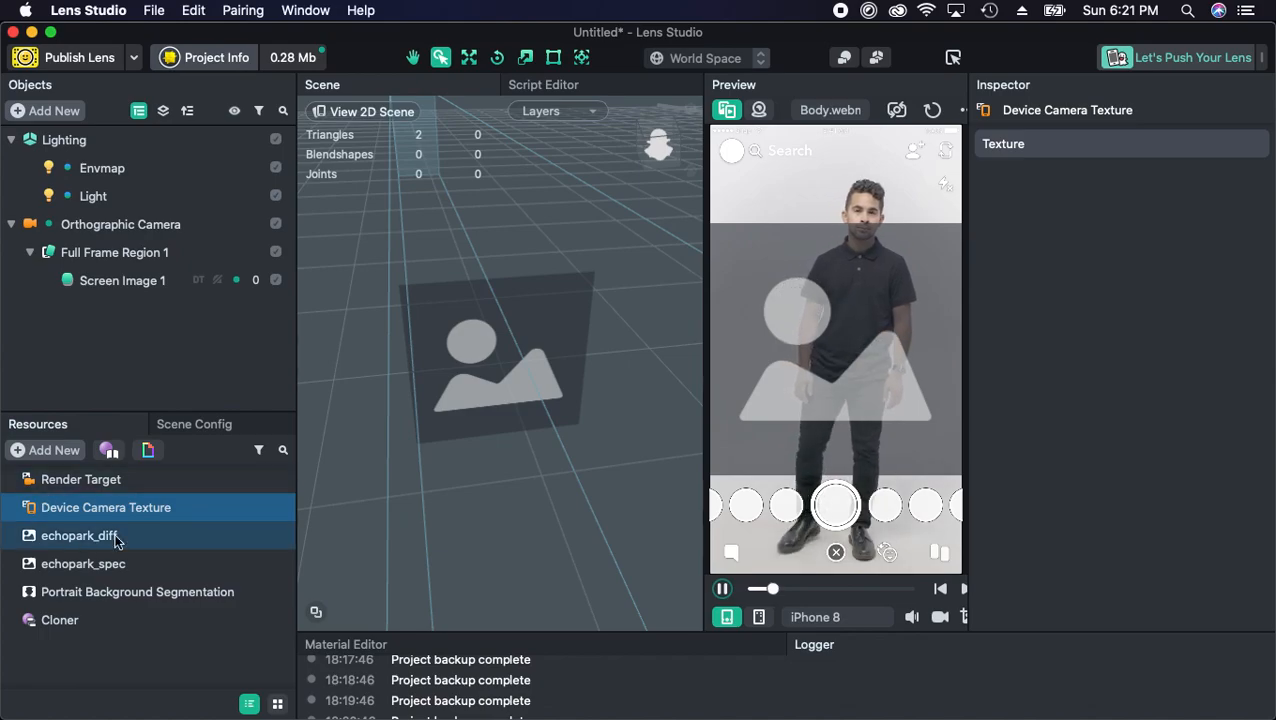
left_click(70, 621)
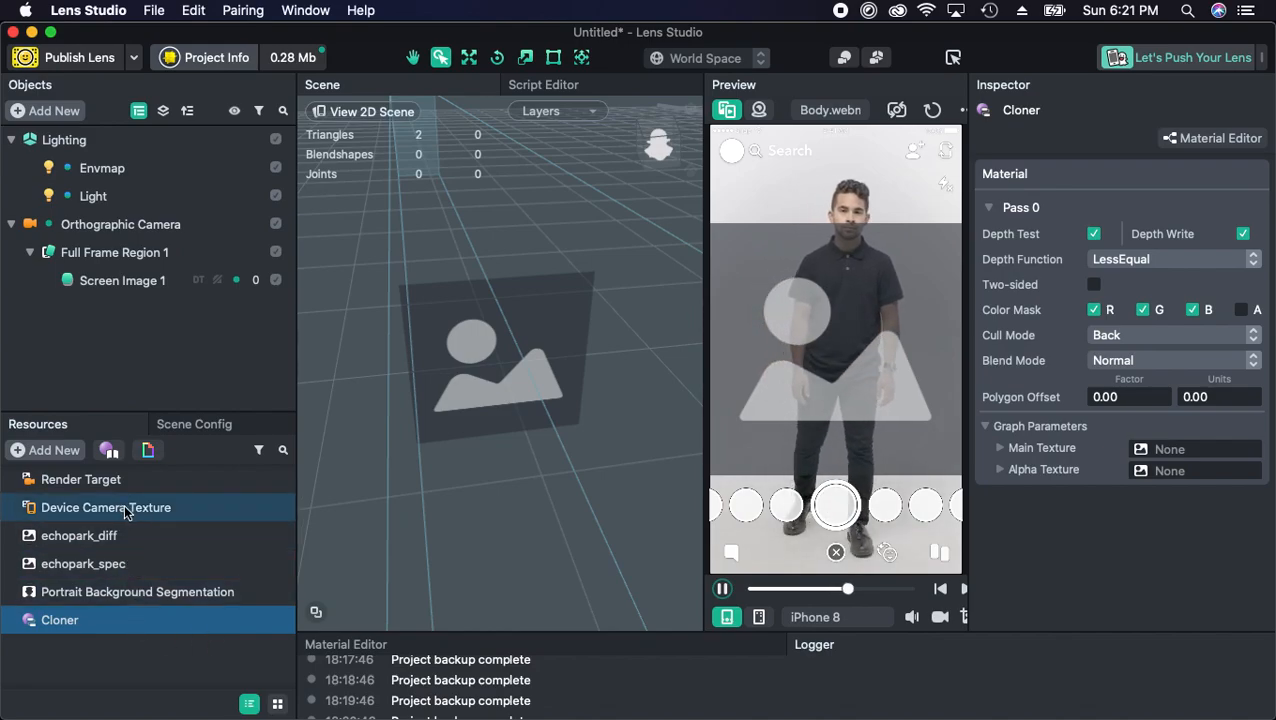
left_click_drag(116, 512, 887, 309)
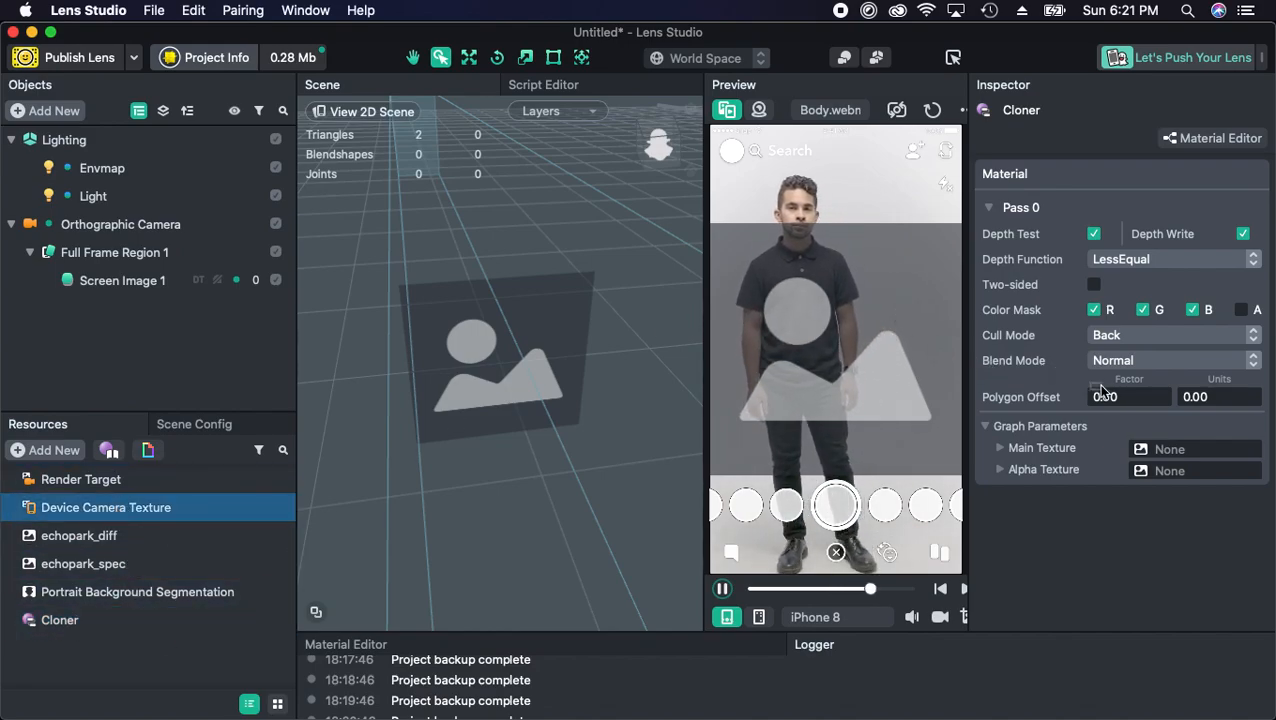
left_click_drag(1163, 443, 1168, 452)
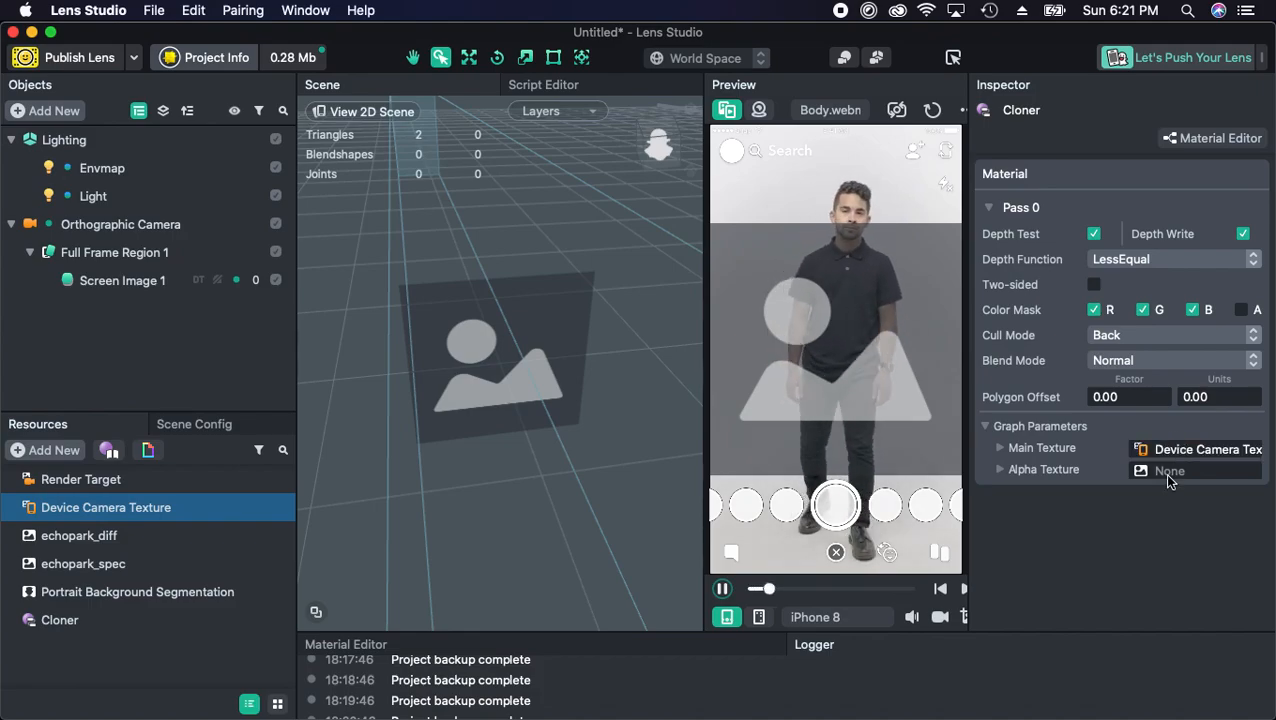
- Assign the Portrait Background Segmentation texture to the Cloner material's Alpha Texture parameter and open that texture's settings
left_click(1164, 472)
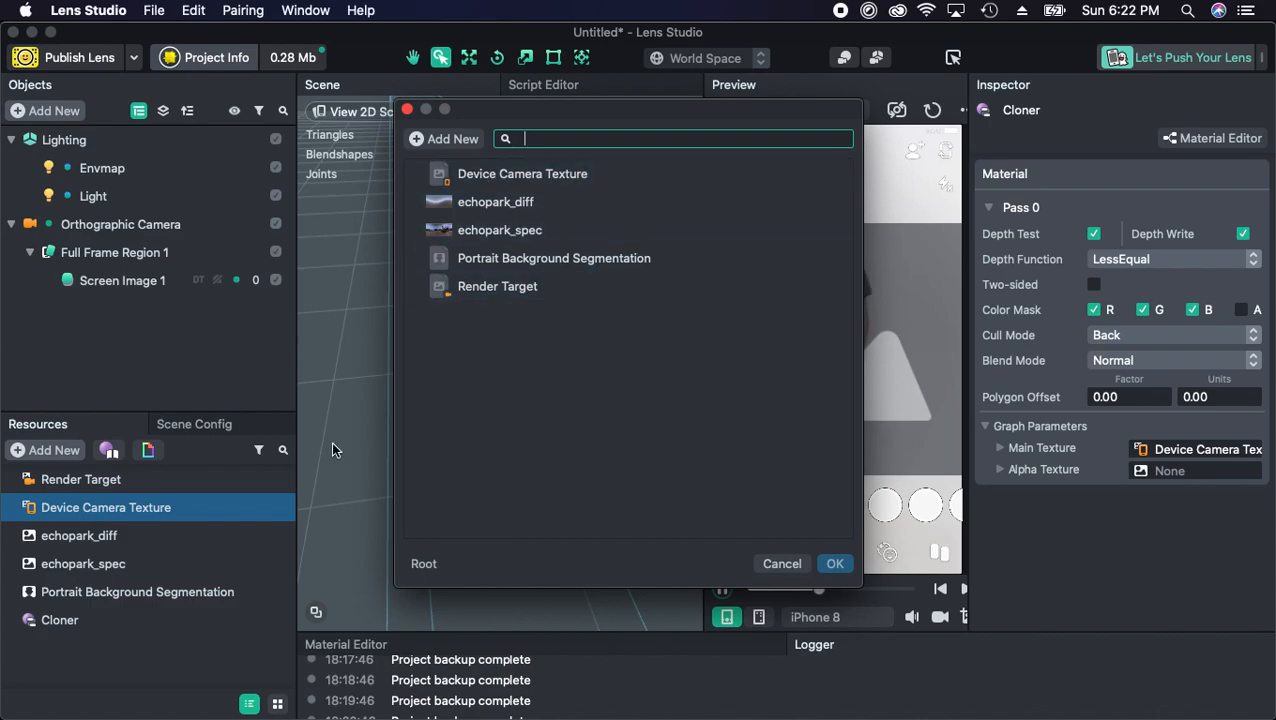
left_click(560, 260)
left_click(558, 260)
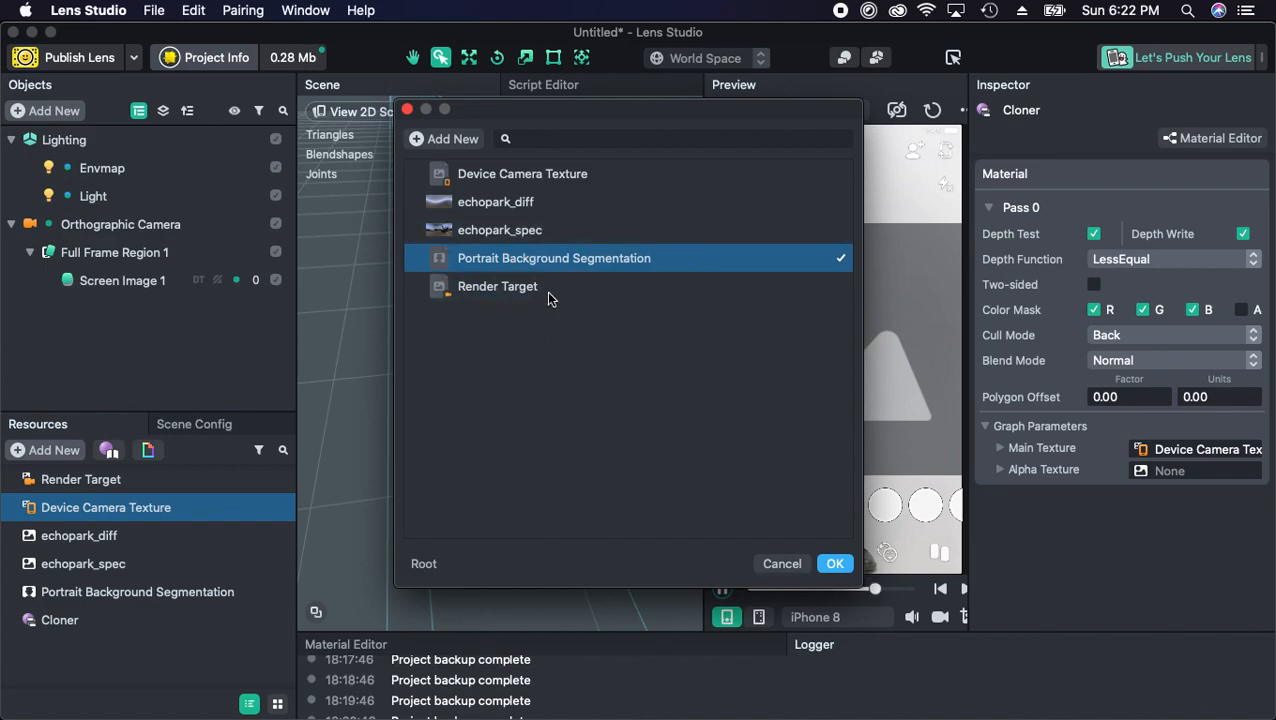
left_click(835, 563)
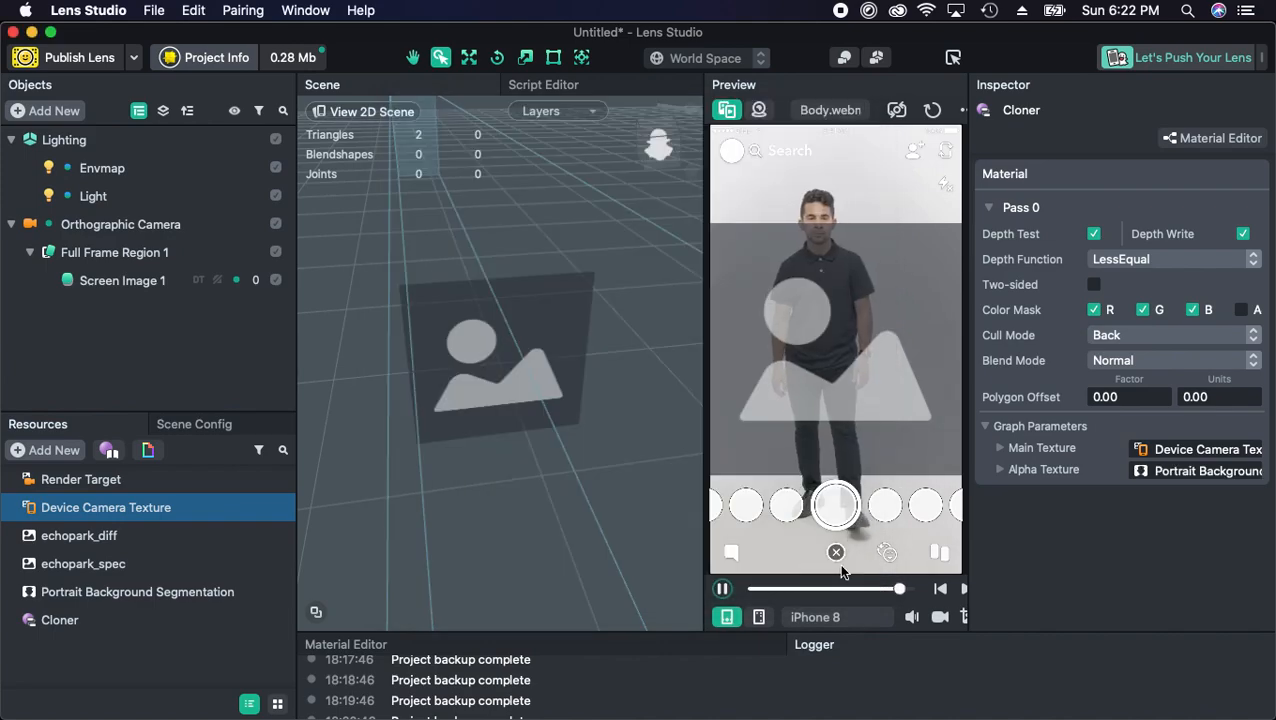
left_click(246, 591)
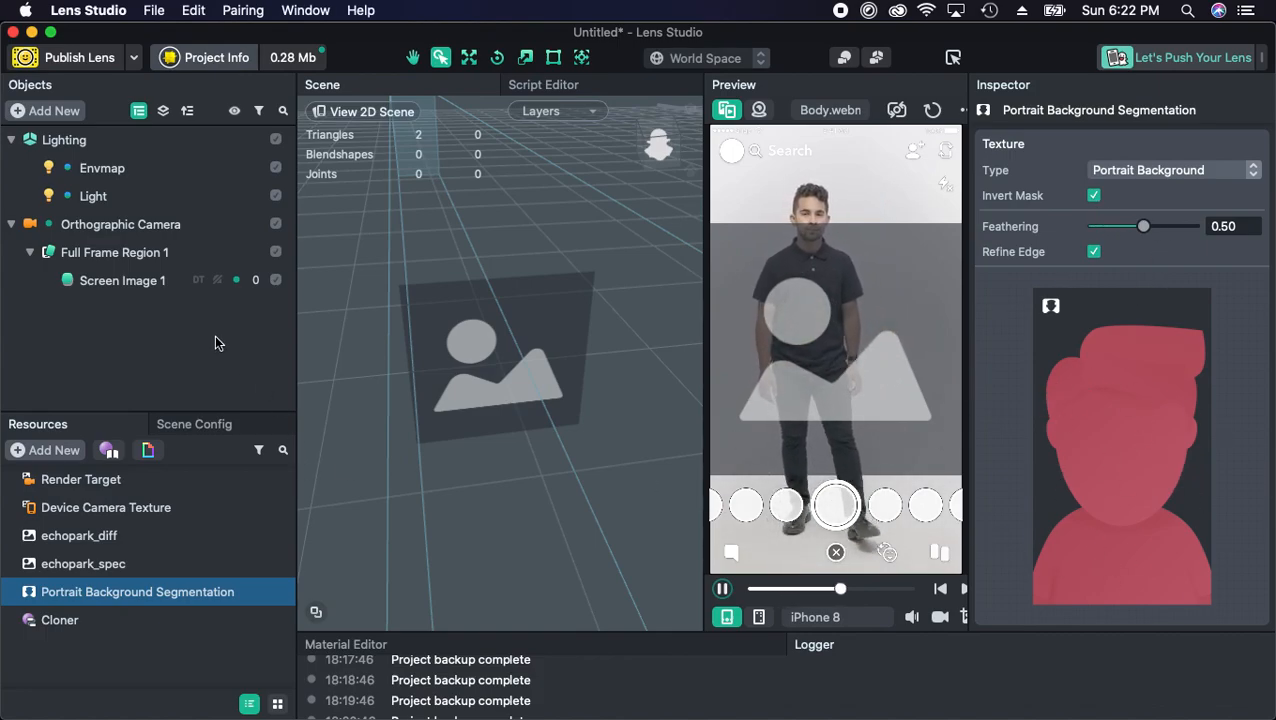
- Replace the default material of Screen Image 1 with the Cloner material
left_click(160, 288)
left_click(50, 620)
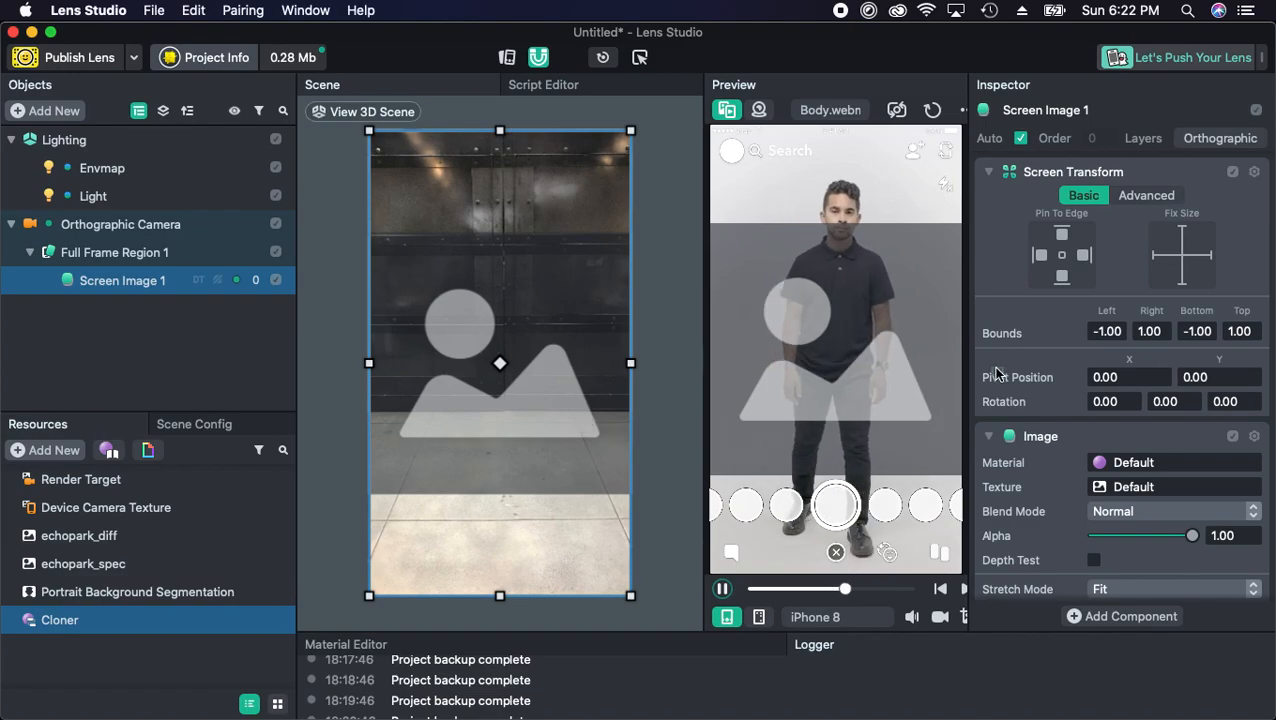
left_click_drag(1090, 447, 1123, 464)
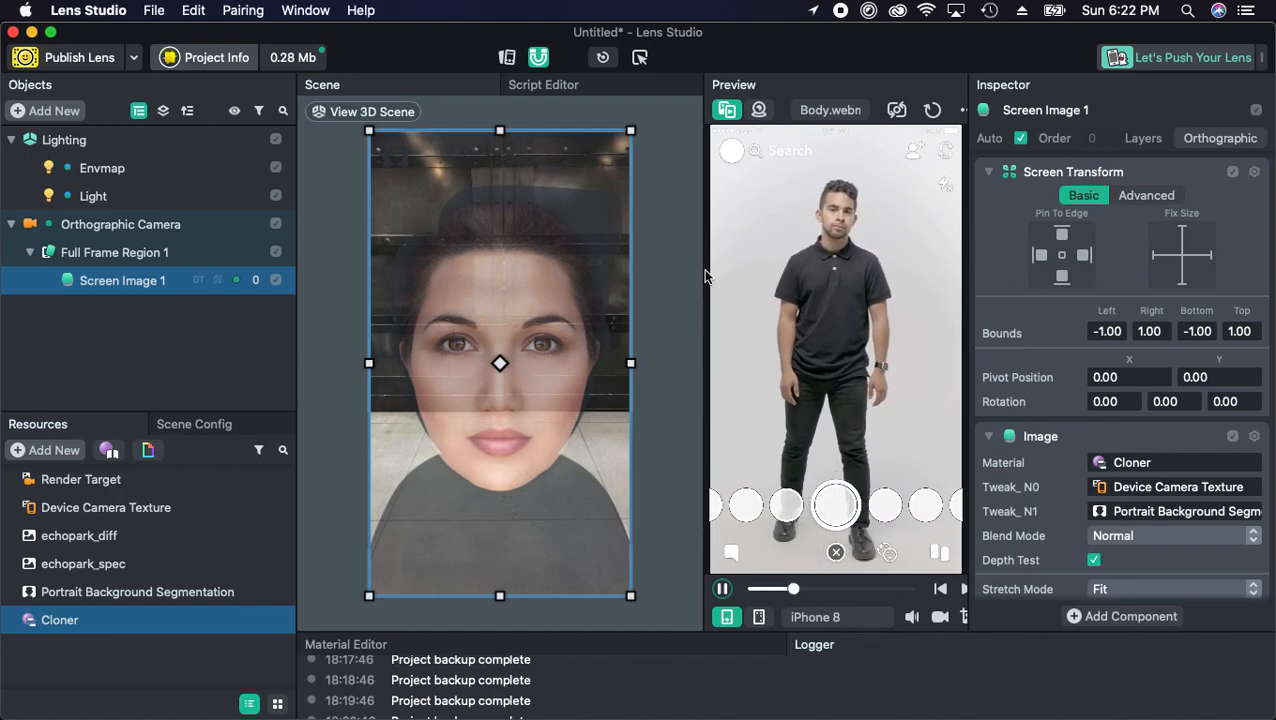
- Shift Screen Image 1 towards the right of the frame and switch the preview to an Open Mouth person video
left_click_drag(495, 405, 557, 396)
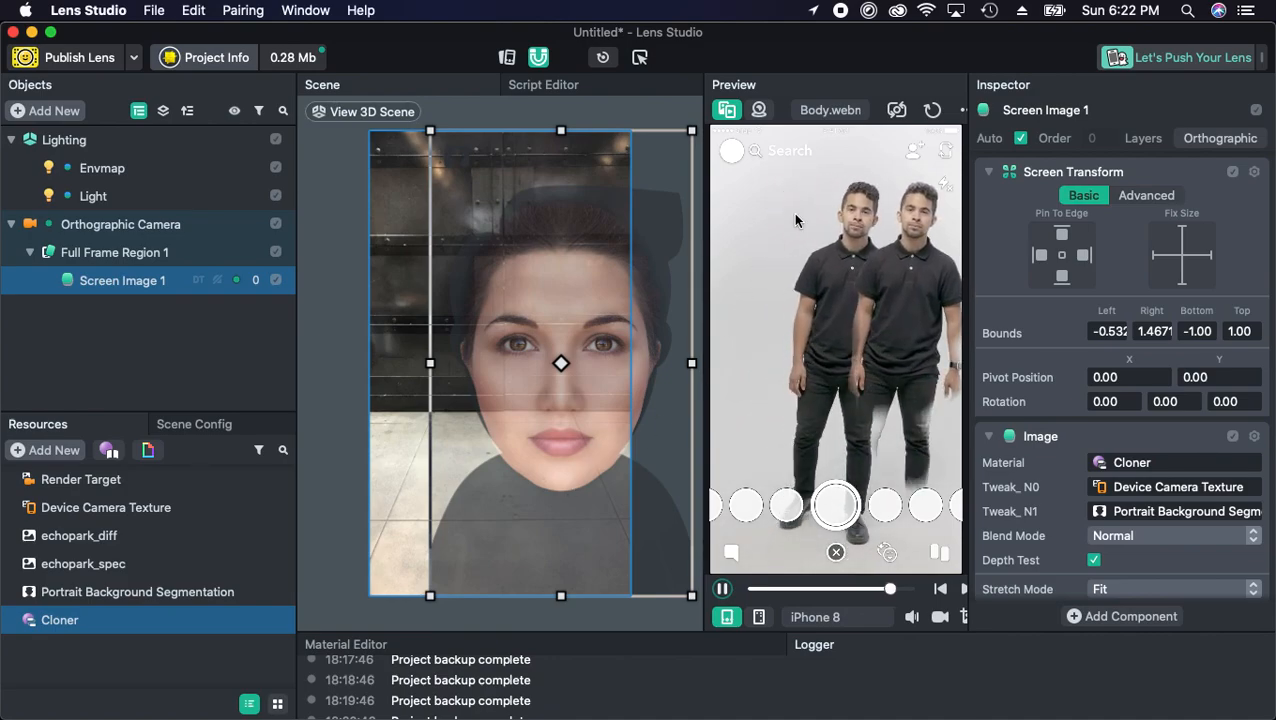
left_click(860, 113)
left_click(808, 250)
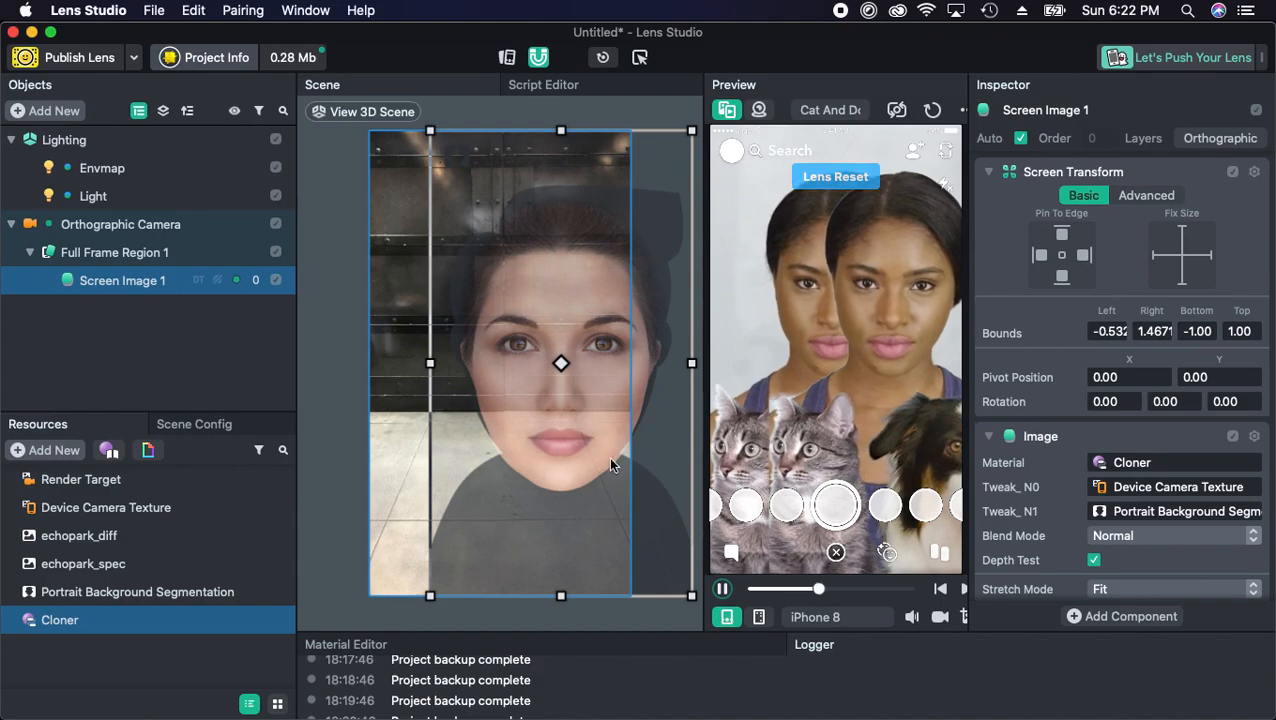
left_click(852, 117)
scroll(790, 284, "down", 10)
scroll(790, 284, "up", 5)
left_click(795, 250)
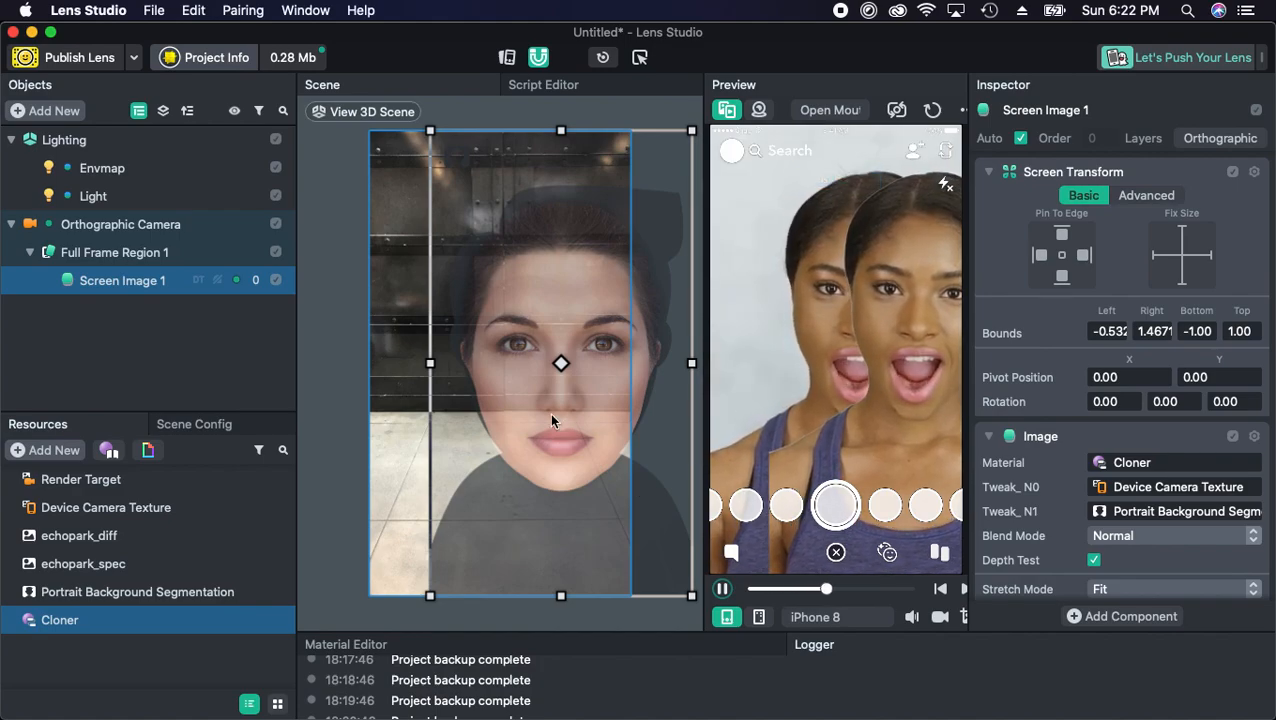
- Shrink Screen Image 1 and place it across the frame's left edge, with its top bound at about 0.76
mouse_move(505, 408)
left_mouse_down()
mouse_move(521, 416)
mouse_move(447, 419)
mouse_move(540, 300)
mouse_move(440, 428)
mouse_move(459, 415)
left_mouse_up()
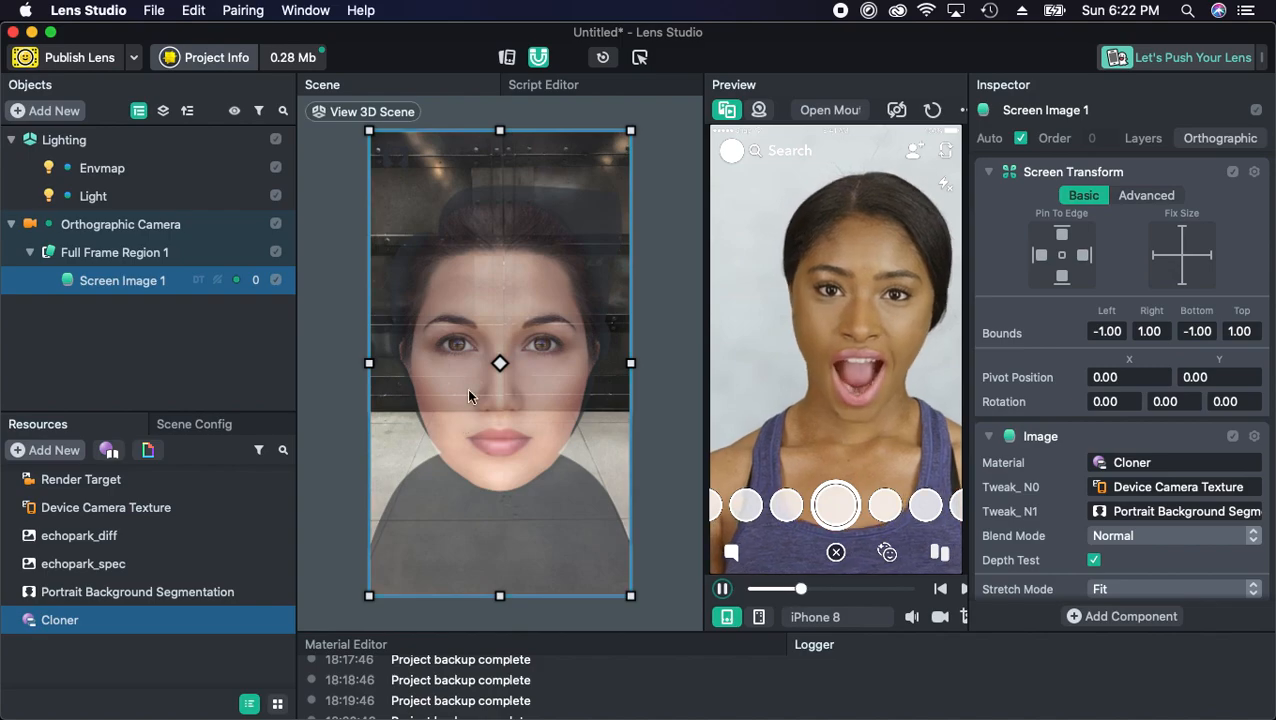
mouse_move(630, 131)
left_mouse_down()
mouse_move(516, 261)
mouse_move(535, 259)
mouse_move(641, 161)
mouse_move(648, 135)
mouse_move(697, 117)
mouse_move(560, 160)
mouse_move(630, 131)
left_mouse_up()
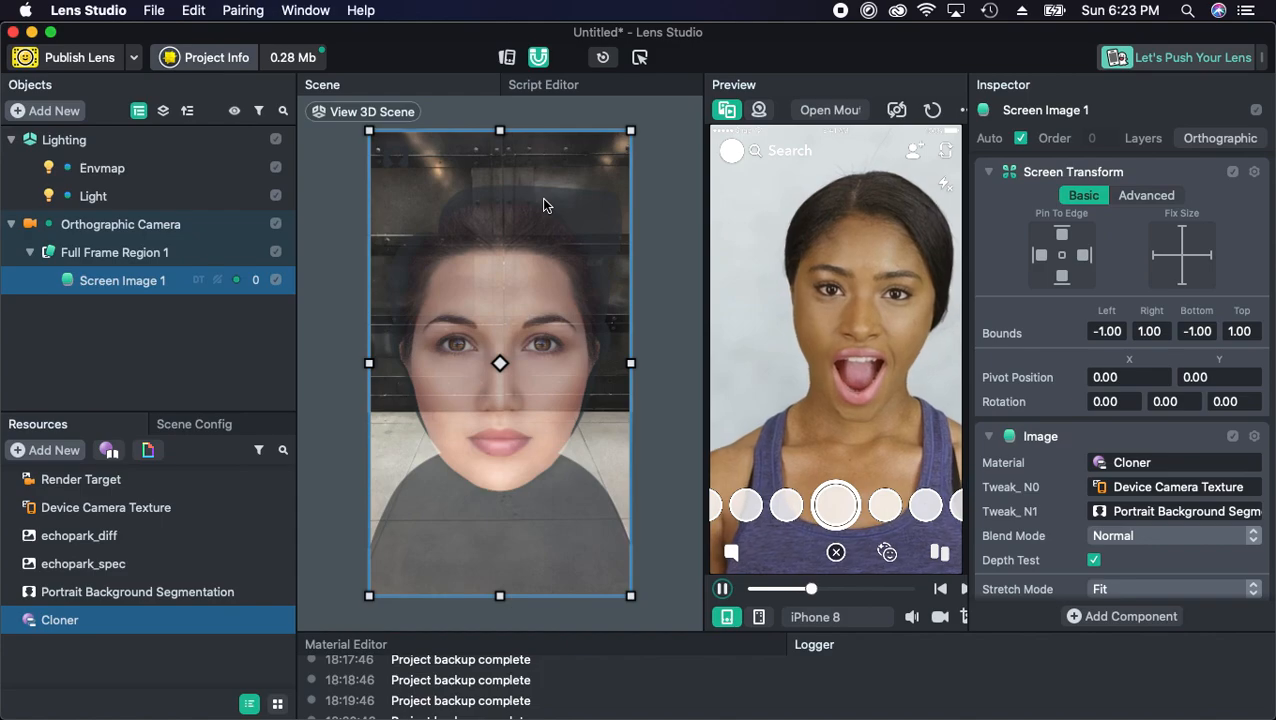
left_click_drag(459, 266, 353, 270)
left_click_drag(521, 131, 413, 296)
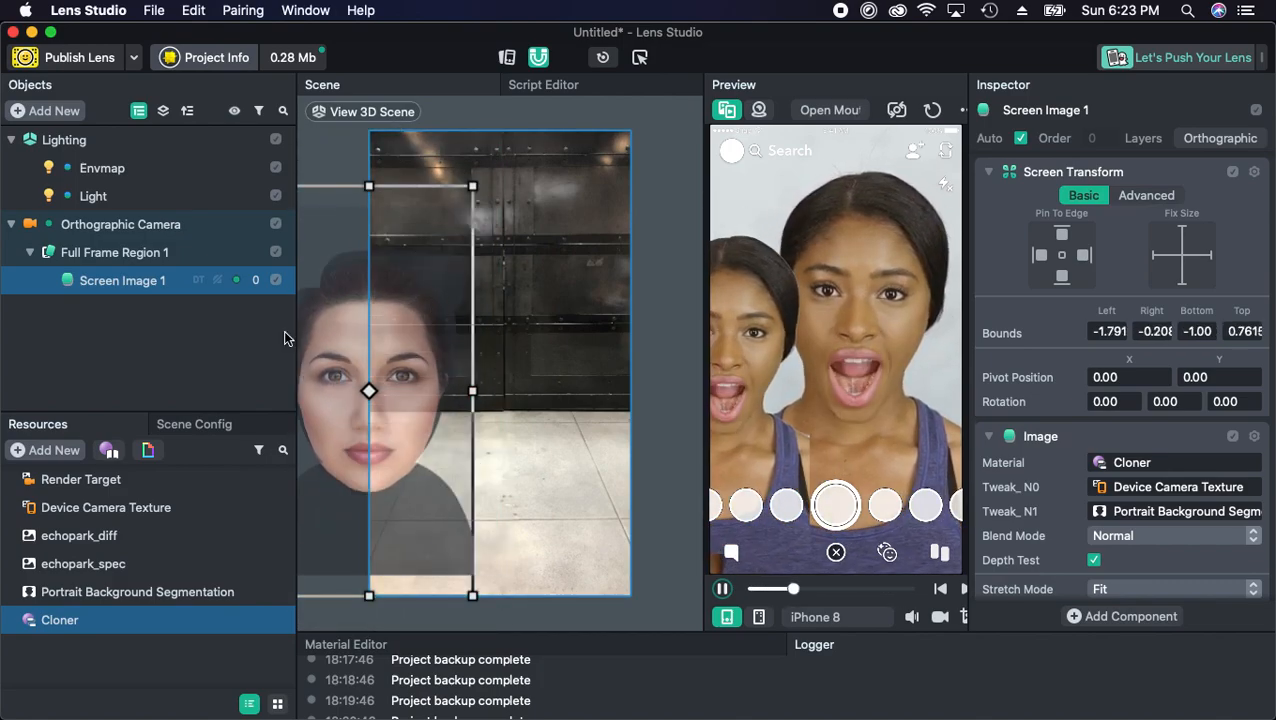
- Duplicate Screen Image 1 and place the copy at the lower right of the frame, slightly below the original
left_click(177, 299)
left_click(171, 285)
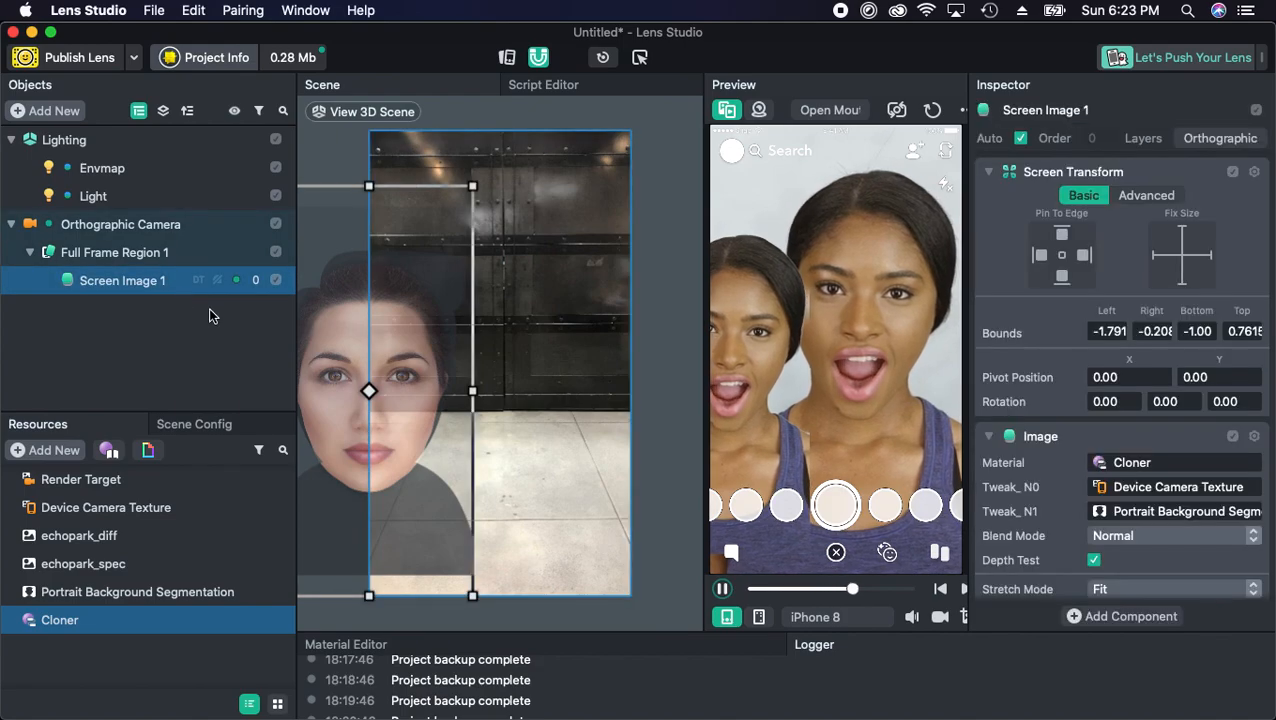
key("super+d")
left_click(164, 310)
left_click_drag(421, 383, 636, 414)
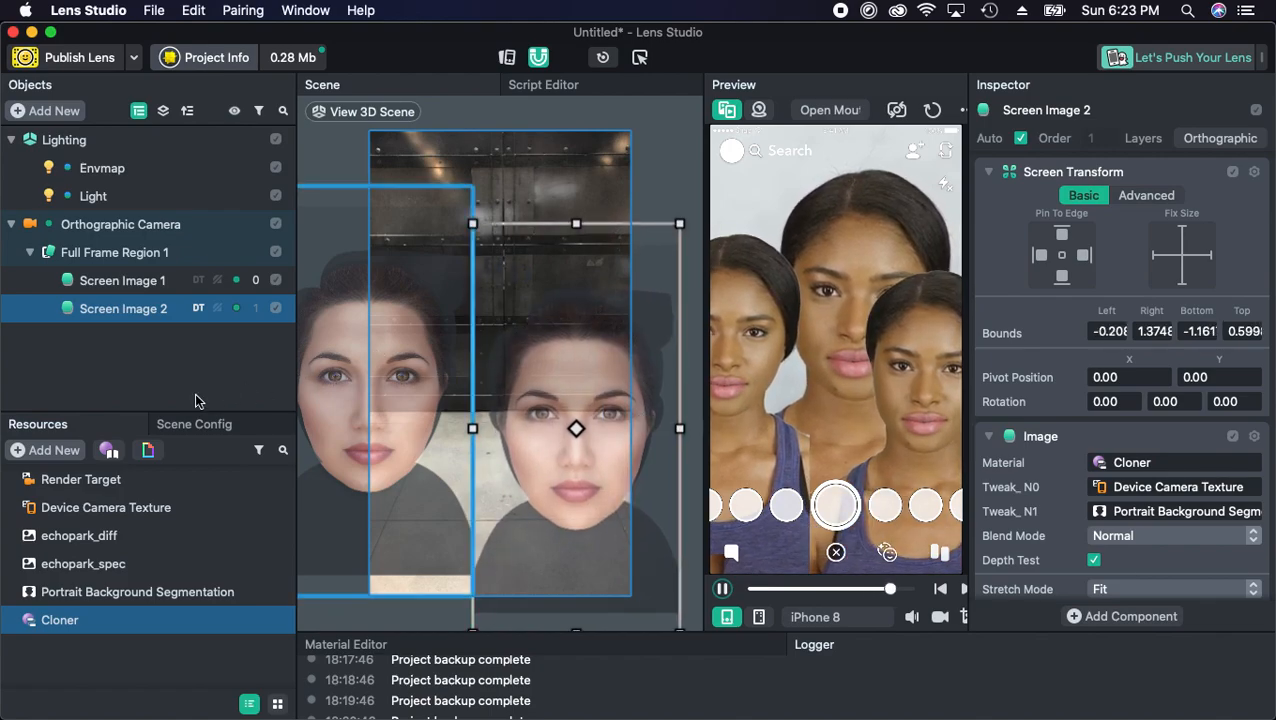
- Duplicate Screen Image 2 and place the copy at the lower left, and move a further duplicate of it towards the upper right
key("super+d")
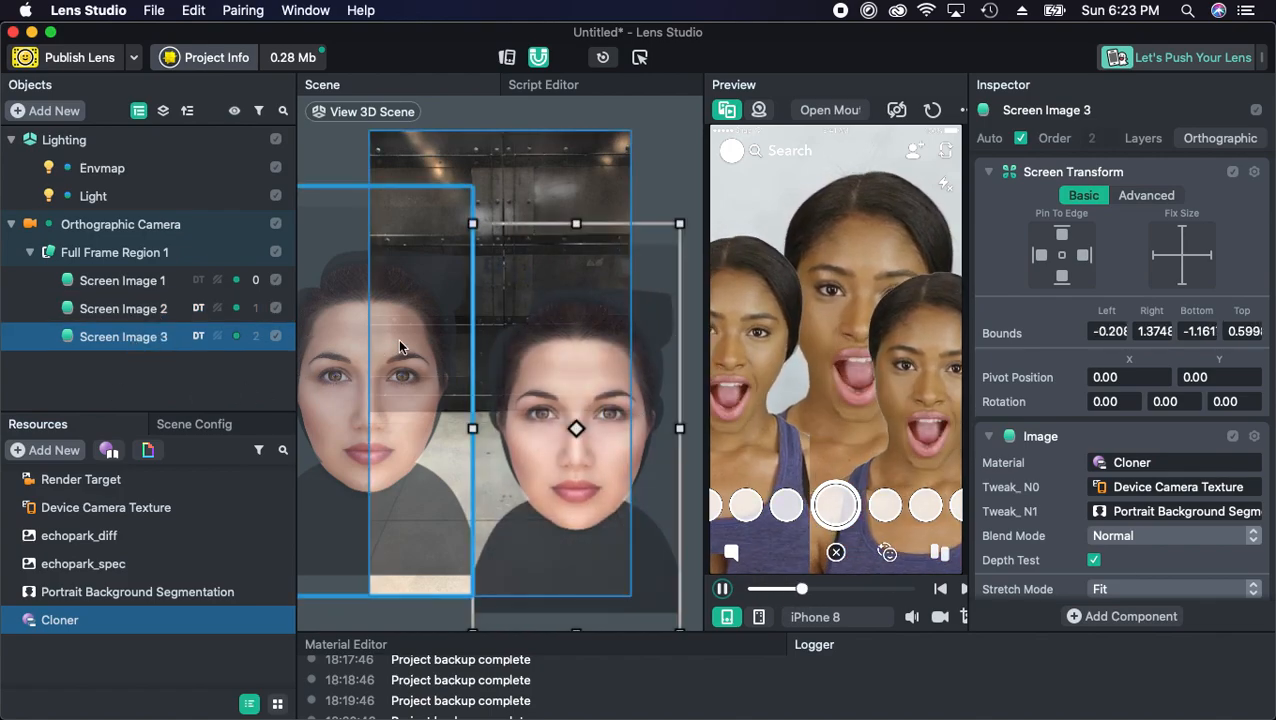
left_click_drag(520, 432, 392, 544)
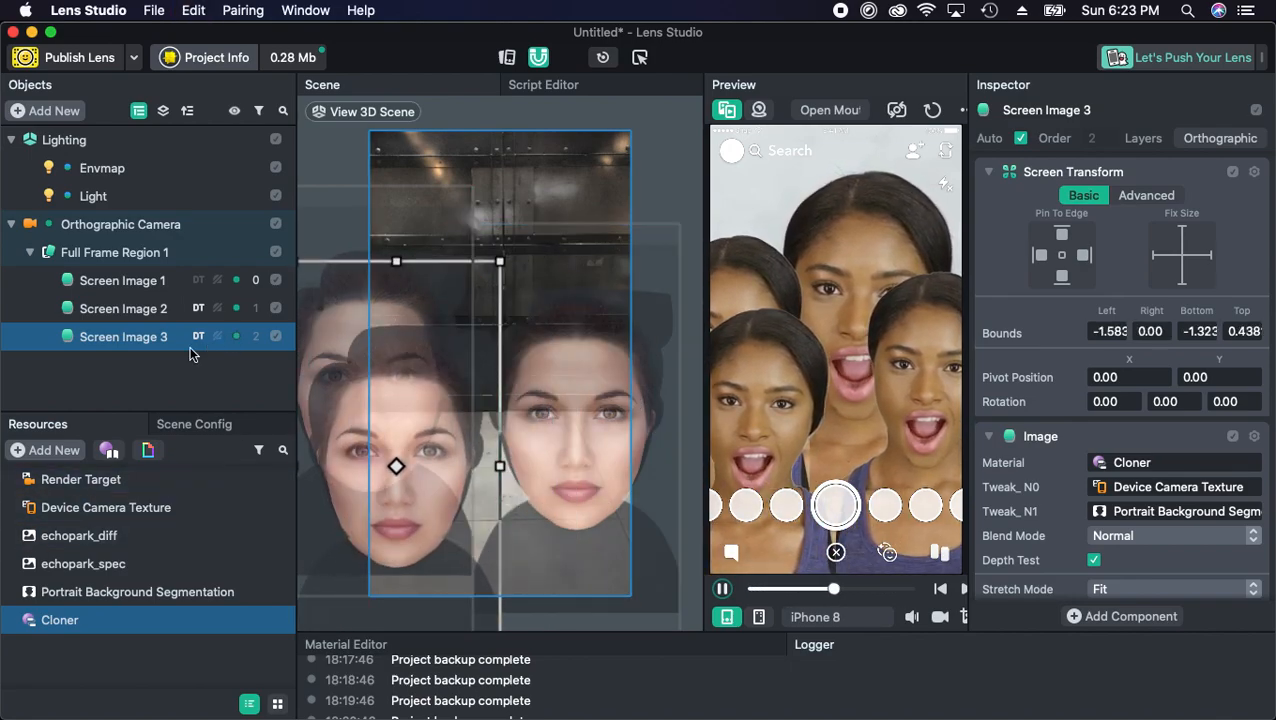
key("super+d")
left_click_drag(405, 503, 621, 373)
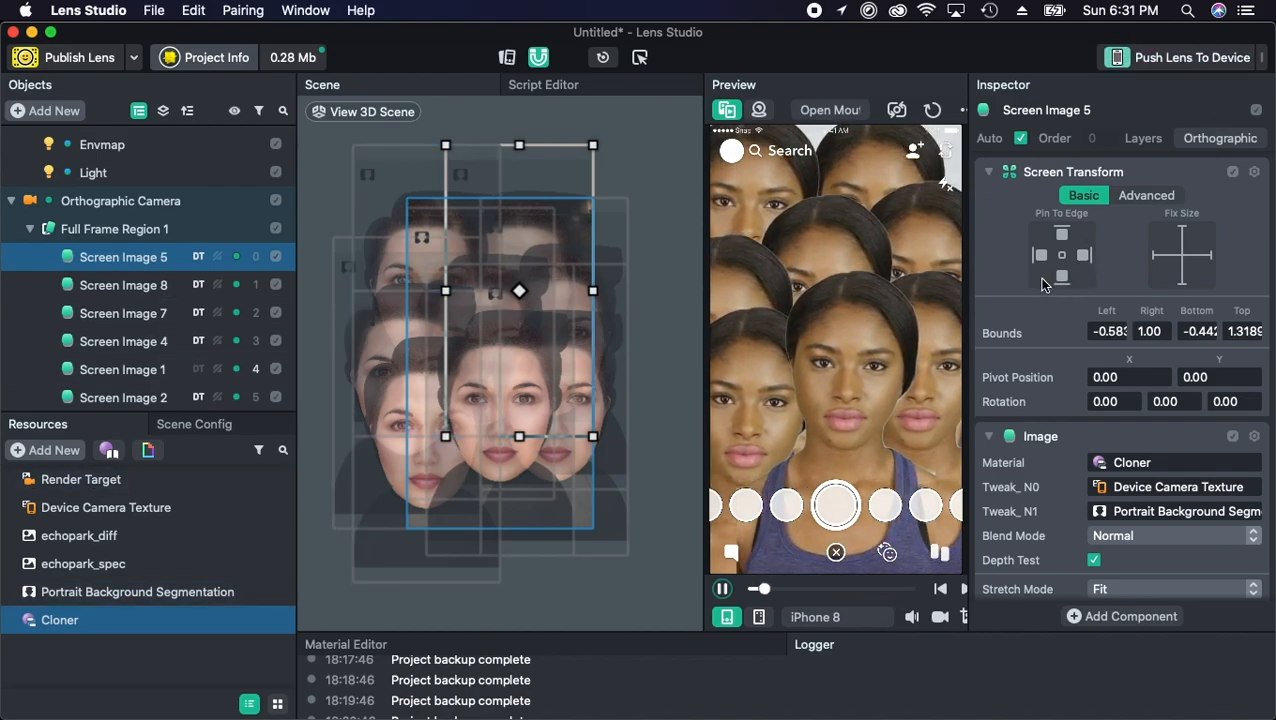
- Switch the preview video to Open Mouth Person 4.webm
left_click(830, 110)
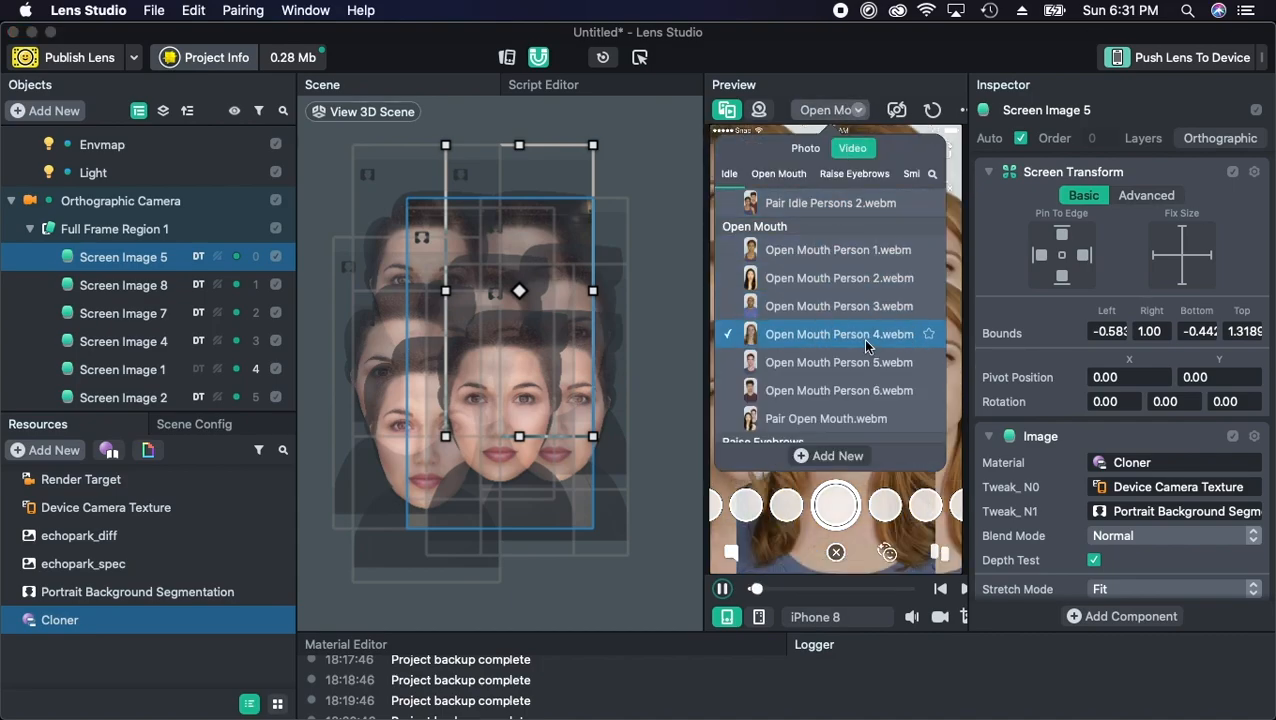
left_click(947, 362)
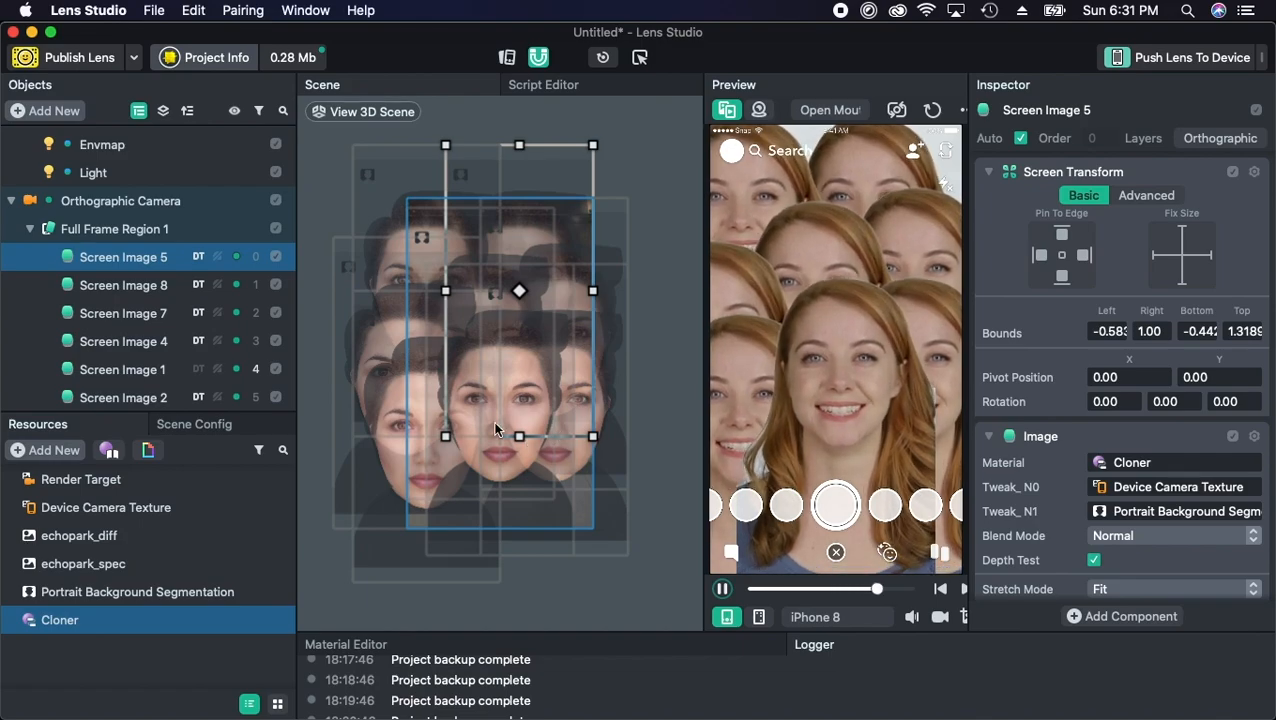
- Lower Screen Image 6 to a top bound of about 0.44 and widen it to a right bound of about 1.37
scroll(220, 390, "down", 2)
left_click(168, 392)
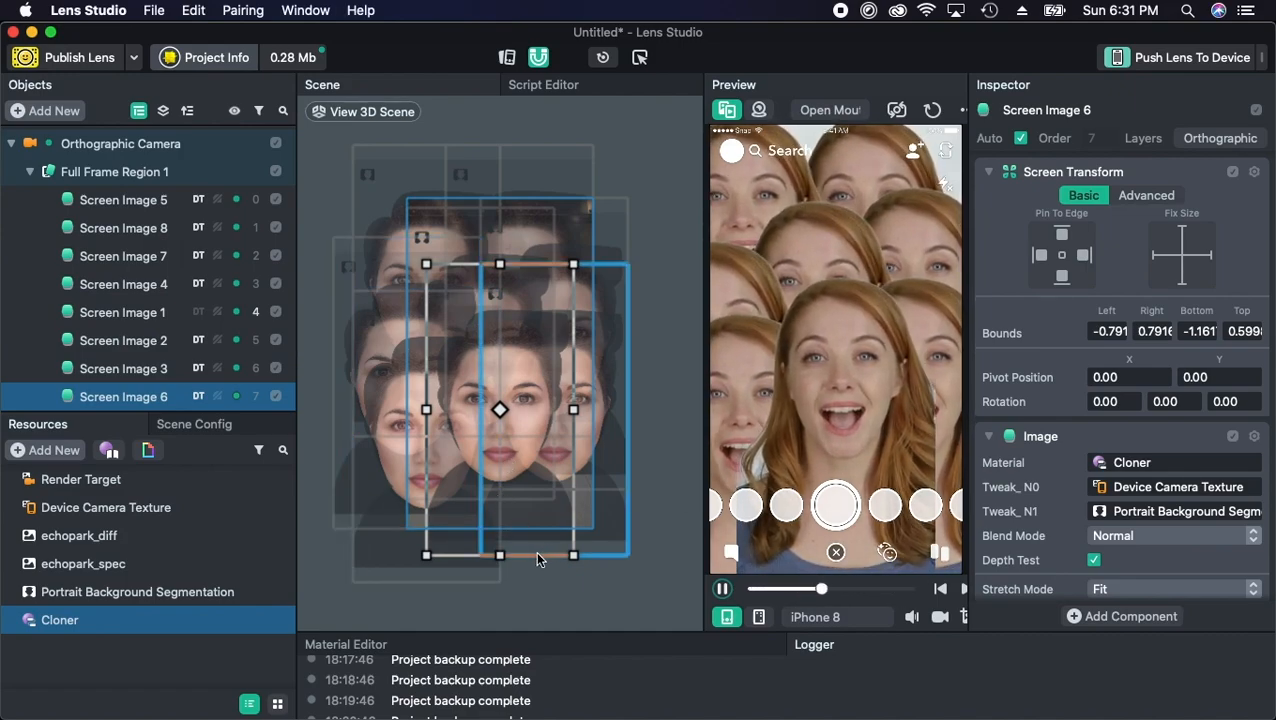
mouse_move(528, 551)
left_mouse_down()
mouse_move(511, 574)
mouse_move(534, 571)
left_mouse_up()
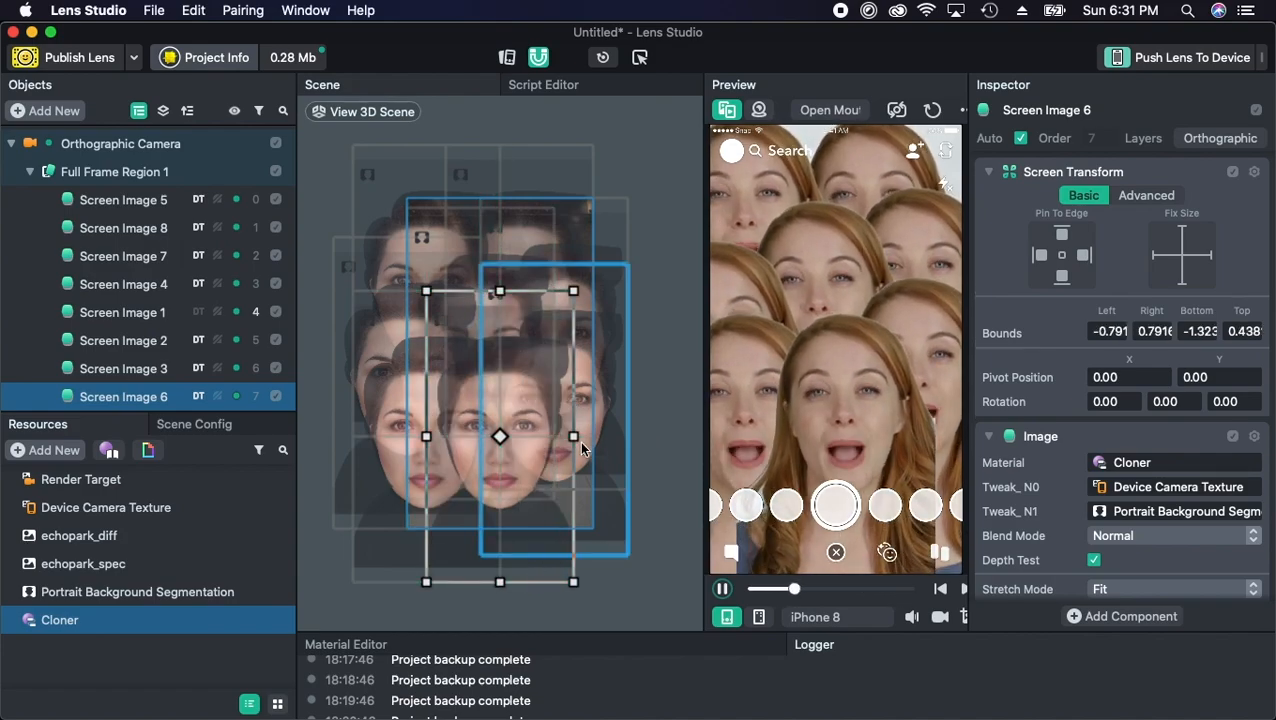
left_click_drag(574, 437, 622, 435)
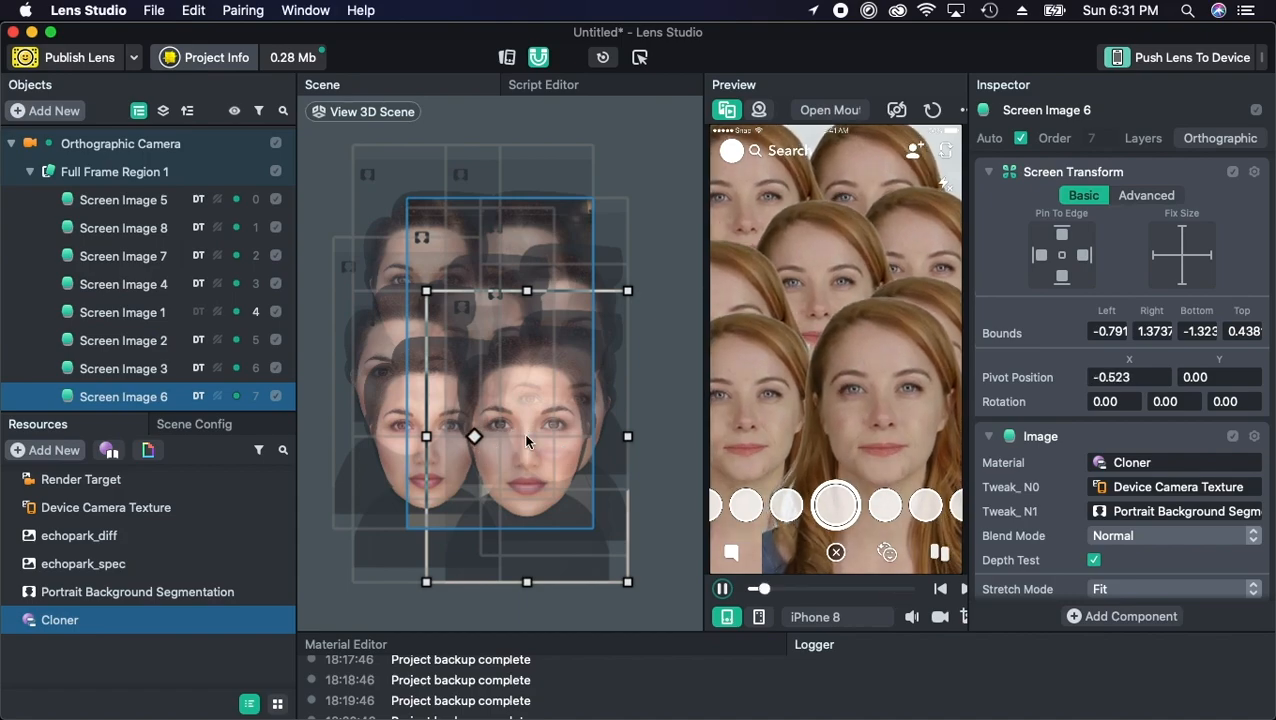
left_click_drag(523, 433, 505, 433)
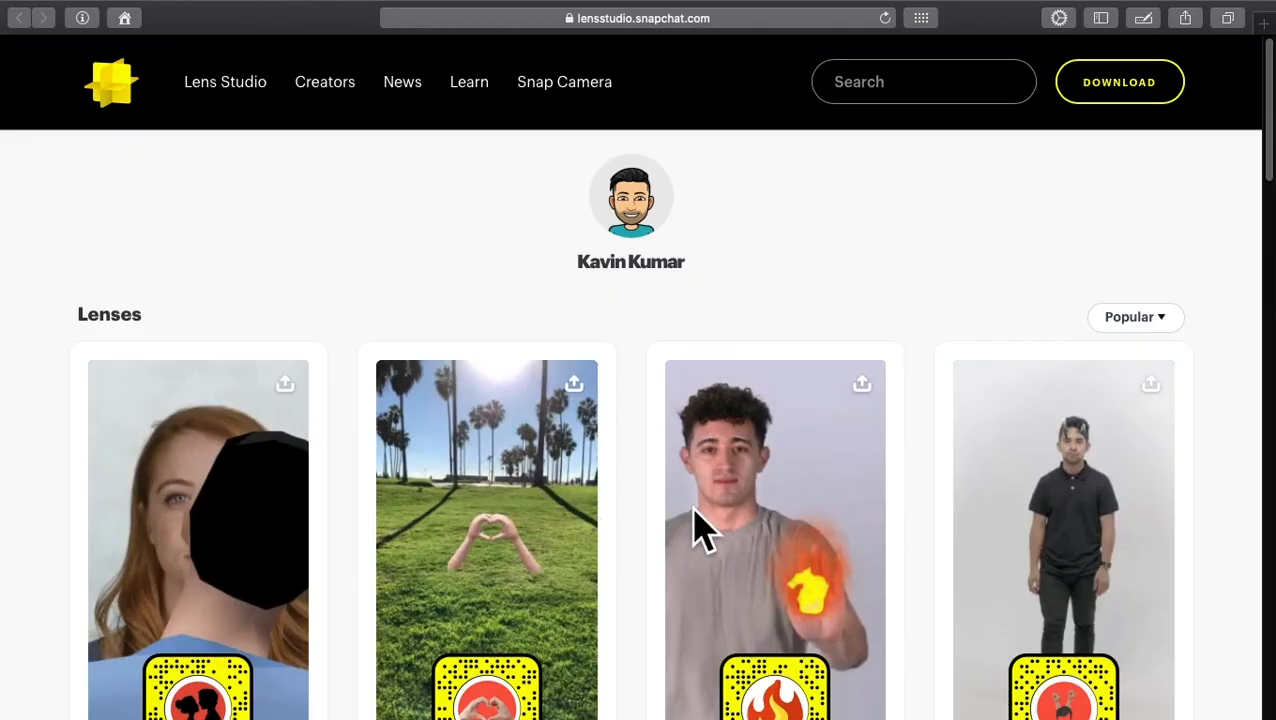
- Switch to the Lens Studio website in the browser and look through the creator's published lenses
scroll(695, 527, "down", 15)
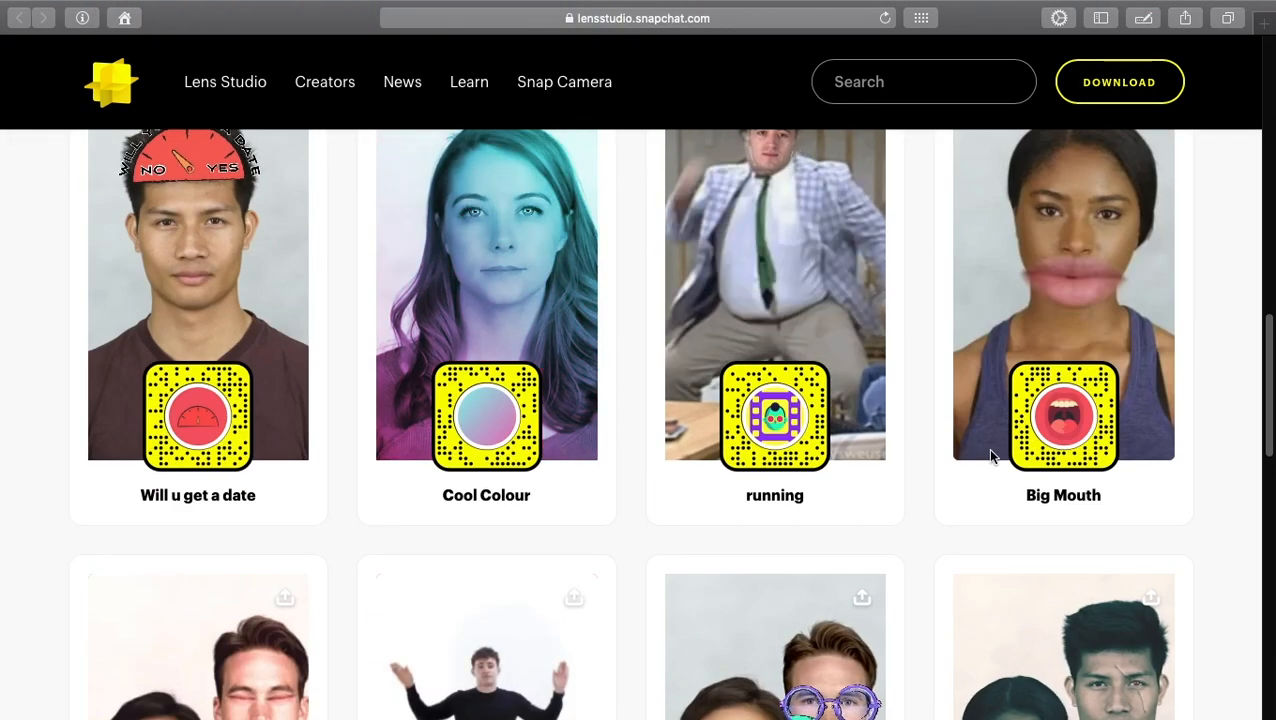
scroll(1136, 433, "down", 5)
scroll(1182, 440, "up", 5)
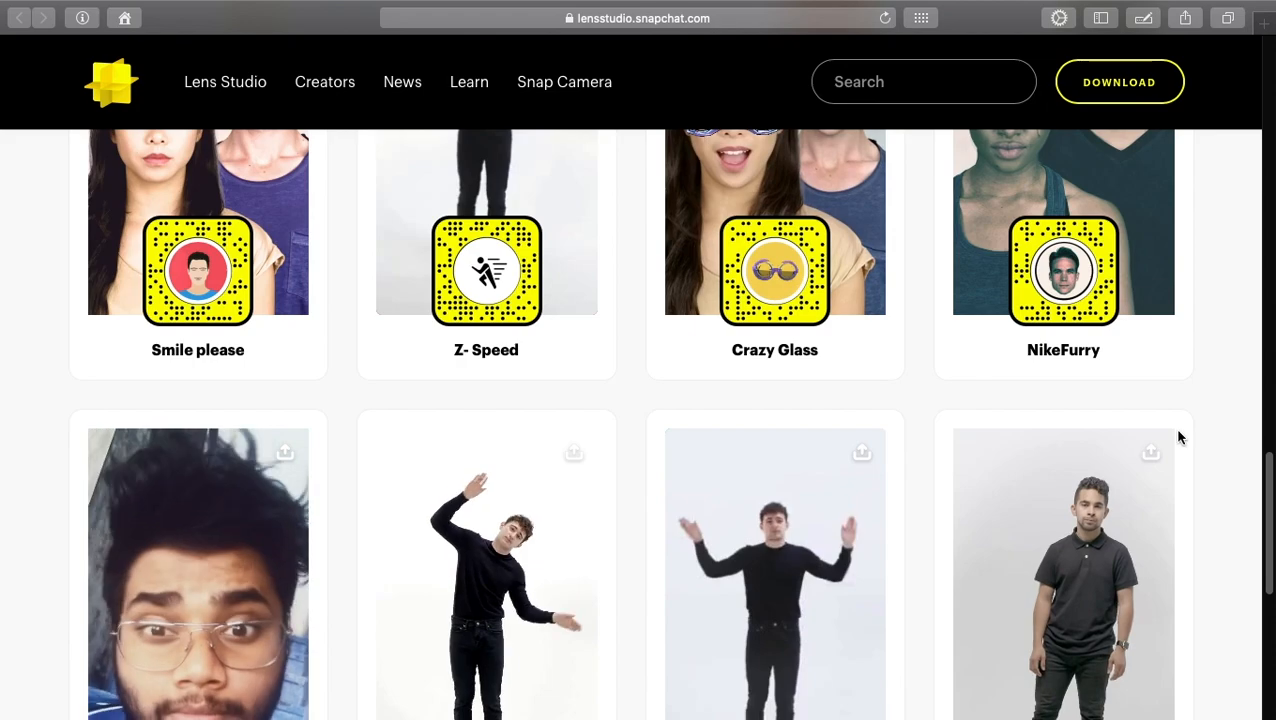
scroll(1176, 436, "down", 3)
left_click(661, 561)
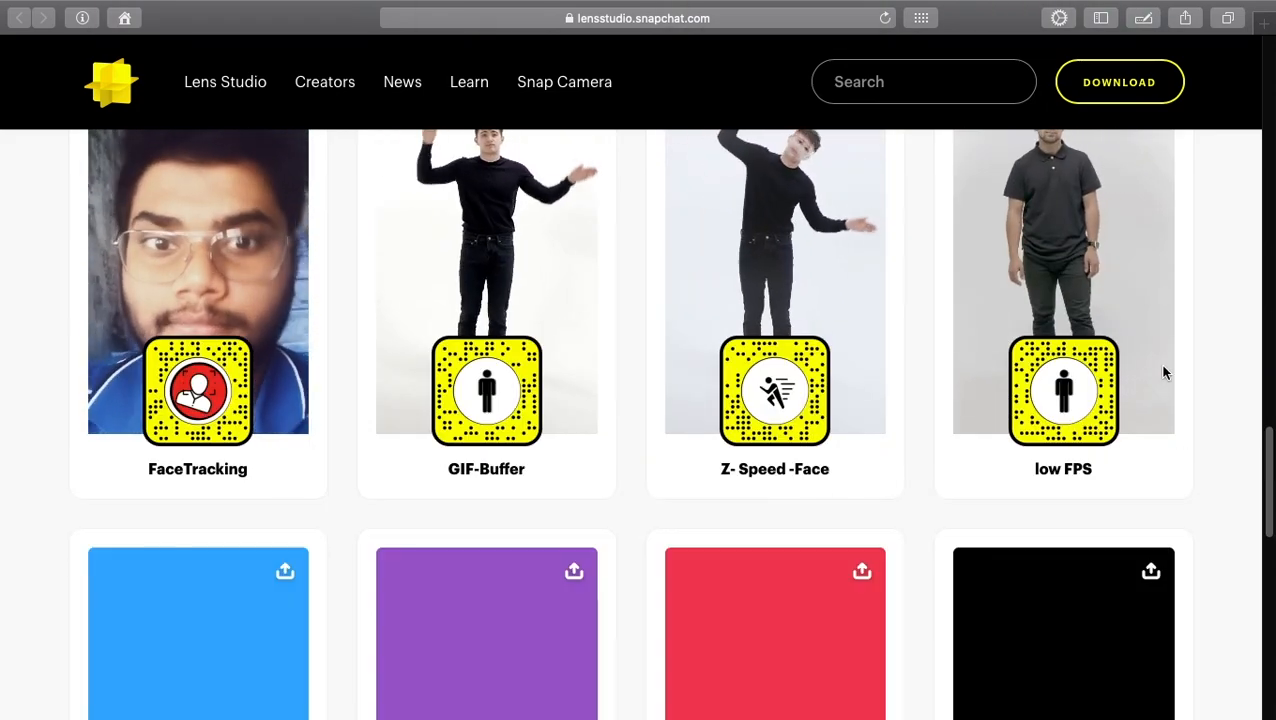
scroll(1165, 372, "down", 3)
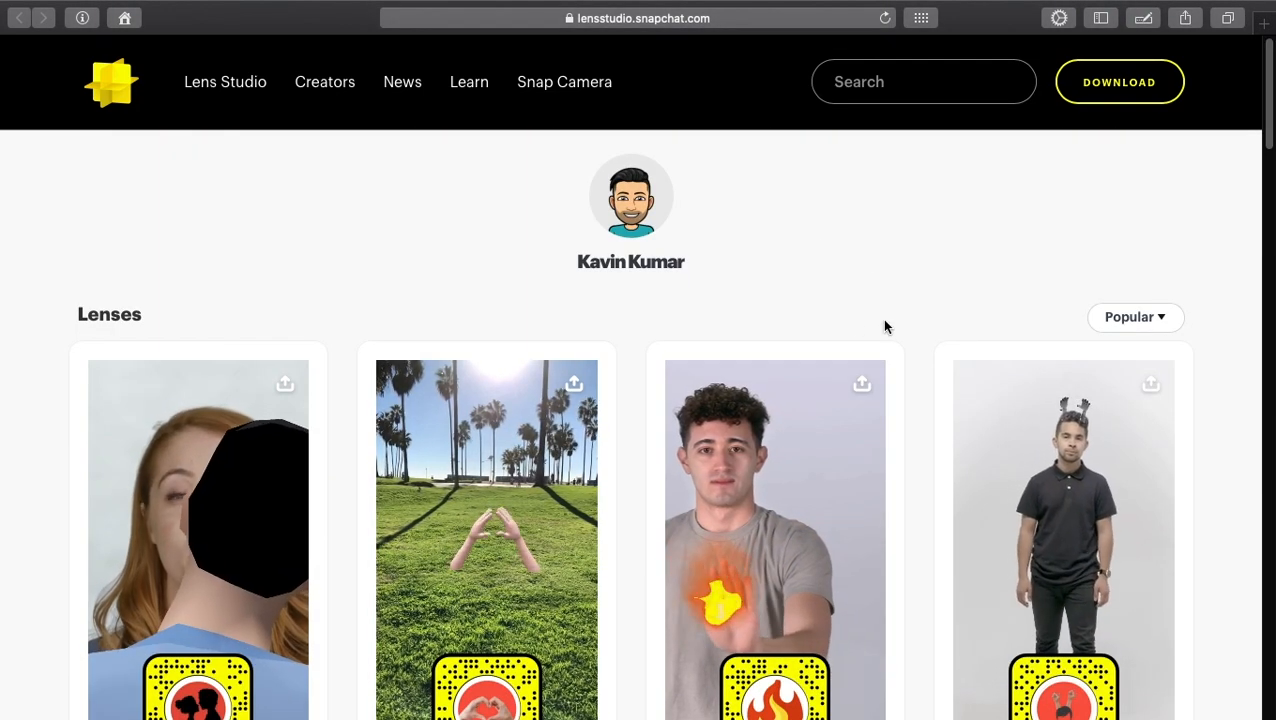